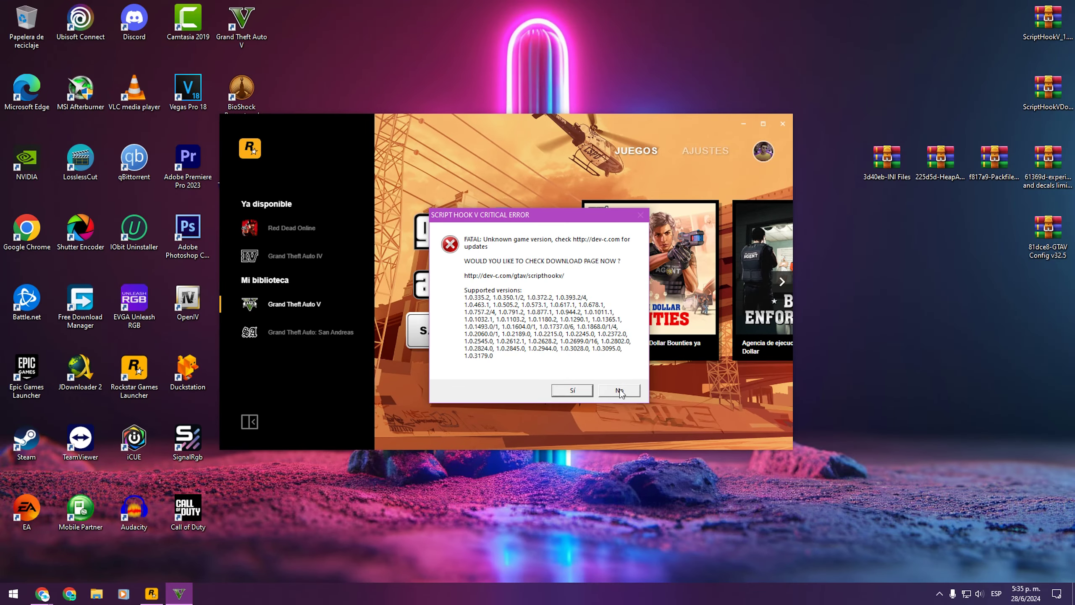
Decline the Script Hook V error's offer to check the download page, and close the Rockstar Games Launcher.
{"action": "left_click", "coordinate": [709, 482]}
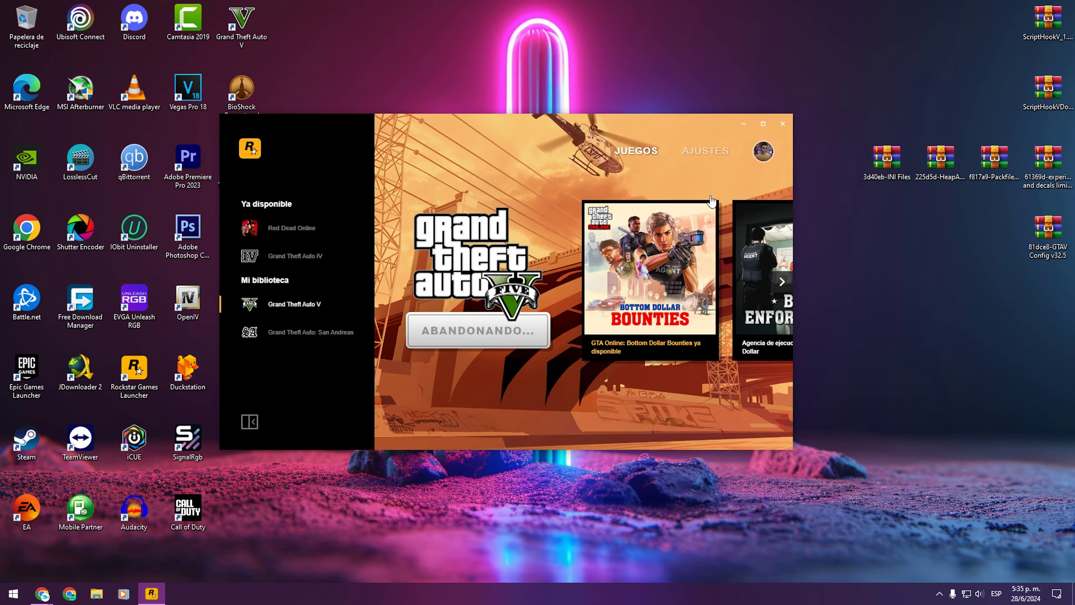
{"action": "left_click", "coordinate": [783, 123]}
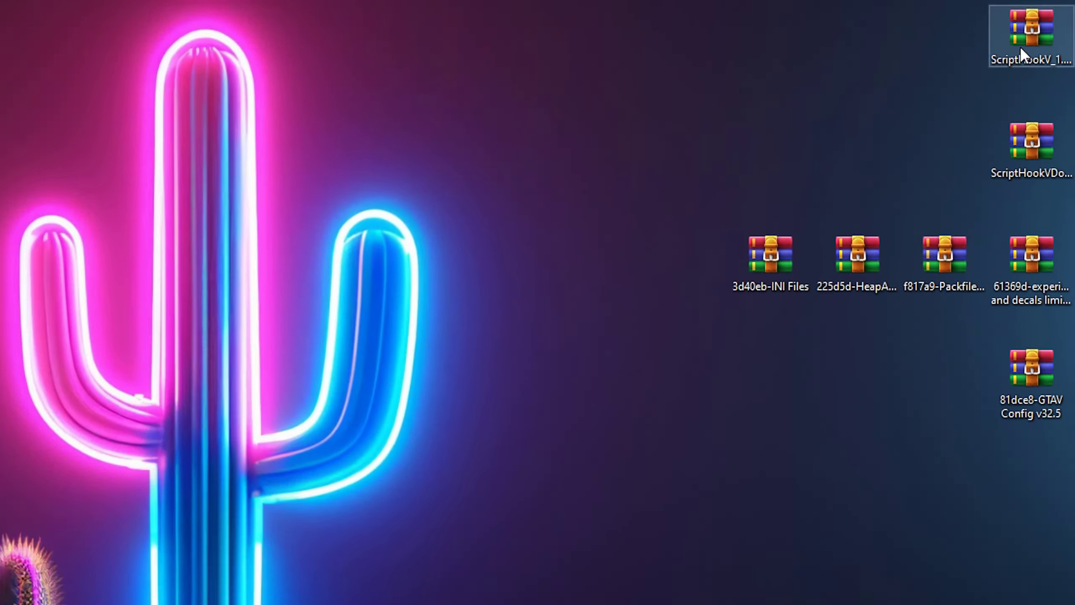
Switch to Chrome, open the Script Hook V developer site from its 5Mods page, and check the version and download table.
{"action": "left_click", "coordinate": [1017, 31]}
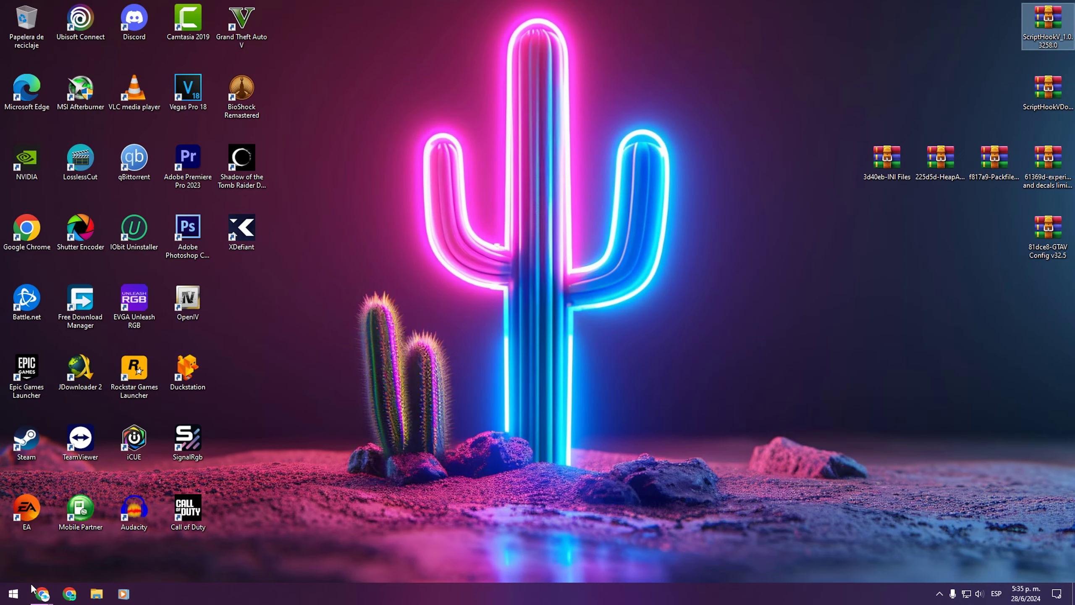
{"action": "mouse_move", "coordinate": [42, 594]}
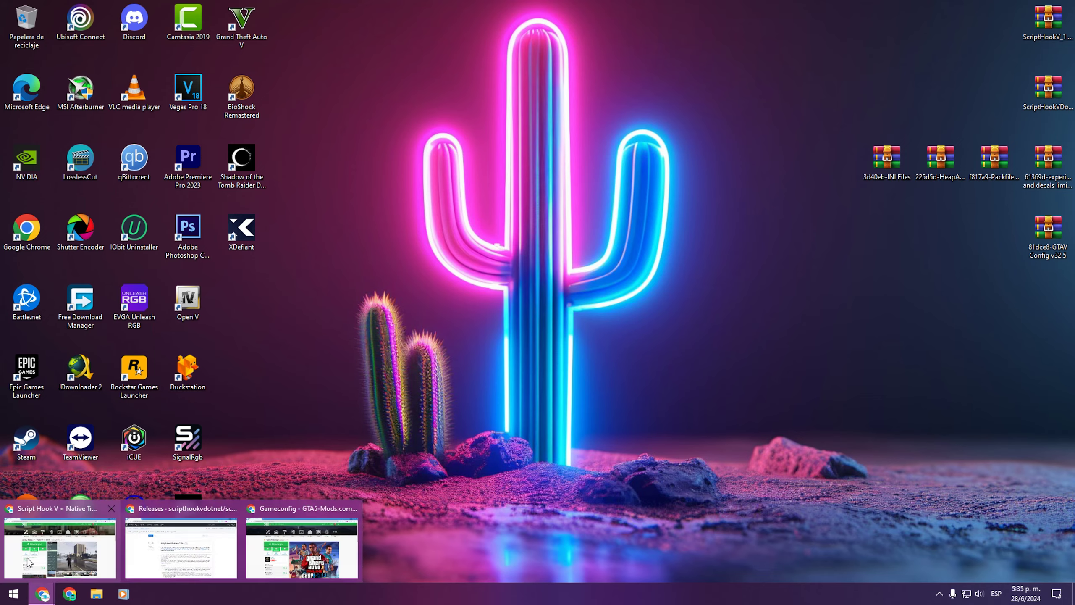
{"action": "left_click", "coordinate": [29, 562]}
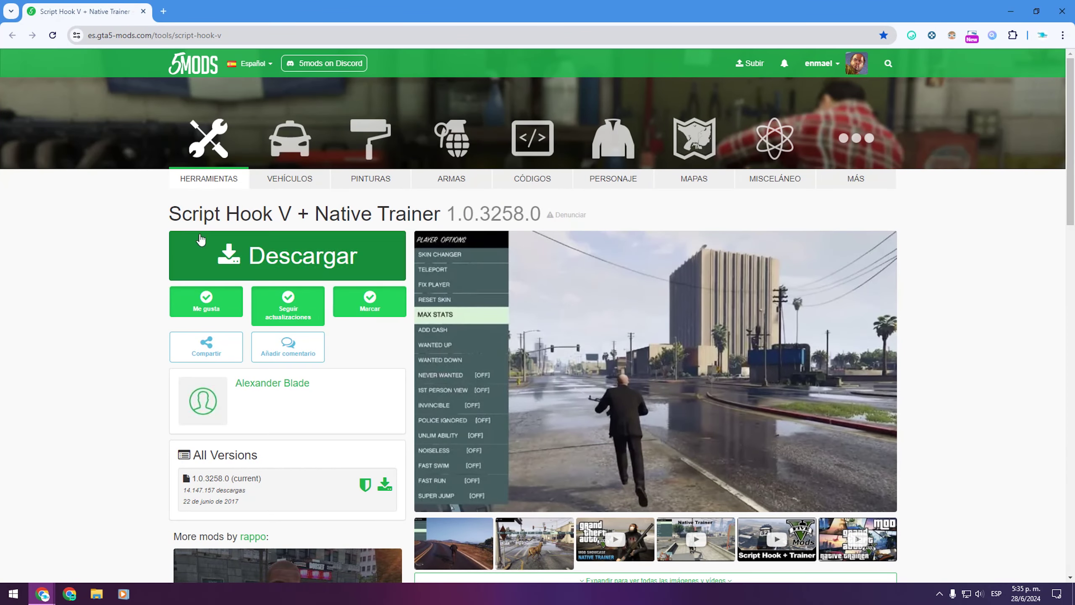
{"action": "left_click", "coordinate": [296, 265]}
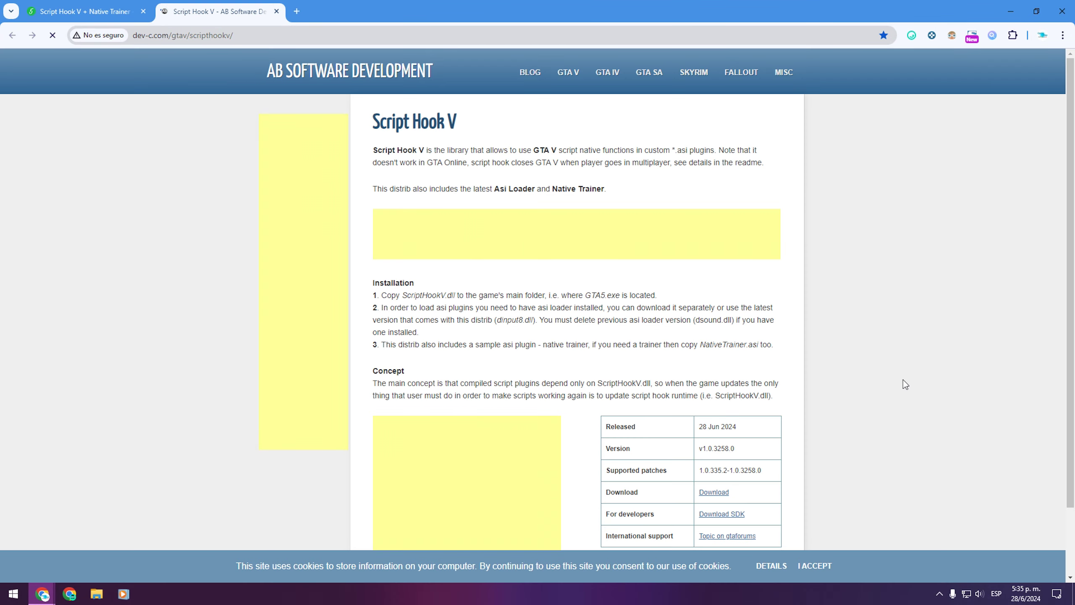
{"action": "scroll", "coordinate": [719, 381], "scroll_direction": "down", "scroll_amount": 2}
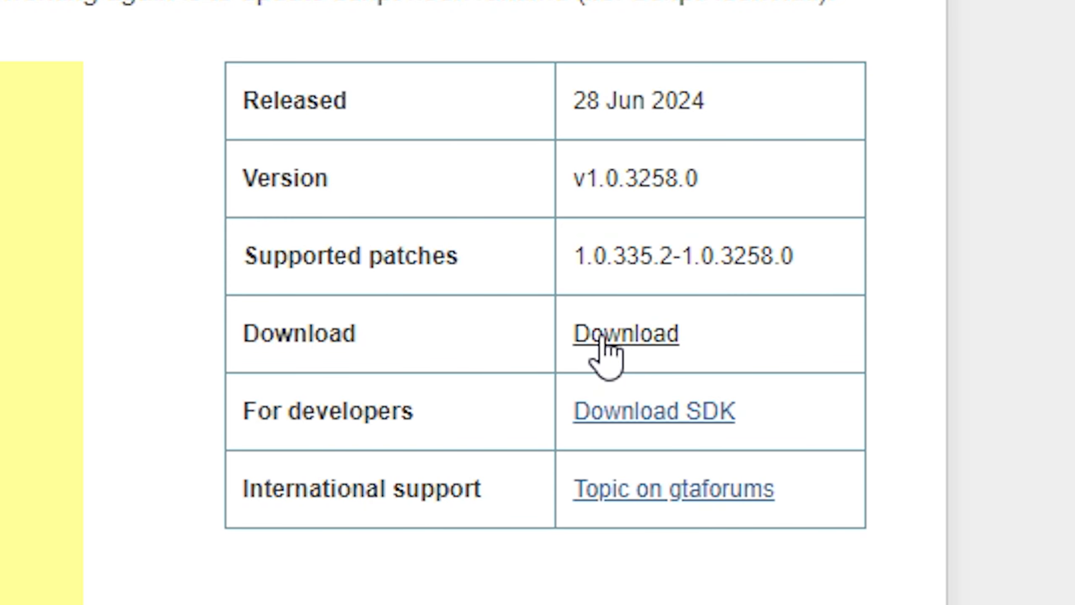
{"action": "left_click_drag", "start_coordinate": [699, 179], "coordinate": [568, 165]}
{"action": "left_click", "coordinate": [693, 134]}
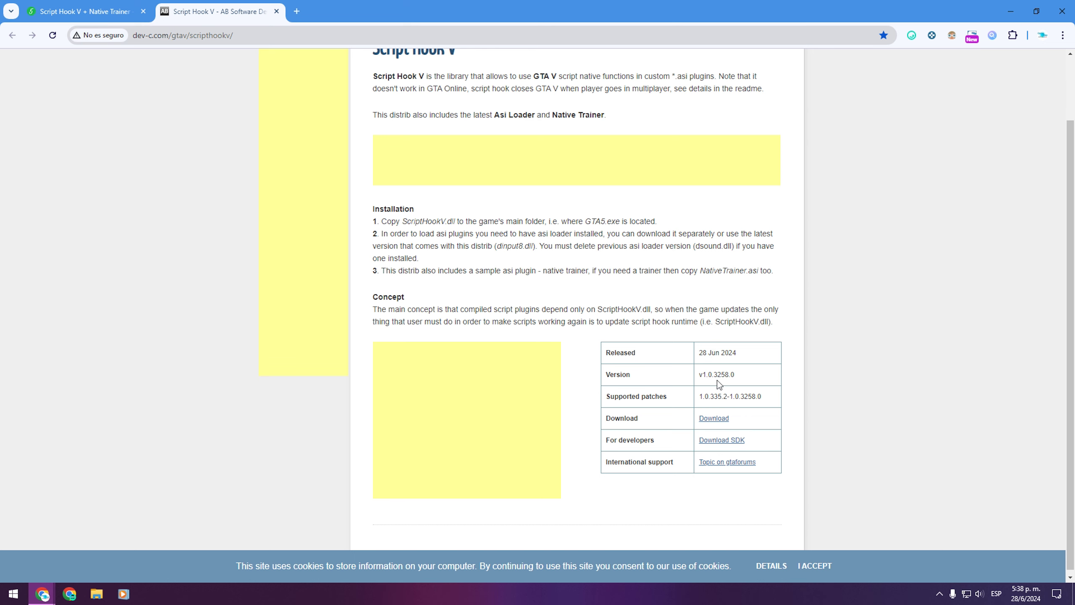
Open the Grand Theft Auto V folder inside Juegos on drive D in File Explorer and find the game executable.
{"action": "left_click", "coordinate": [99, 595]}
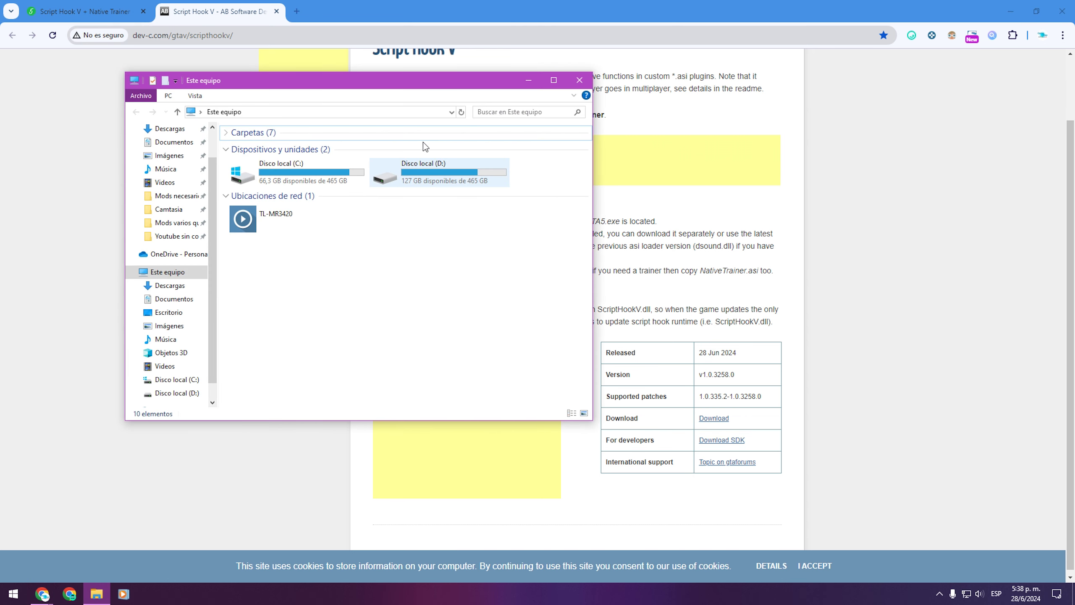
{"action": "double_click", "coordinate": [399, 169]}
{"action": "double_click", "coordinate": [258, 206]}
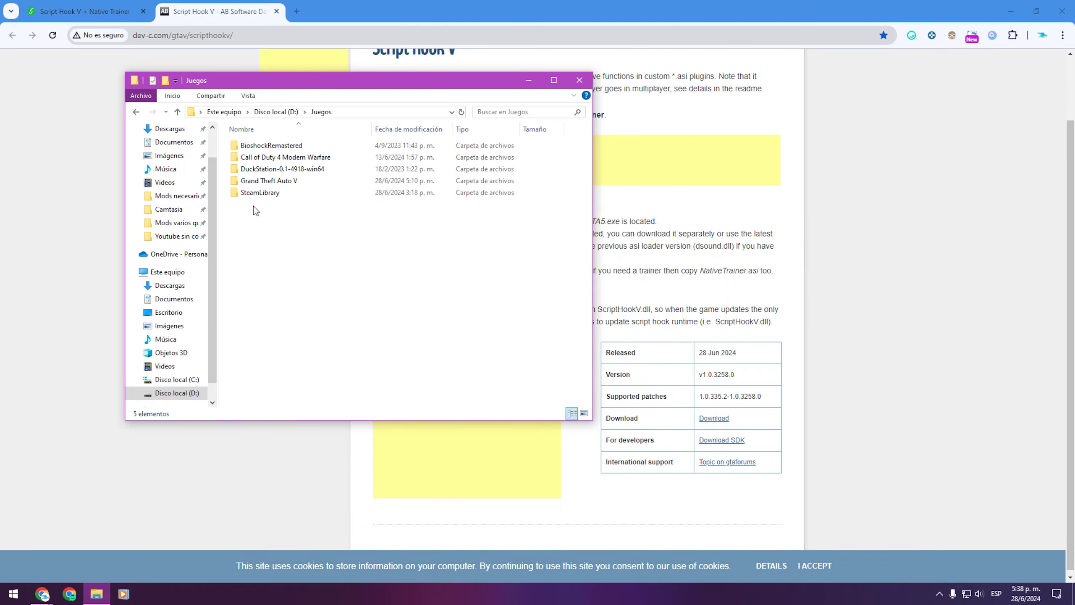
{"action": "double_click", "coordinate": [269, 181]}
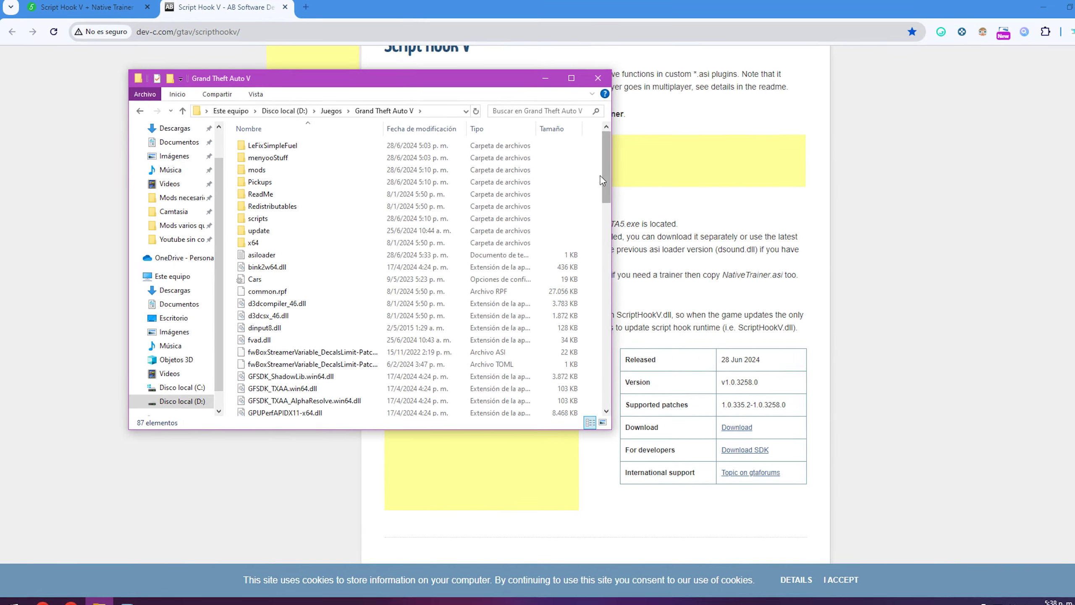
{"action": "scroll", "coordinate": [487, 182], "scroll_direction": "down", "scroll_amount": 8}
{"action": "scroll", "coordinate": [500, 195], "scroll_direction": "up", "scroll_amount": 4}
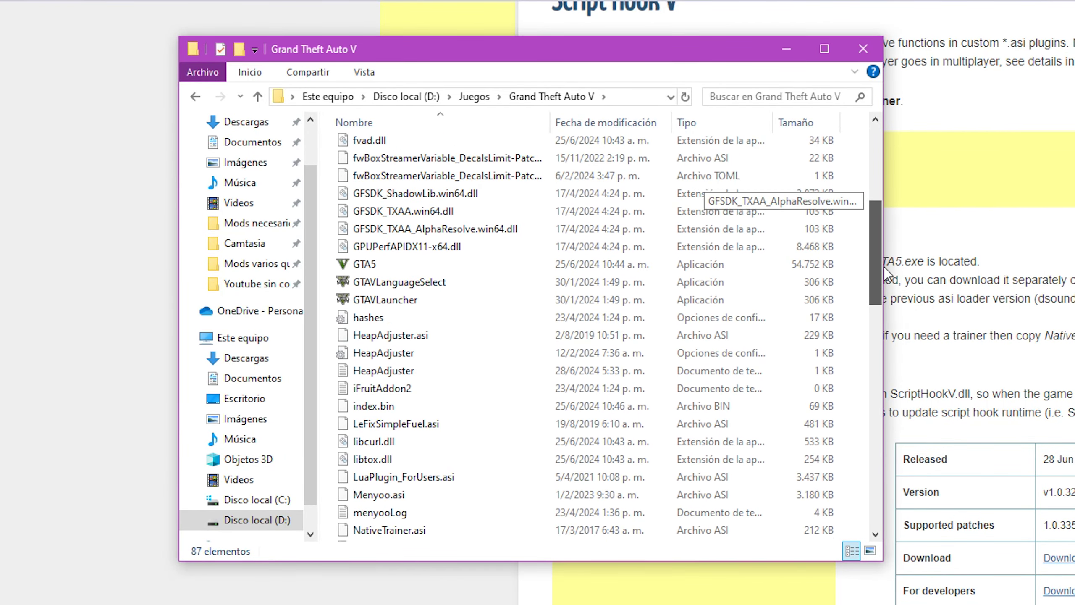
Open the properties of the GTA5 application and highlight the product version in its file details.
{"action": "left_click", "coordinate": [362, 301]}
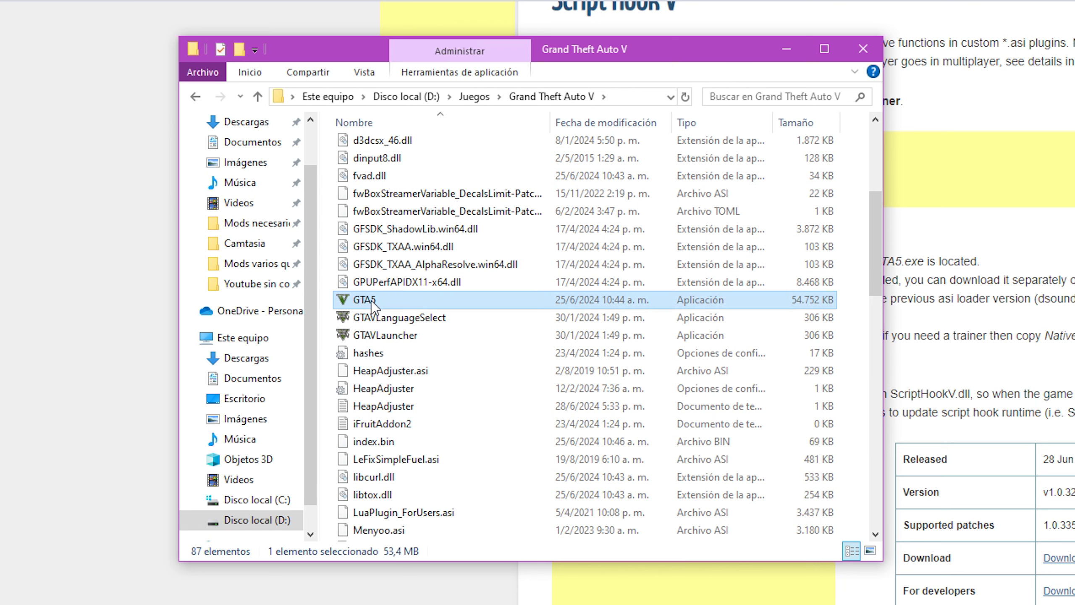
{"action": "mouse_move", "coordinate": [369, 299]}
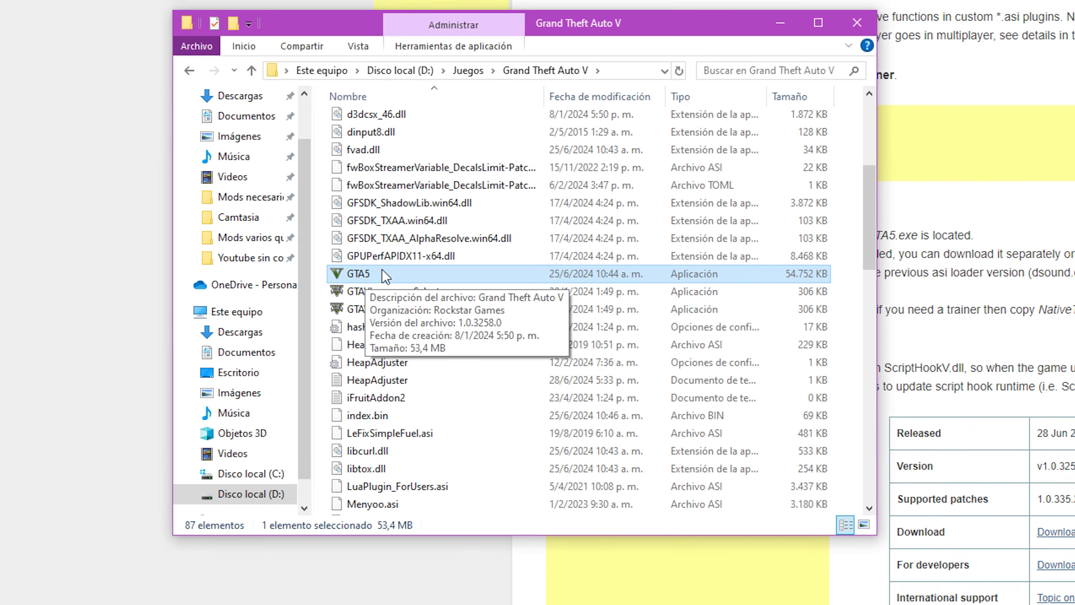
{"action": "right_click", "coordinate": [386, 296]}
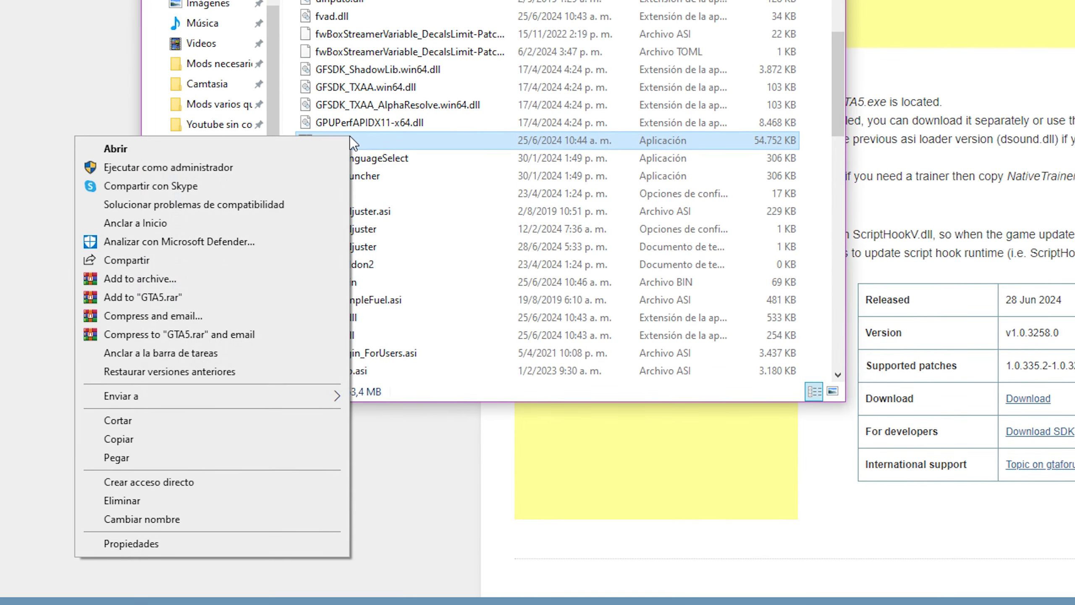
{"action": "left_click", "coordinate": [203, 543]}
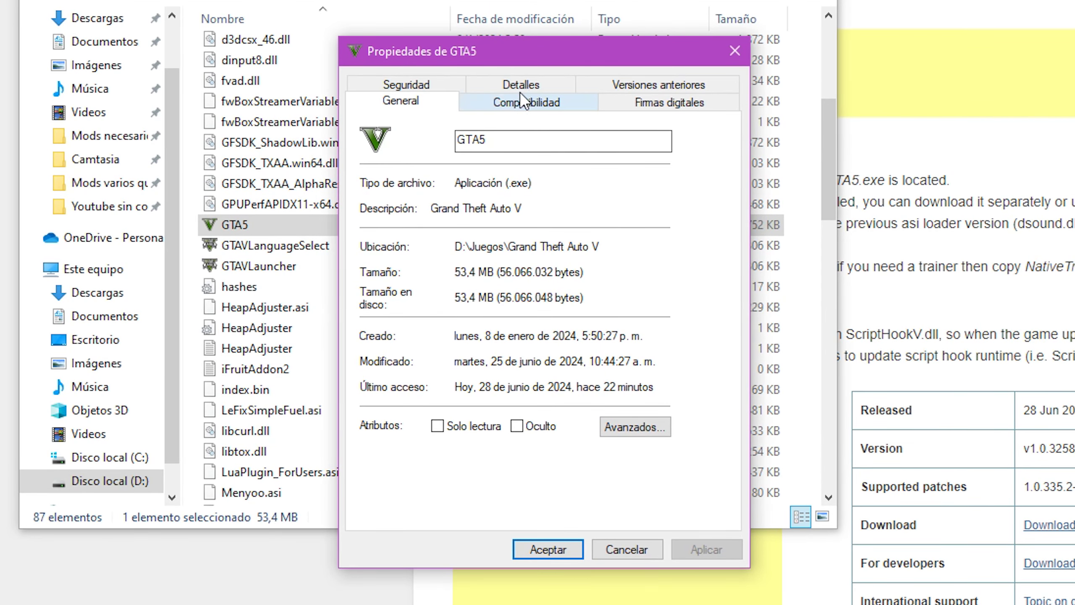
{"action": "left_click", "coordinate": [521, 85]}
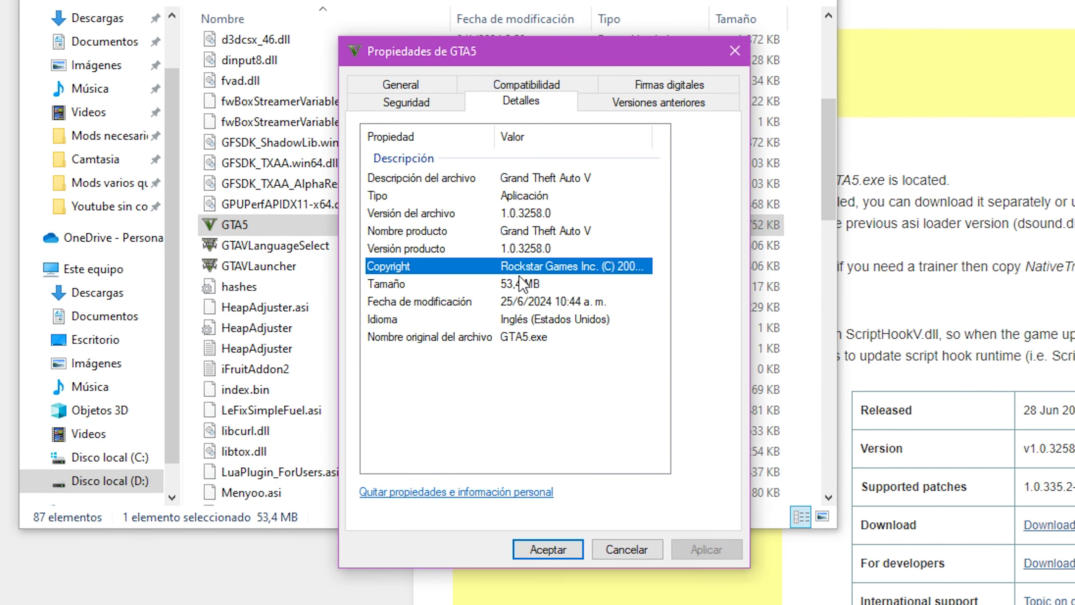
{"action": "left_click", "coordinate": [527, 254]}
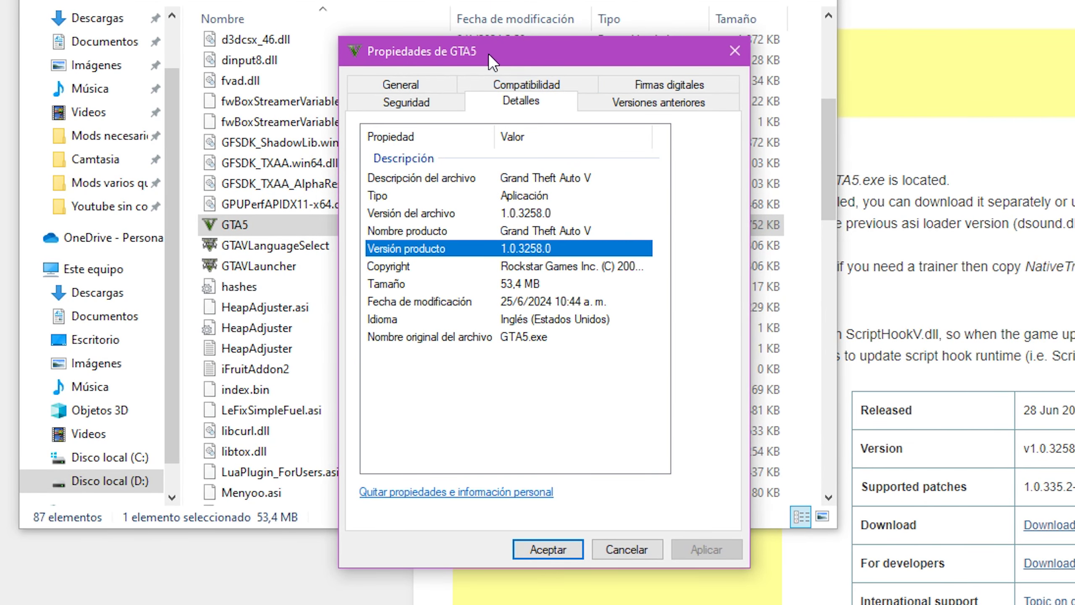
Move the GTA5 properties window beside the Script Hook V version table to compare the two versions.
{"action": "left_click_drag", "start_coordinate": [488, 52], "coordinate": [1074, 238]}
{"action": "left_click_drag", "start_coordinate": [714, 94], "coordinate": [713, 110]}
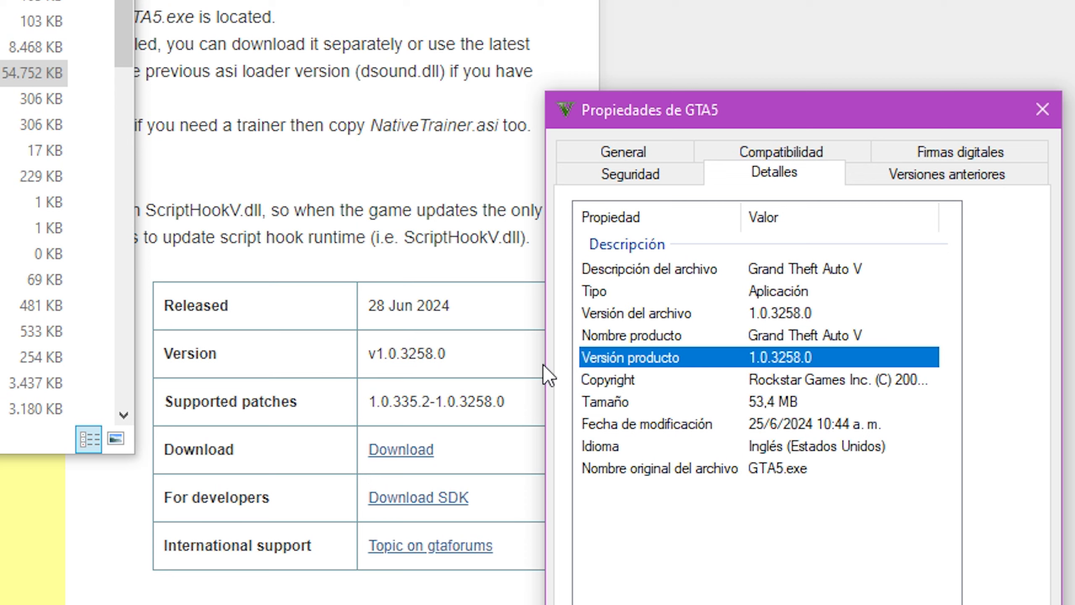
{"action": "left_click", "coordinate": [336, 303]}
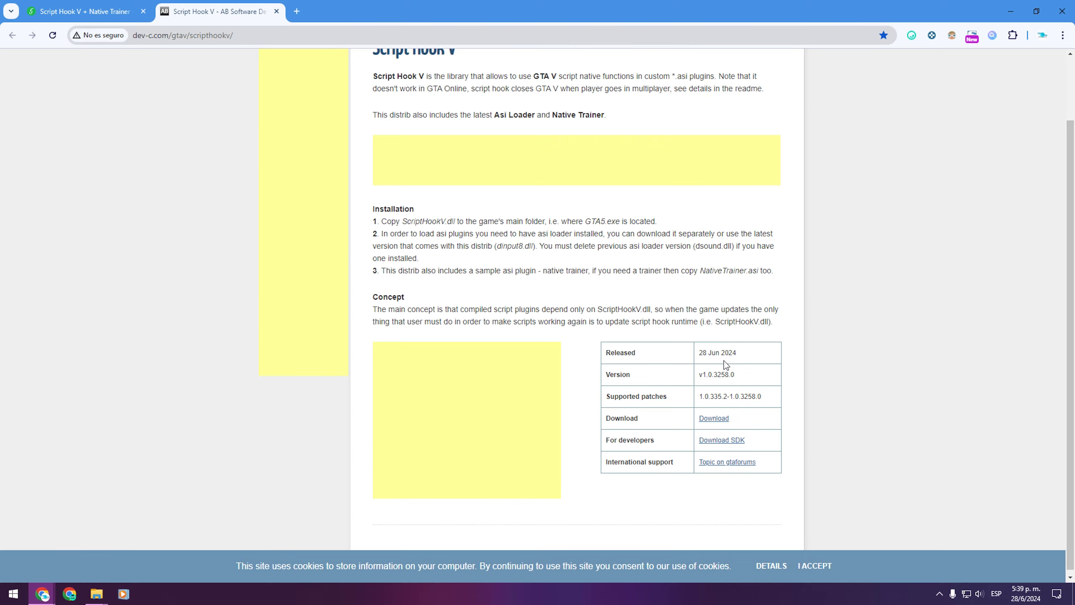
Close the GTA5 properties and the File Explorer window, and minimize Chrome to return to the desktop.
{"action": "mouse_move", "coordinate": [96, 593]}
{"action": "left_click", "coordinate": [141, 542]}
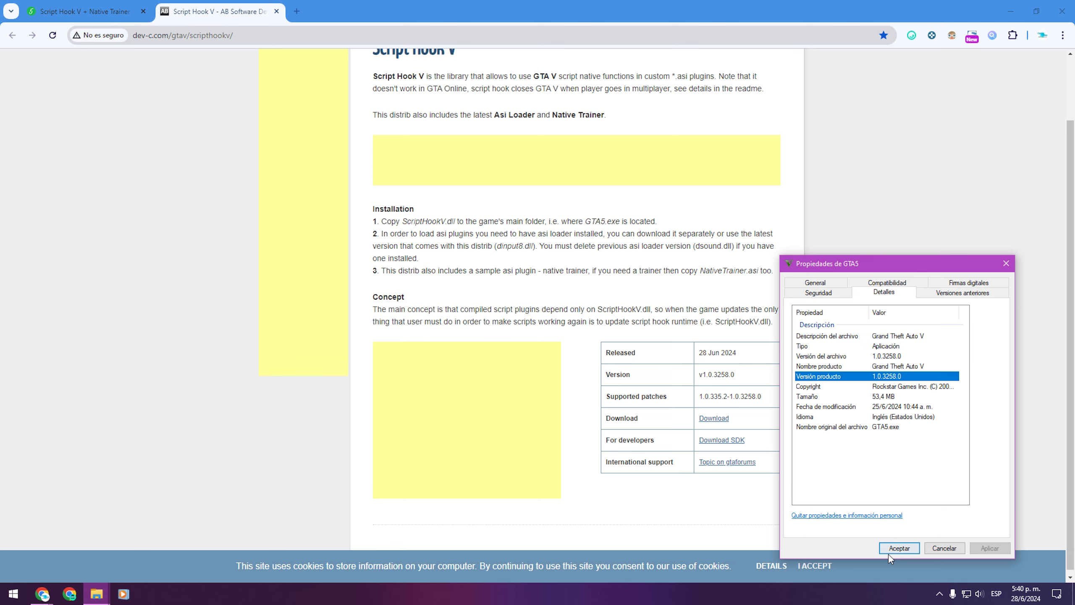
{"action": "left_click", "coordinate": [899, 547]}
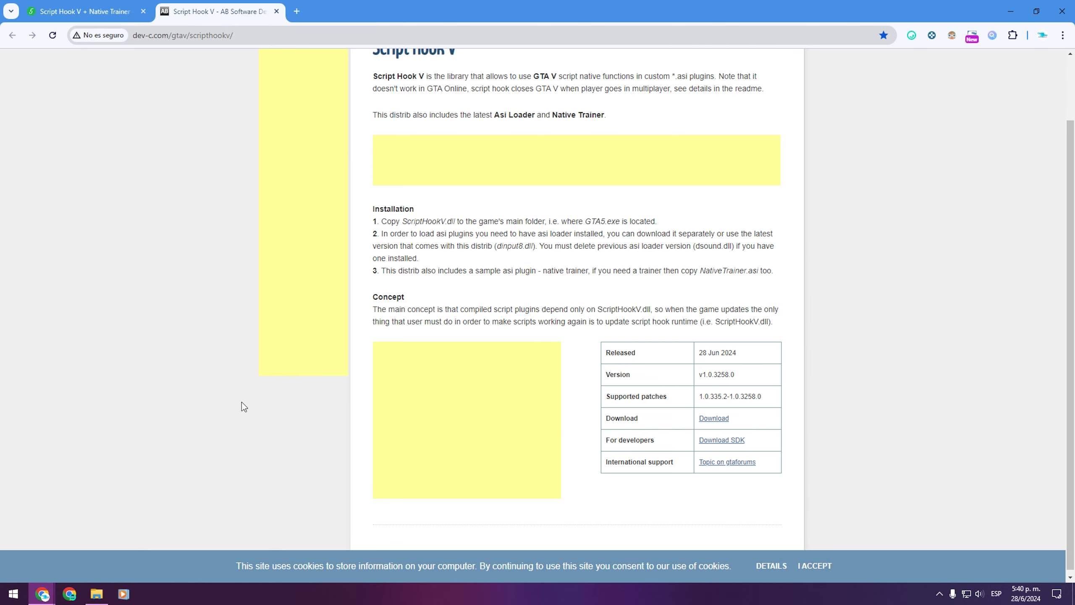
{"action": "right_click", "coordinate": [95, 593]}
{"action": "left_click", "coordinate": [90, 572]}
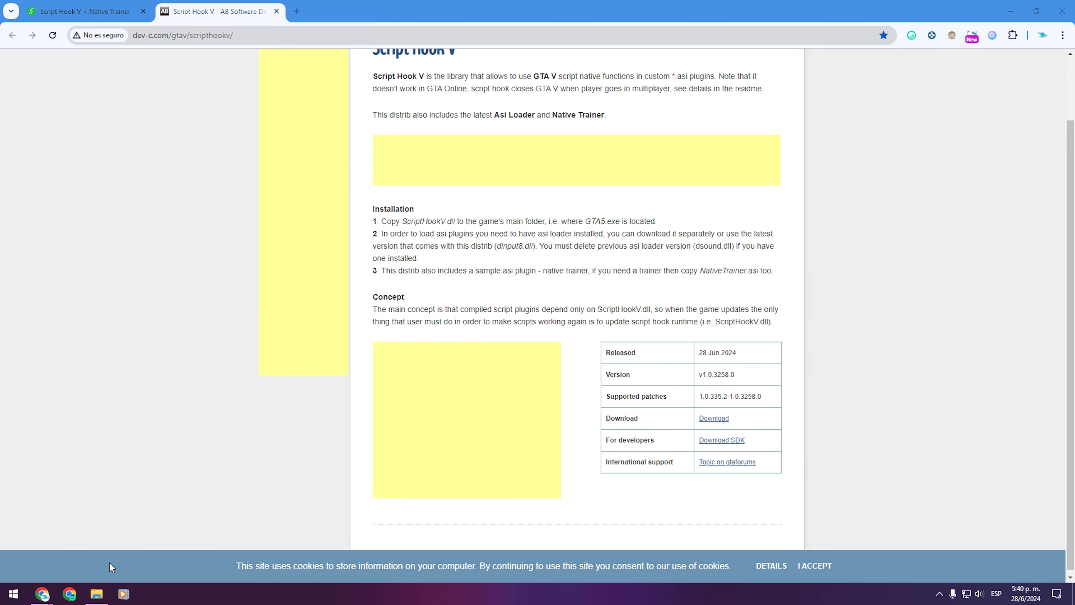
{"action": "left_click", "coordinate": [1011, 11]}
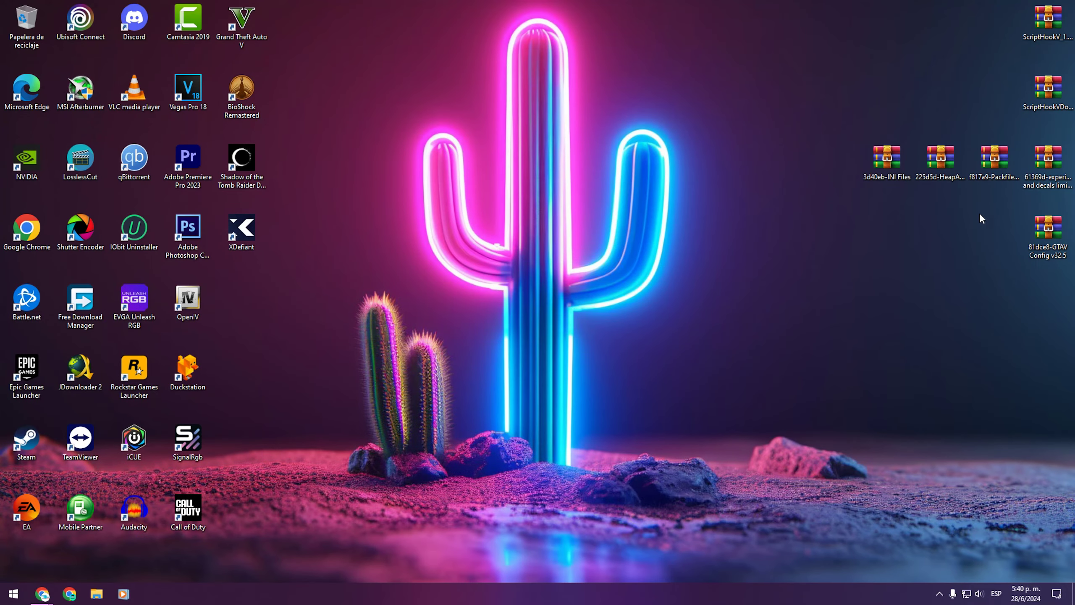
Open the ScriptHookVDotNet releases page on GitHub in Chrome and locate ScriptHookVDotNet.zip among the v3.6.0 assets.
{"action": "left_click", "coordinate": [1037, 104]}
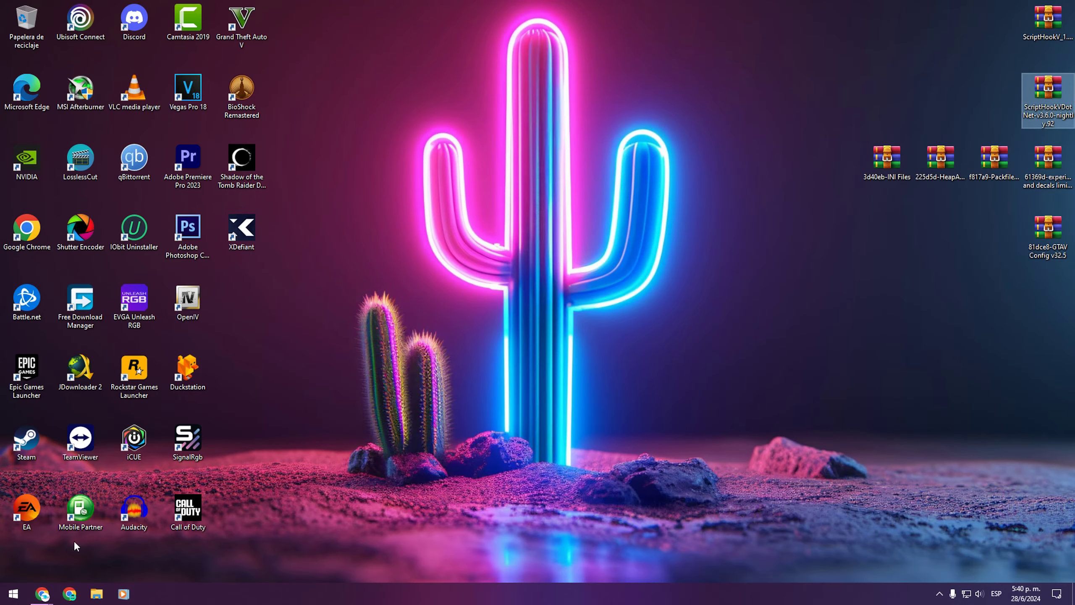
{"action": "mouse_move", "coordinate": [43, 595]}
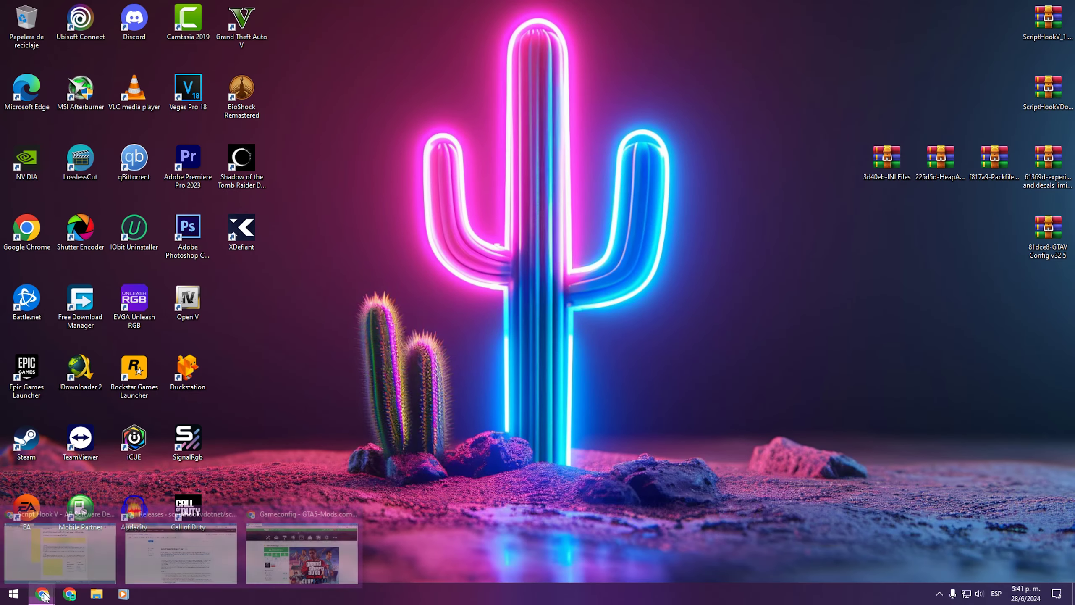
{"action": "left_click", "coordinate": [170, 559]}
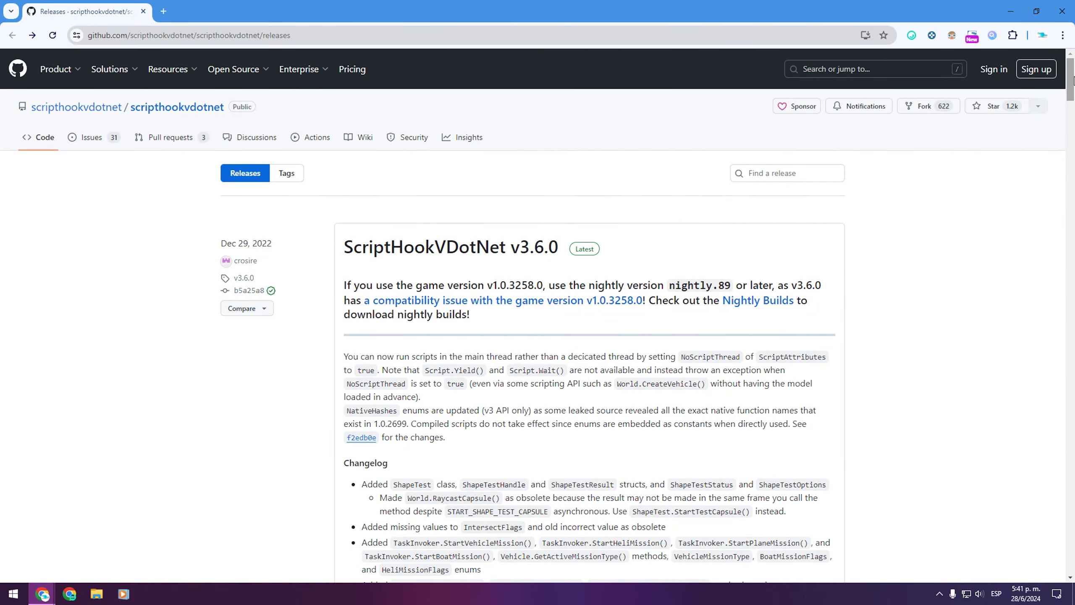
{"action": "left_click_drag", "start_coordinate": [1073, 87], "coordinate": [1073, 152]}
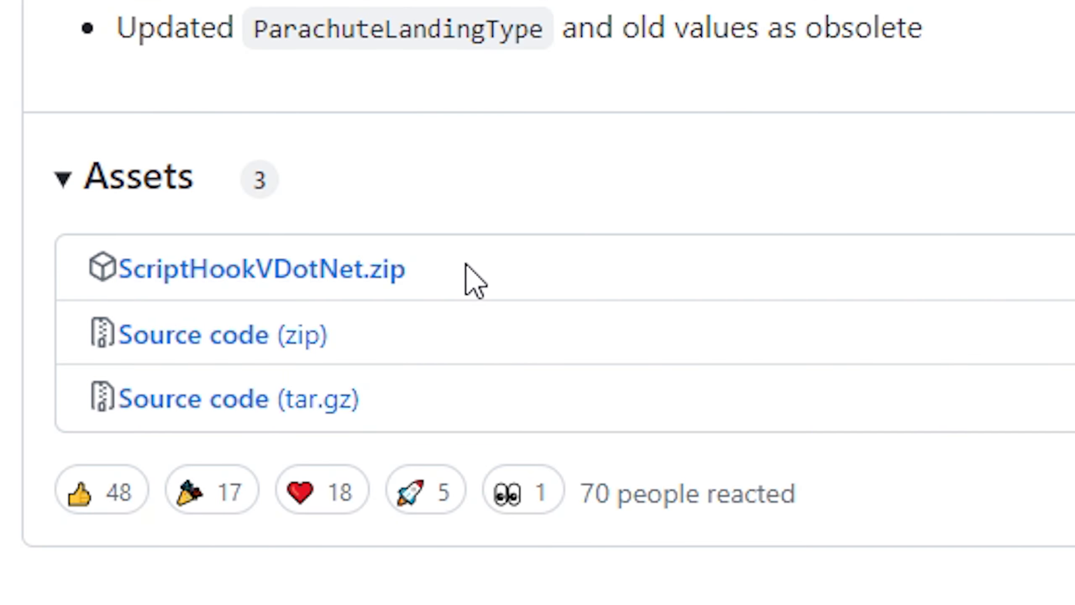
{"action": "left_click_drag", "start_coordinate": [468, 268], "coordinate": [240, 269]}
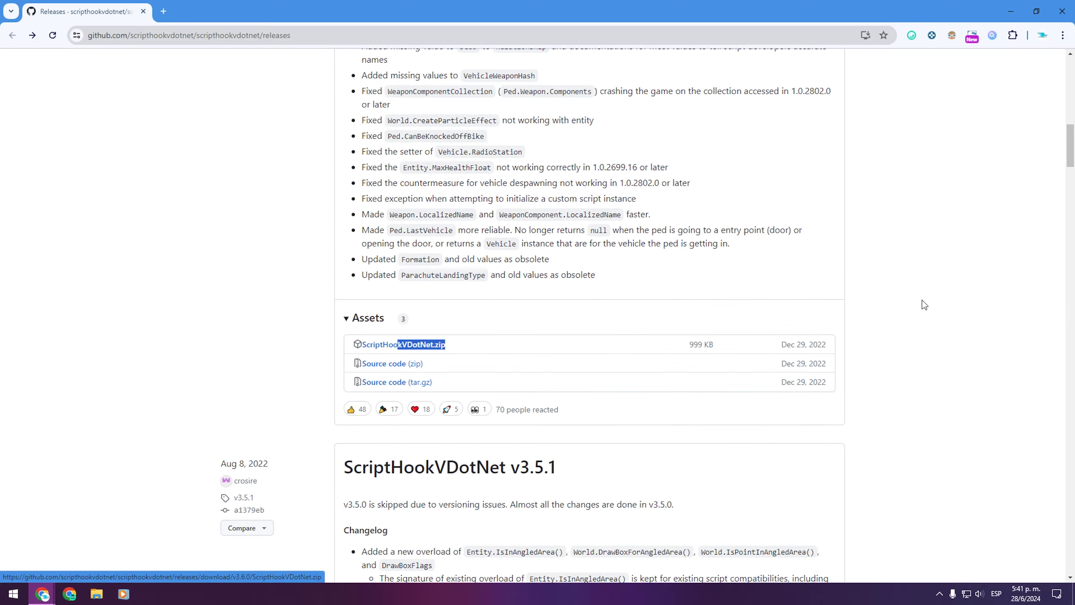
Return to the compatibility note at the start of the v3.6.0 release and translate the page into Spanish.
{"action": "left_click_drag", "start_coordinate": [1073, 153], "coordinate": [1074, 72]}
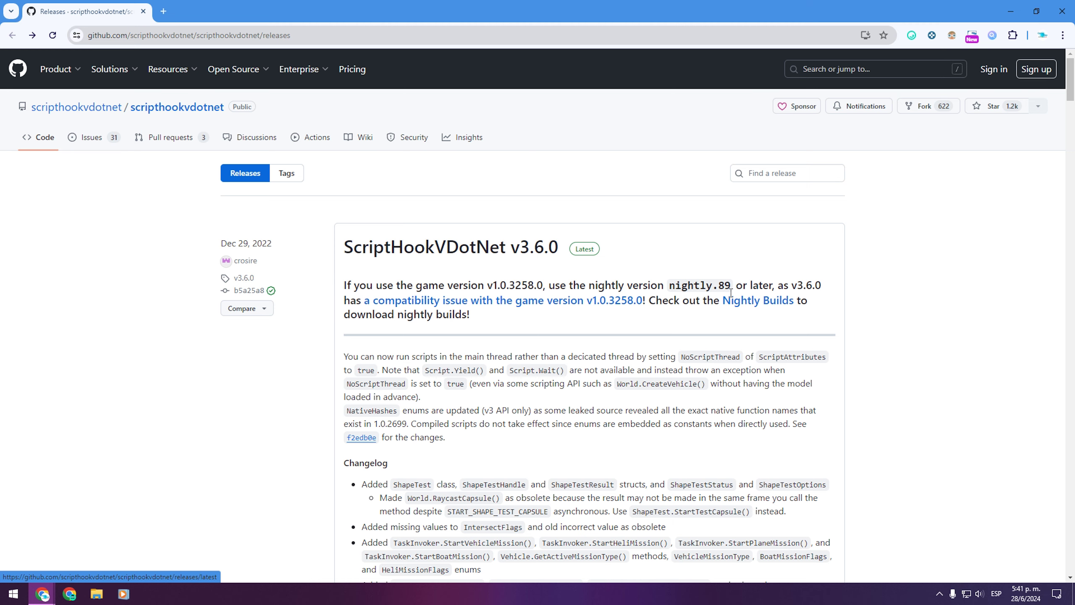
{"action": "right_click", "coordinate": [832, 268]}
{"action": "left_click_drag", "start_coordinate": [378, 284], "coordinate": [506, 317]}
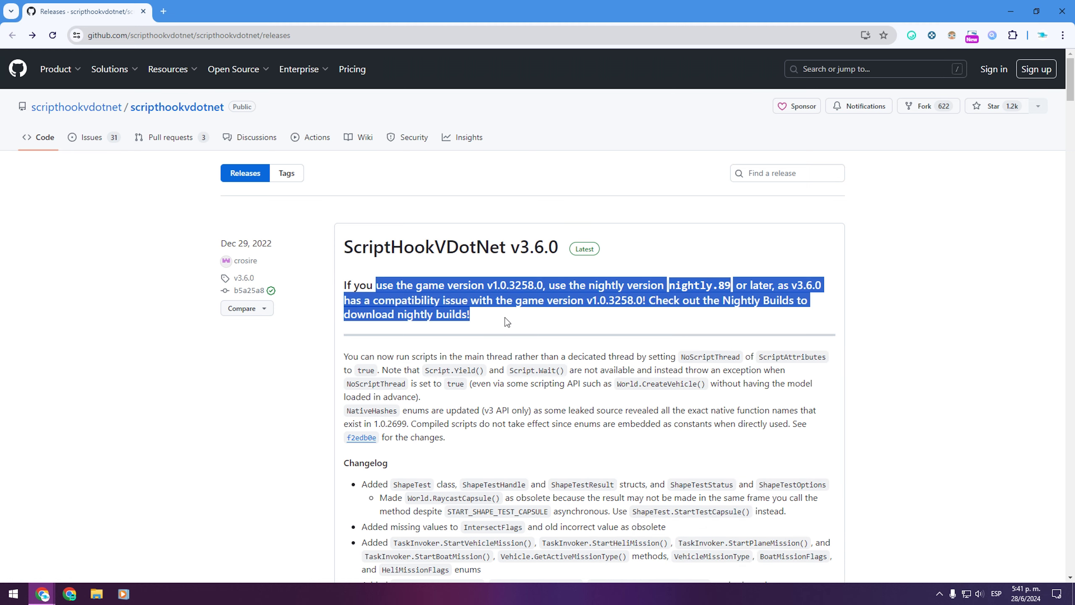
{"action": "right_click", "coordinate": [739, 277]}
{"action": "left_click", "coordinate": [722, 250]}
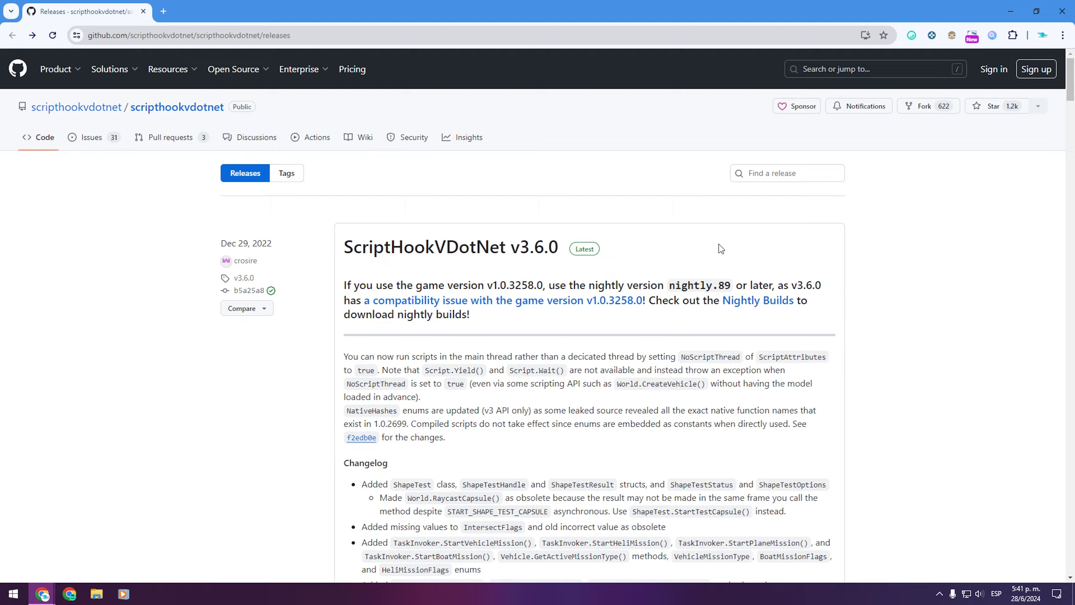
{"action": "right_click", "coordinate": [742, 251]}
{"action": "left_click", "coordinate": [802, 437]}
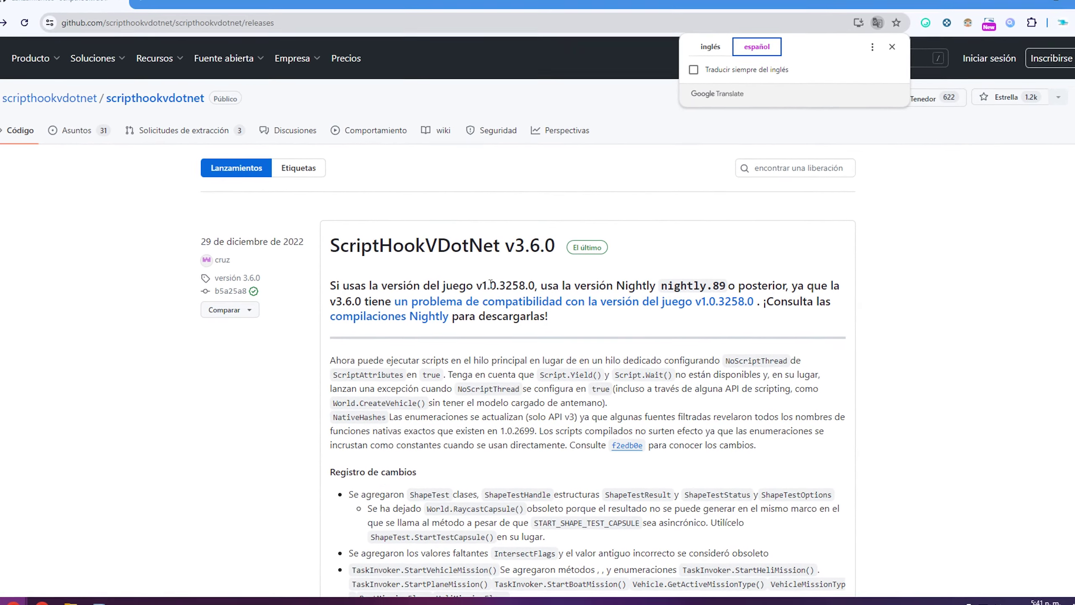
Highlight game version v1.0.3258.0 in the translated note and open the linked Nightly builds page.
{"action": "left_click_drag", "start_coordinate": [480, 286], "coordinate": [536, 285]}
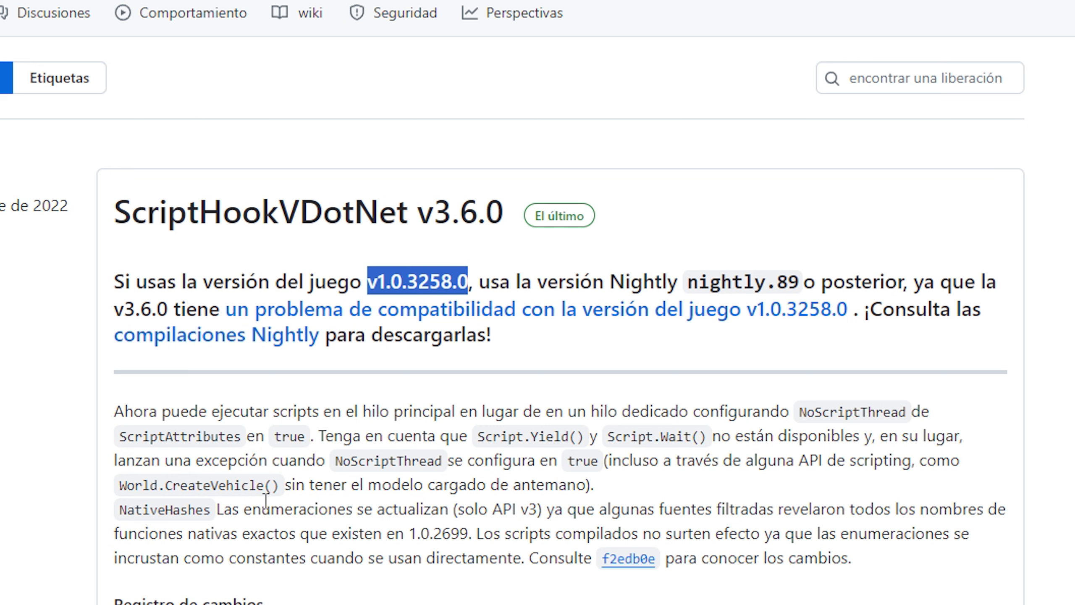
{"action": "left_click", "coordinate": [222, 341]}
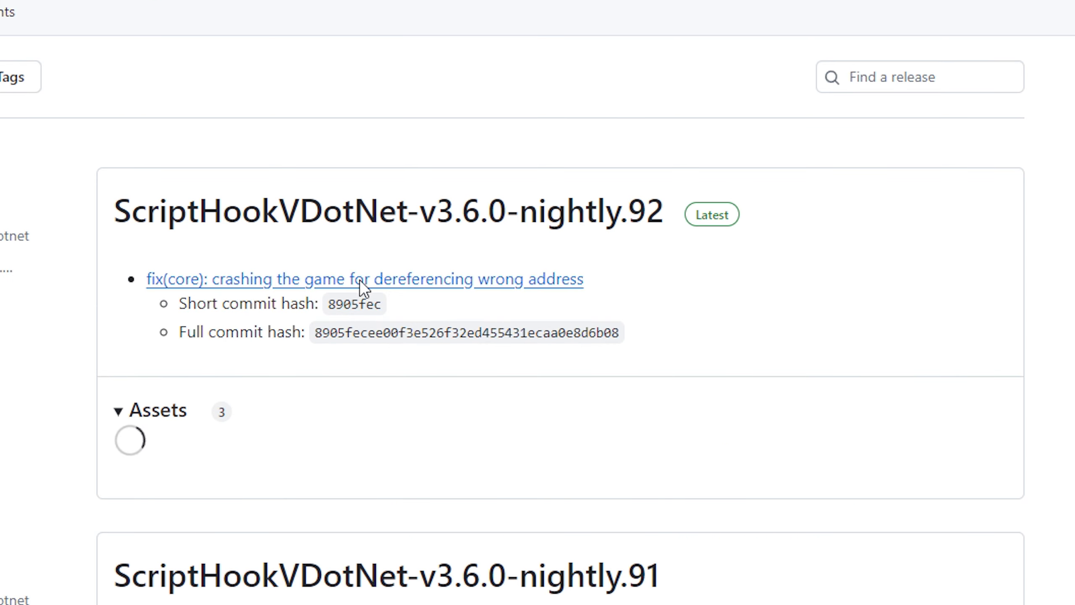
Highlight the ScriptHookVDotNet-v3.6.0-nightly.92.zip asset, then return to the main releases page and look through the v3.6.0 release.
{"action": "left_click_drag", "start_coordinate": [412, 460], "coordinate": [253, 460]}
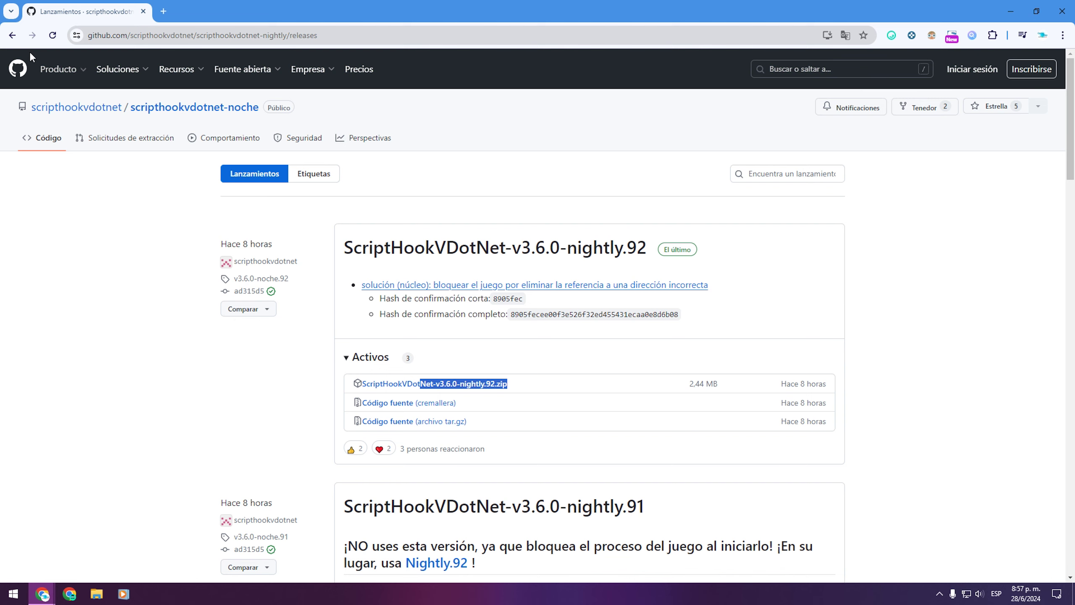
{"action": "left_click", "coordinate": [11, 35]}
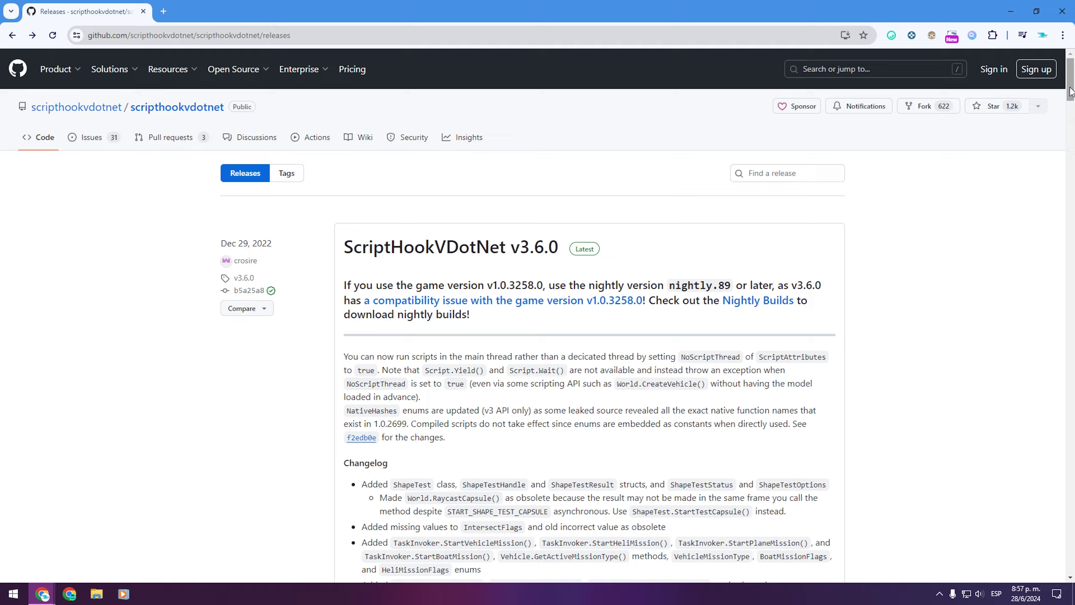
{"action": "left_click_drag", "start_coordinate": [1071, 97], "coordinate": [1072, 171]}
{"action": "left_click_drag", "start_coordinate": [462, 293], "coordinate": [405, 293]}
{"action": "left_click_drag", "start_coordinate": [1066, 147], "coordinate": [1073, 68]}
{"action": "left_click", "coordinate": [1009, 12]}
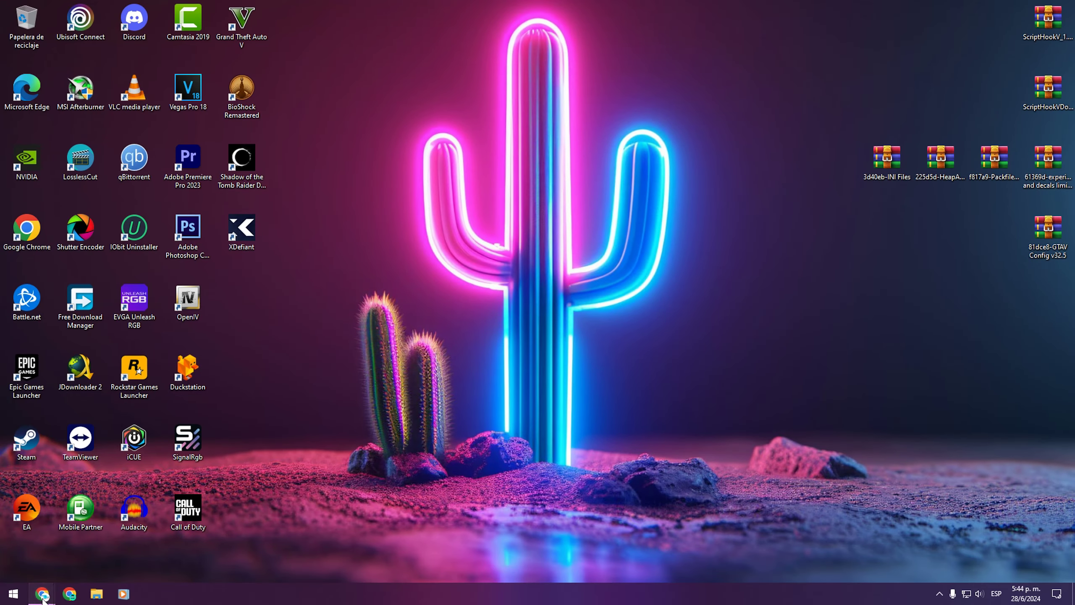
Switch to the Gameconfig V32.5 page in Chrome and locate the INI Files V2.0 download among all versions.
{"action": "mouse_move", "coordinate": [42, 596]}
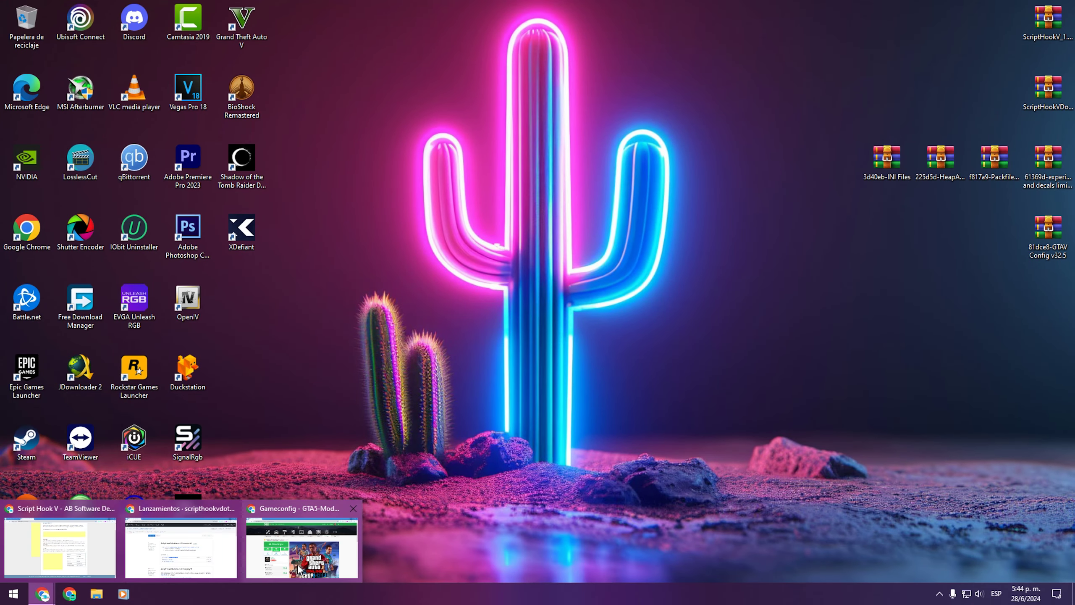
{"action": "left_click", "coordinate": [298, 551]}
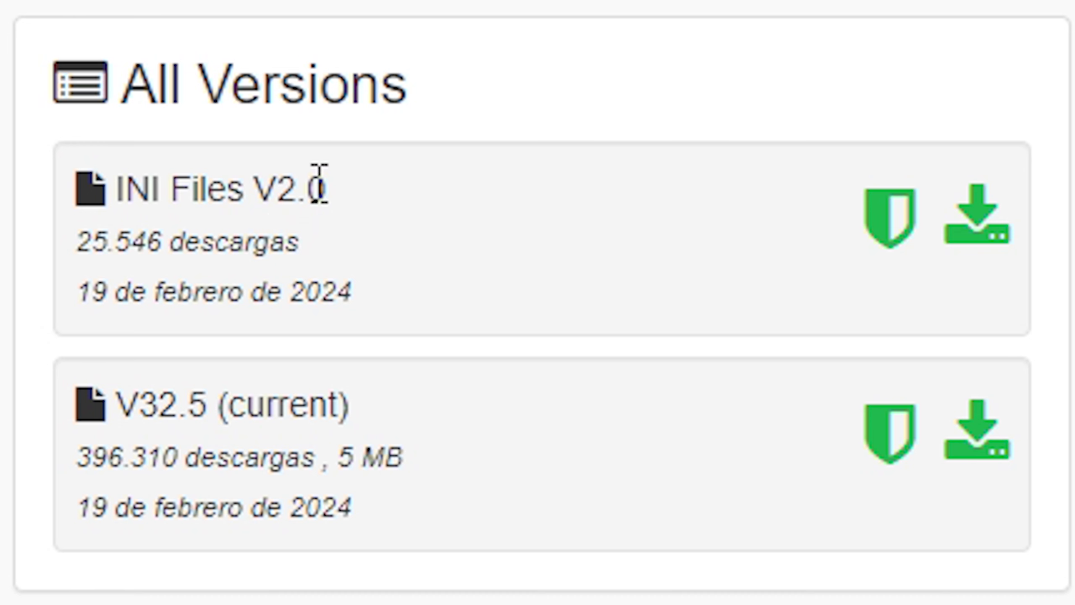
{"action": "left_click_drag", "start_coordinate": [192, 478], "coordinate": [228, 477]}
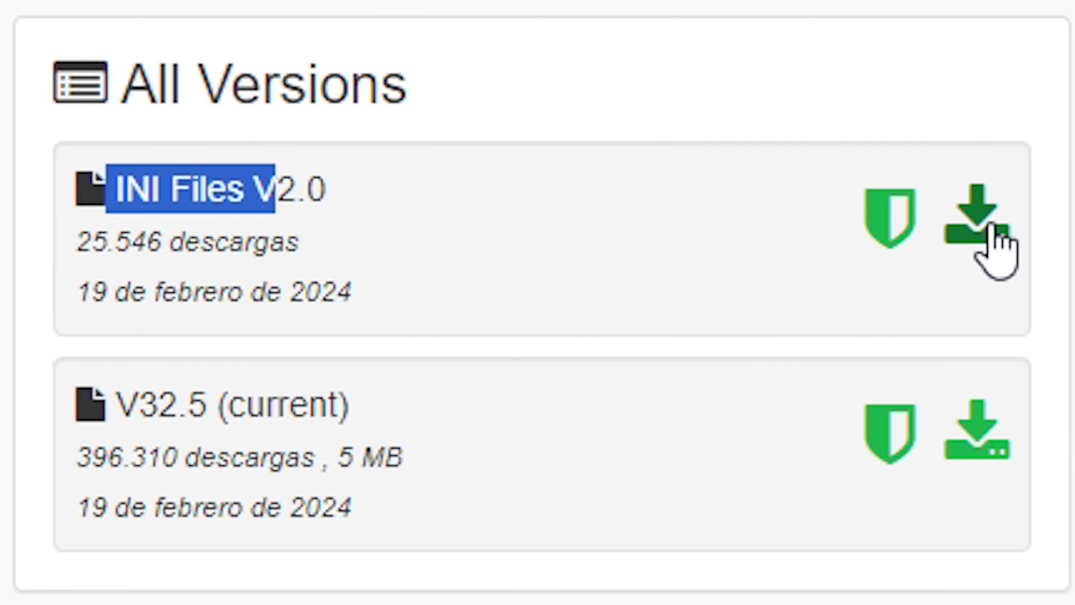
{"action": "left_click", "coordinate": [962, 214]}
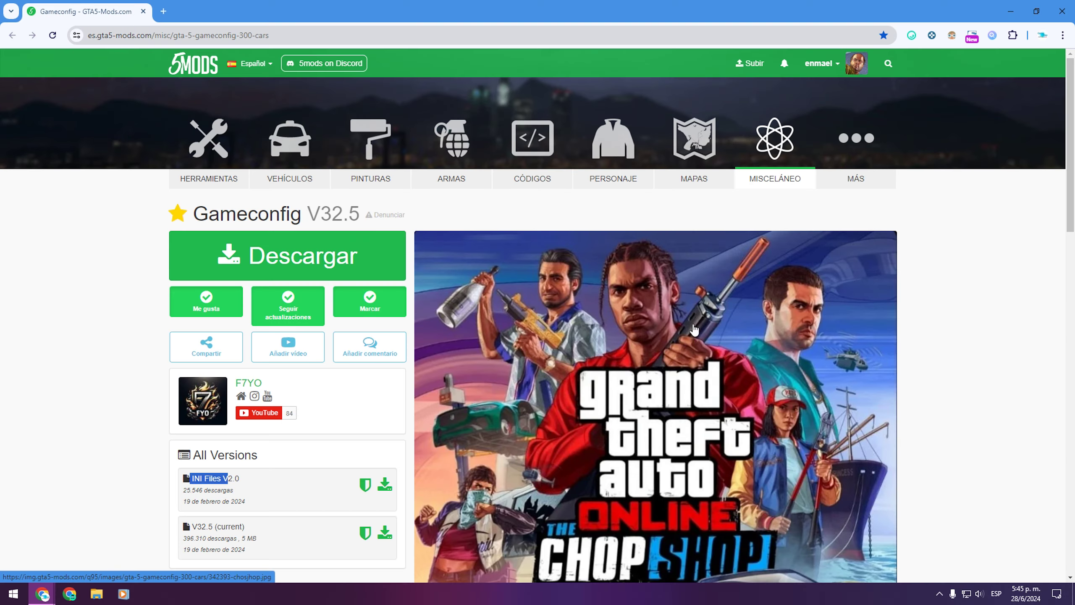
{"action": "left_click", "coordinate": [1009, 16]}
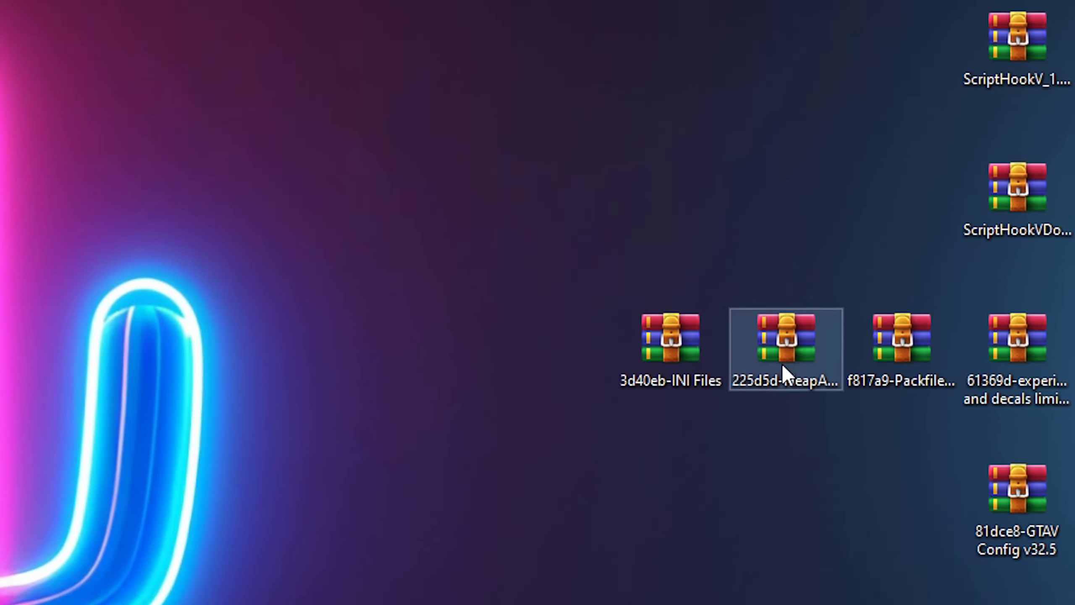
Check the names of the HeapAdjuster, PackfileLimitAdjuster, decals limit and GTAV Config v32.5 archives on the desktop.
{"action": "left_click", "coordinate": [783, 366]}
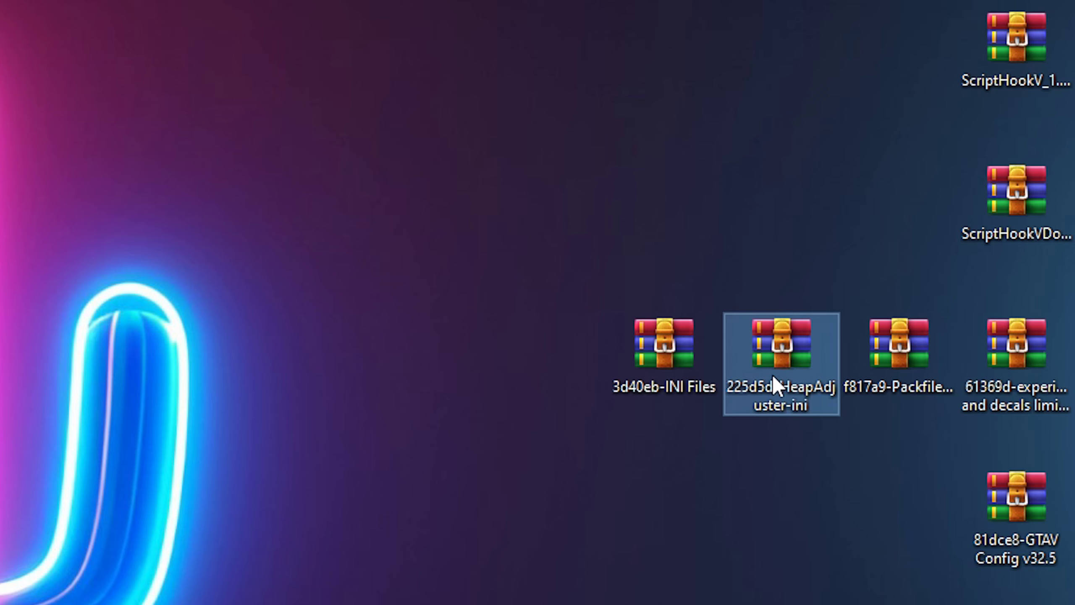
{"action": "left_click", "coordinate": [884, 390]}
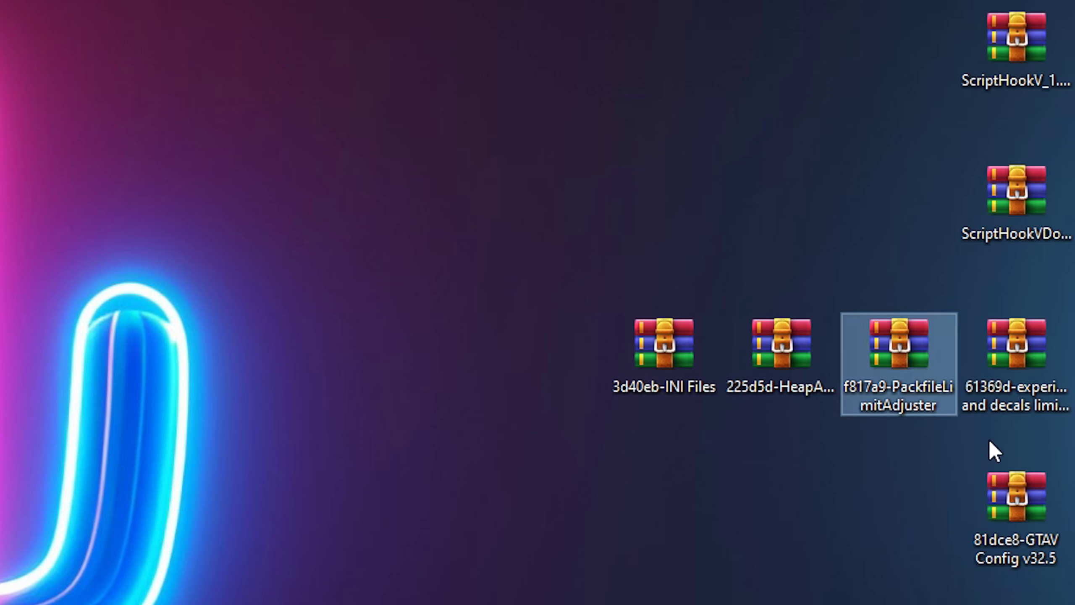
{"action": "left_click", "coordinate": [1007, 361]}
{"action": "left_click", "coordinate": [1031, 491]}
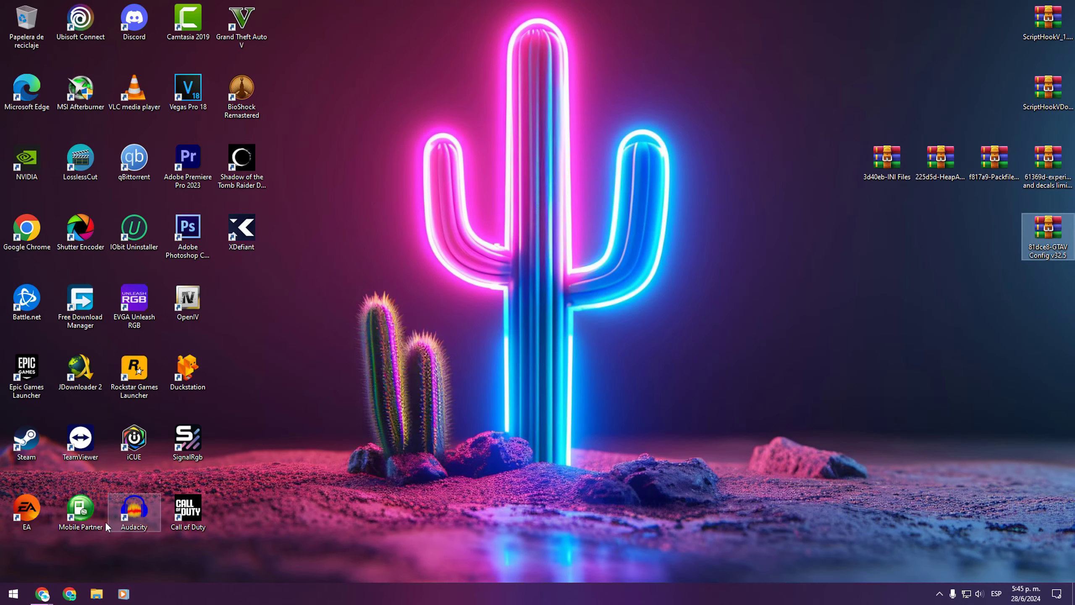
Return to the Gameconfig page in Chrome, highlight V32.5 (current) and locate its download.
{"action": "mouse_move", "coordinate": [42, 594]}
{"action": "left_click", "coordinate": [302, 544]}
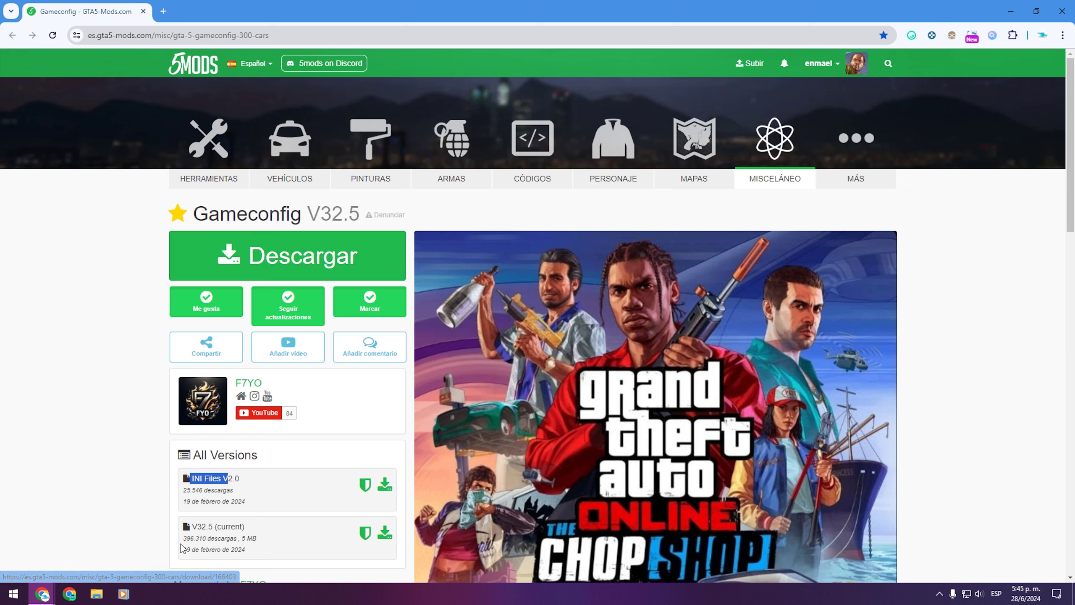
{"action": "left_click_drag", "start_coordinate": [242, 537], "coordinate": [218, 523]}
{"action": "left_click", "coordinate": [373, 543]}
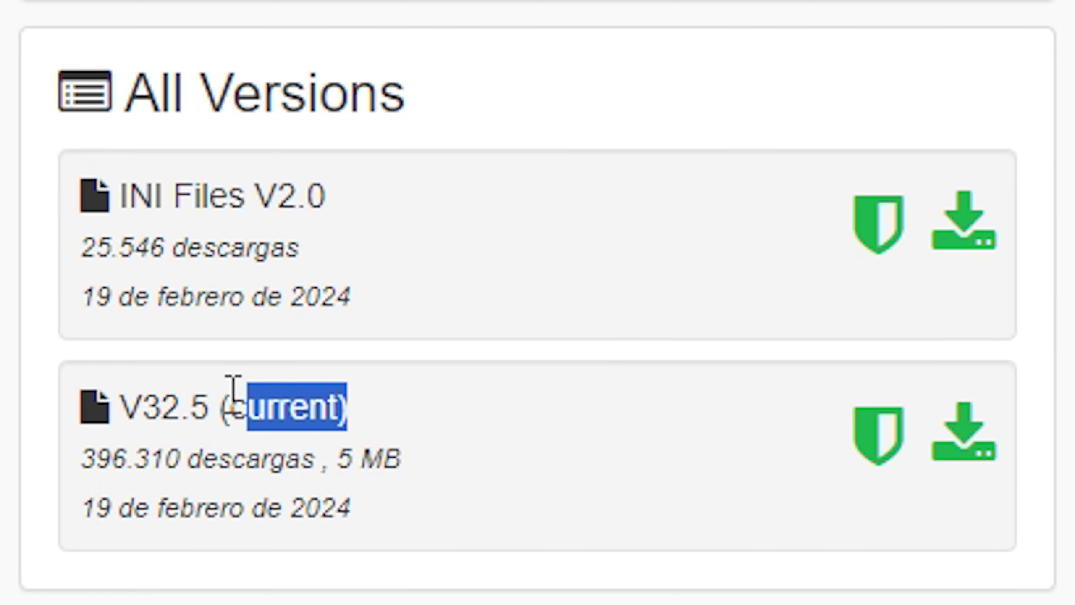
{"action": "left_click_drag", "start_coordinate": [235, 396], "coordinate": [173, 398]}
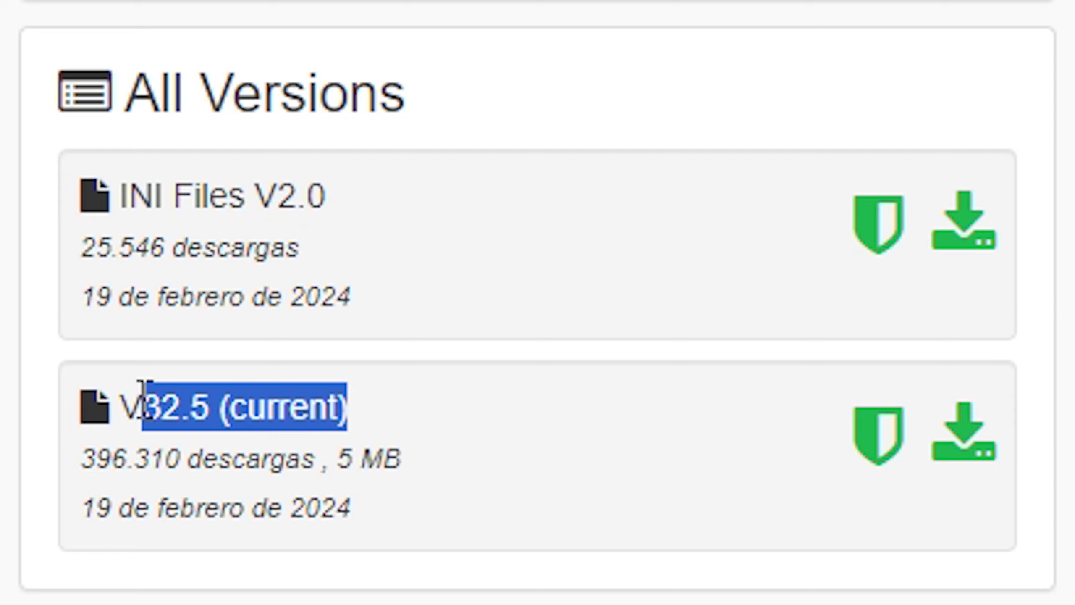
{"action": "left_click", "coordinate": [957, 452]}
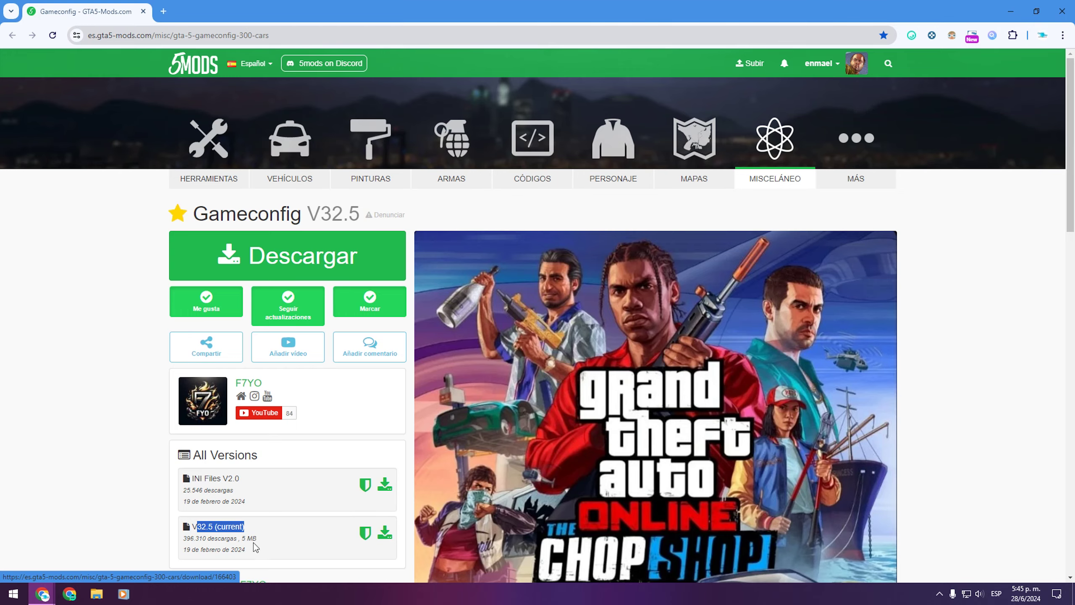
Close all Chrome windows and point out the downloaded mod archives on the desktop.
{"action": "right_click", "coordinate": [42, 594]}
{"action": "left_click", "coordinate": [43, 568]}
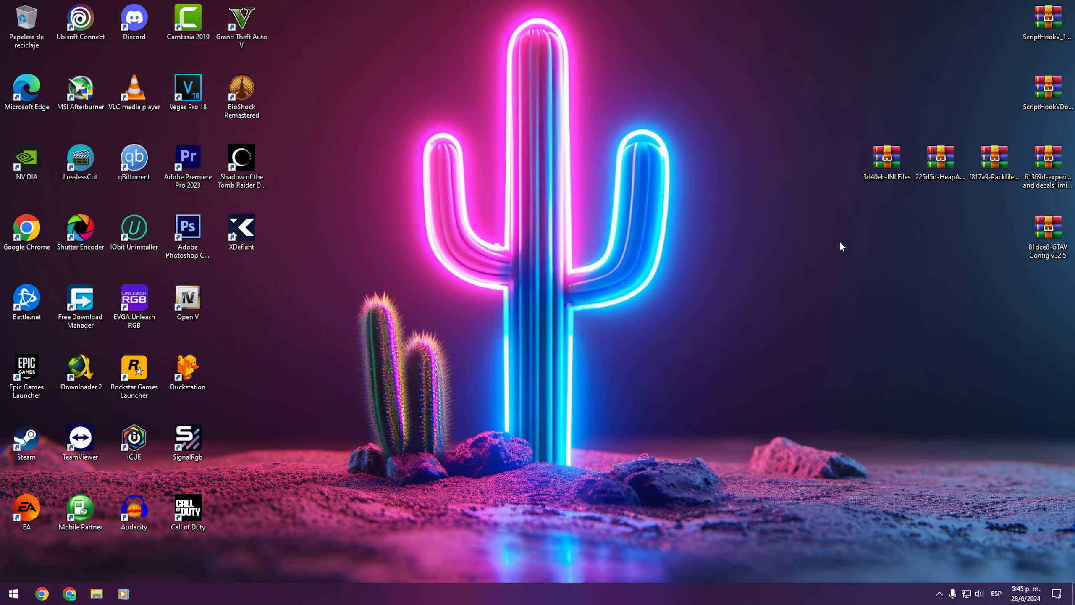
{"action": "left_click_drag", "start_coordinate": [793, 310], "coordinate": [1073, 13]}
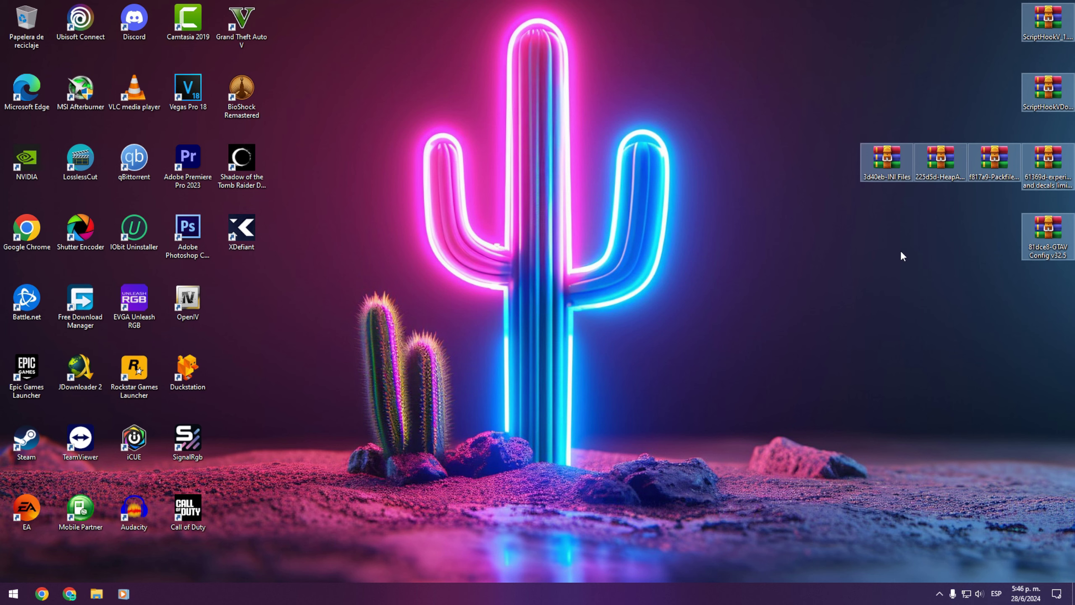
{"action": "left_click", "coordinate": [938, 233]}
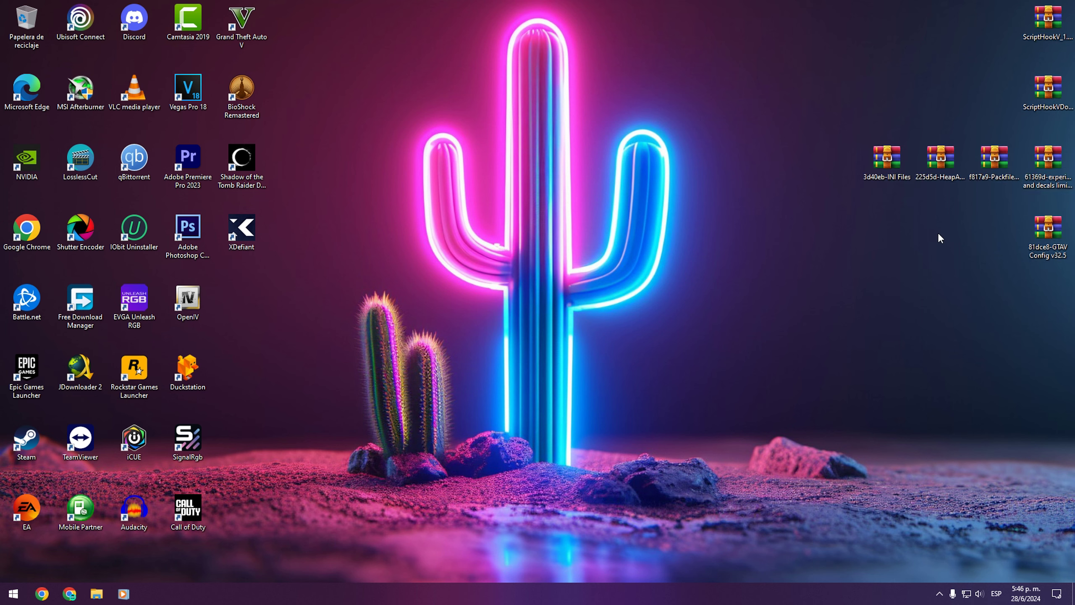
Open ScriptHookV_1.0.3258.0.zip in WinRAR side by side with the Grand Theft Auto V folder in D:\Juegos.
{"action": "double_click", "coordinate": [1045, 17]}
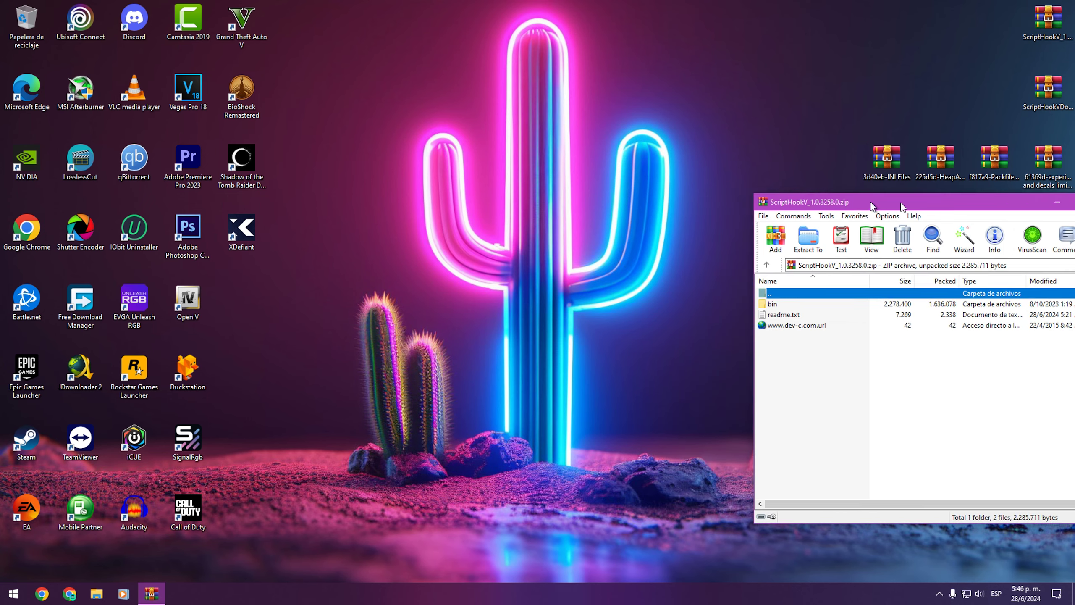
{"action": "key", "text": "super+Right"}
{"action": "left_click", "coordinate": [97, 594]}
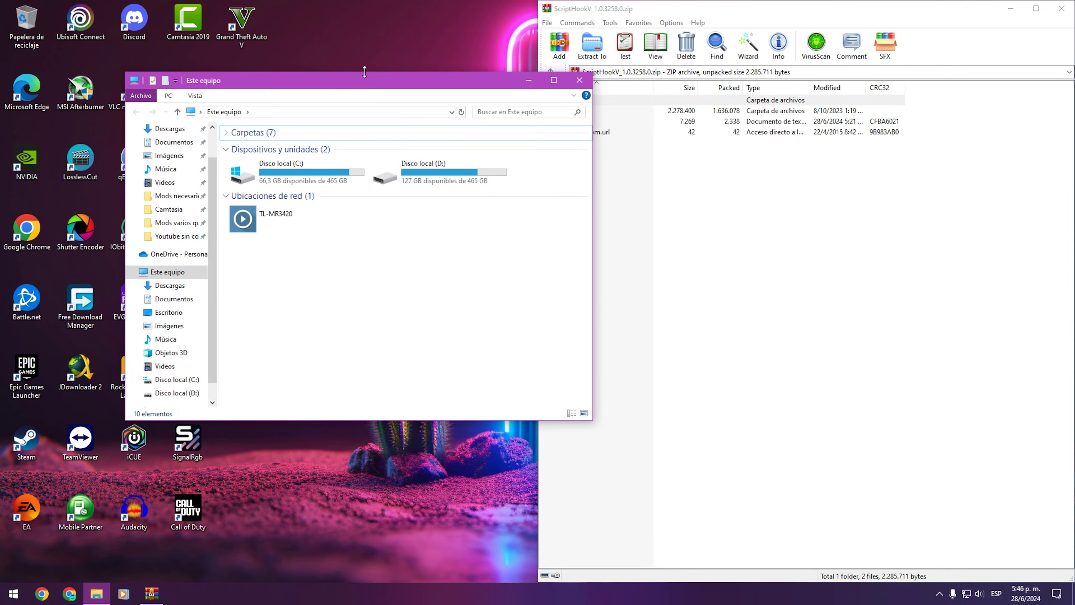
{"action": "key", "text": "super+Left"}
{"action": "double_click", "coordinate": [269, 99]}
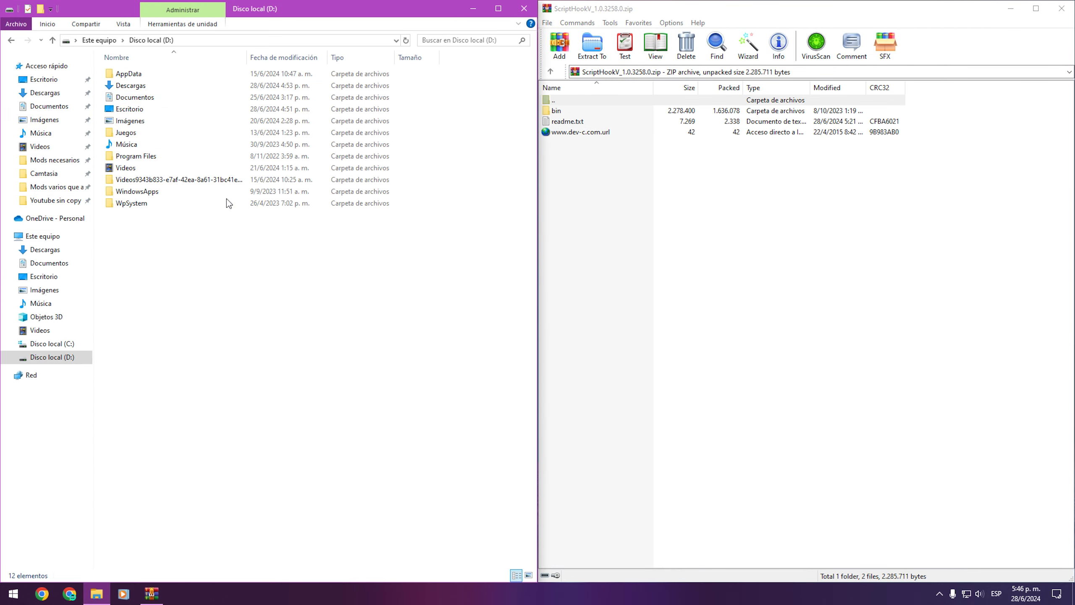
{"action": "double_click", "coordinate": [173, 136]}
{"action": "double_click", "coordinate": [155, 112]}
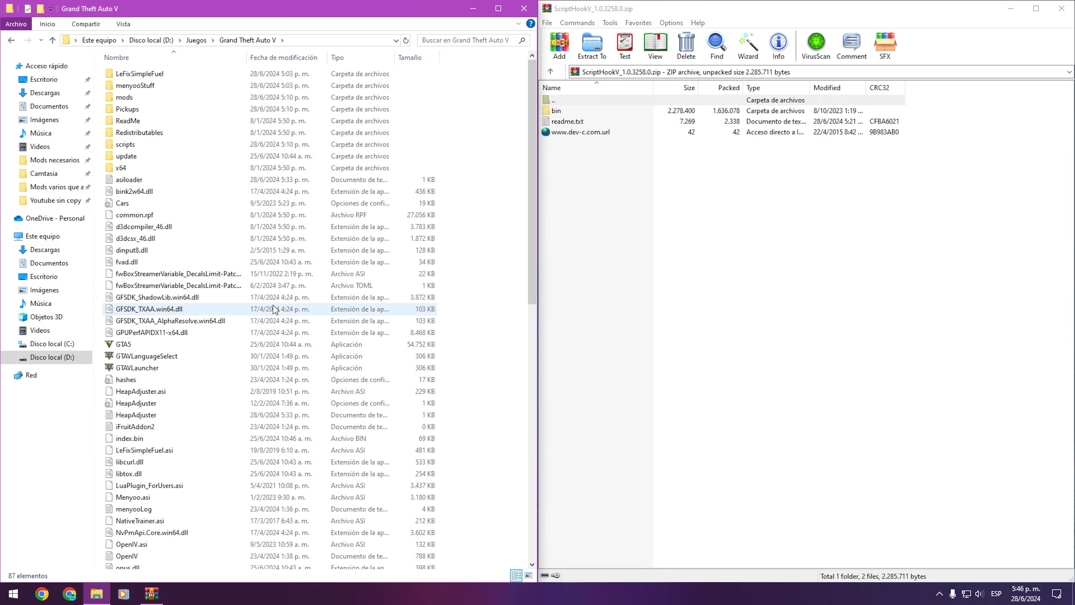
Copy dinput8.dll, NativeTrainer.asi and ScriptHookV.dll from the archive's bin folder into the game folder, replacing existing files, and close the archive.
{"action": "left_click", "coordinate": [581, 108]}
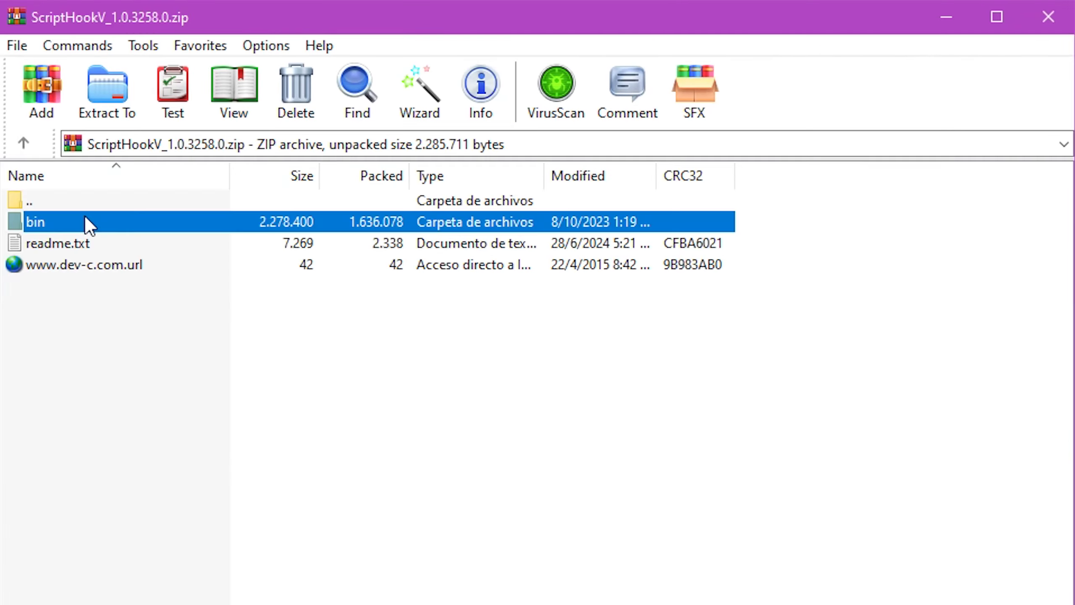
{"action": "double_click", "coordinate": [108, 225]}
{"action": "left_click_drag", "start_coordinate": [156, 324], "coordinate": [0, 360]}
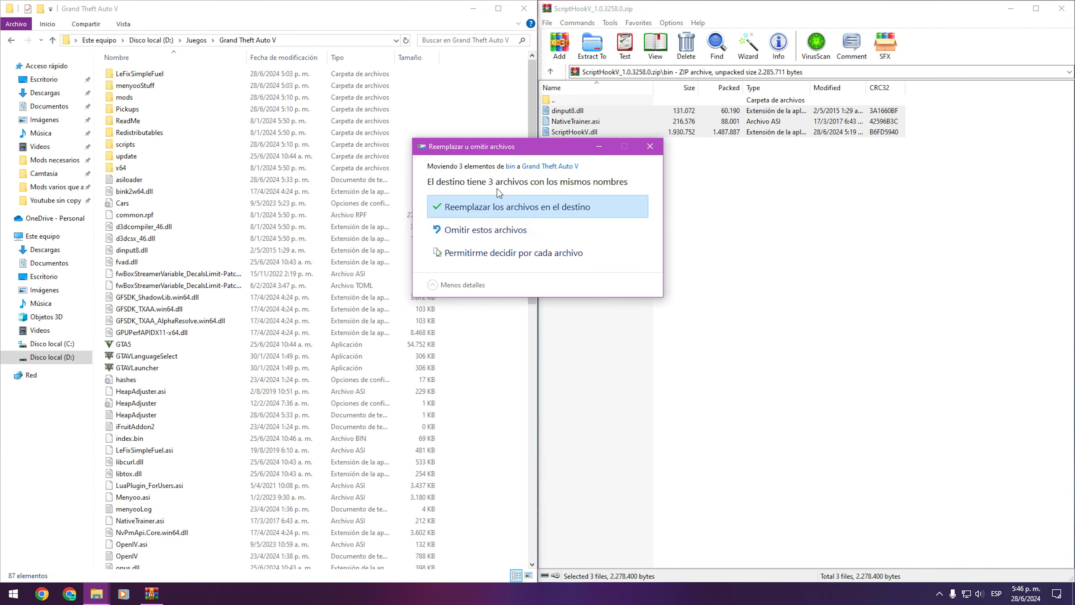
{"action": "left_click", "coordinate": [502, 212]}
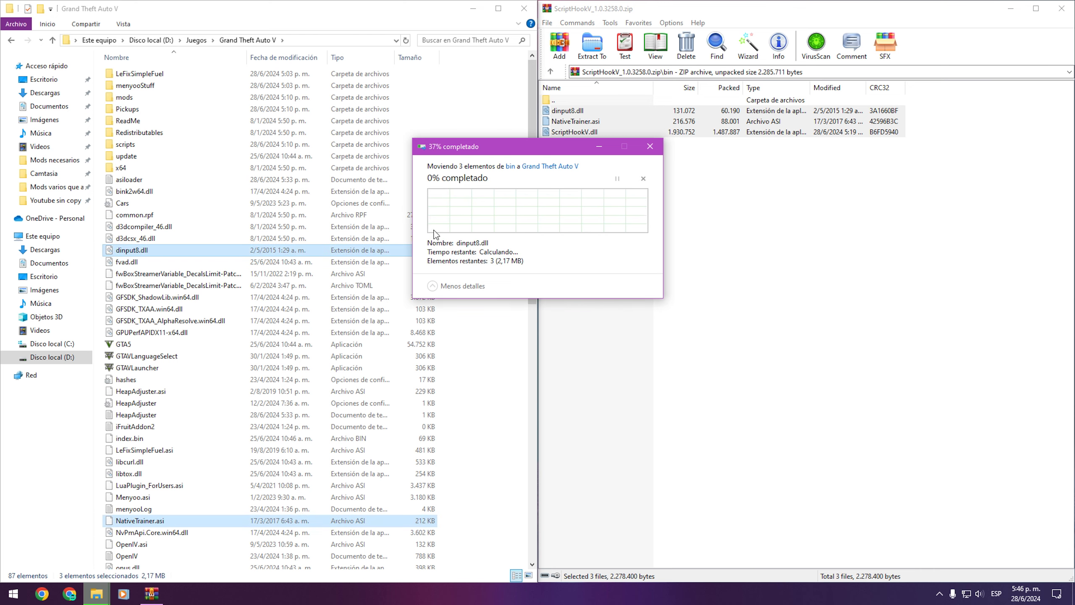
{"action": "left_click", "coordinate": [1054, 14]}
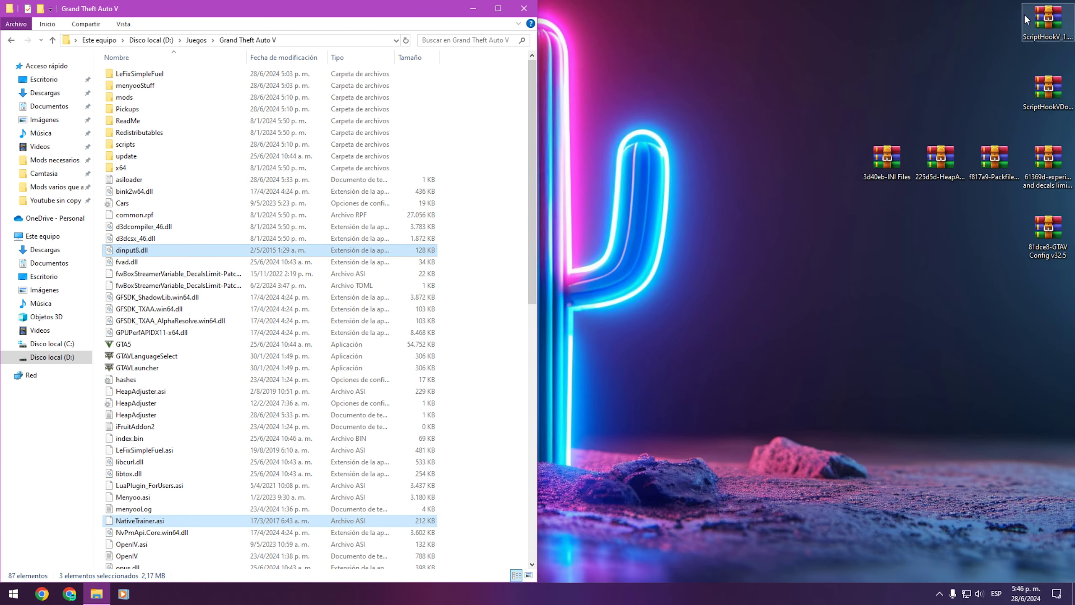
Copy the seven ScriptHookVDotNet files from ScriptHookVDotNet-v3.6.0-nightly.92.zip into the game folder, replacing existing files, and close the archive.
{"action": "double_click", "coordinate": [1048, 91]}
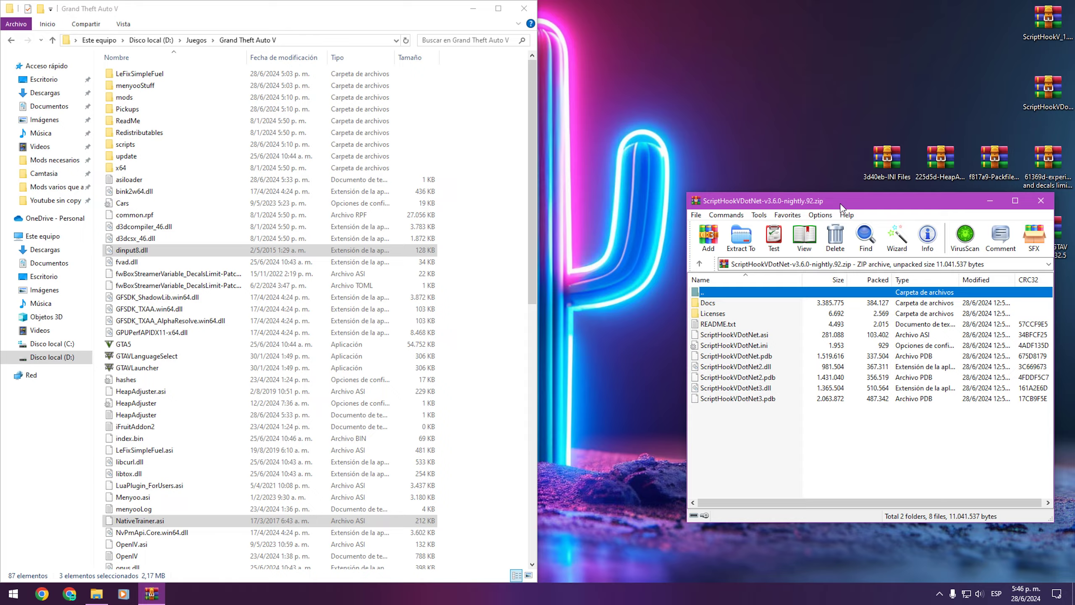
{"action": "double_click", "coordinate": [841, 207]}
{"action": "left_click_drag", "start_coordinate": [195, 470], "coordinate": [480, 265]}
{"action": "left_click", "coordinate": [489, 208]}
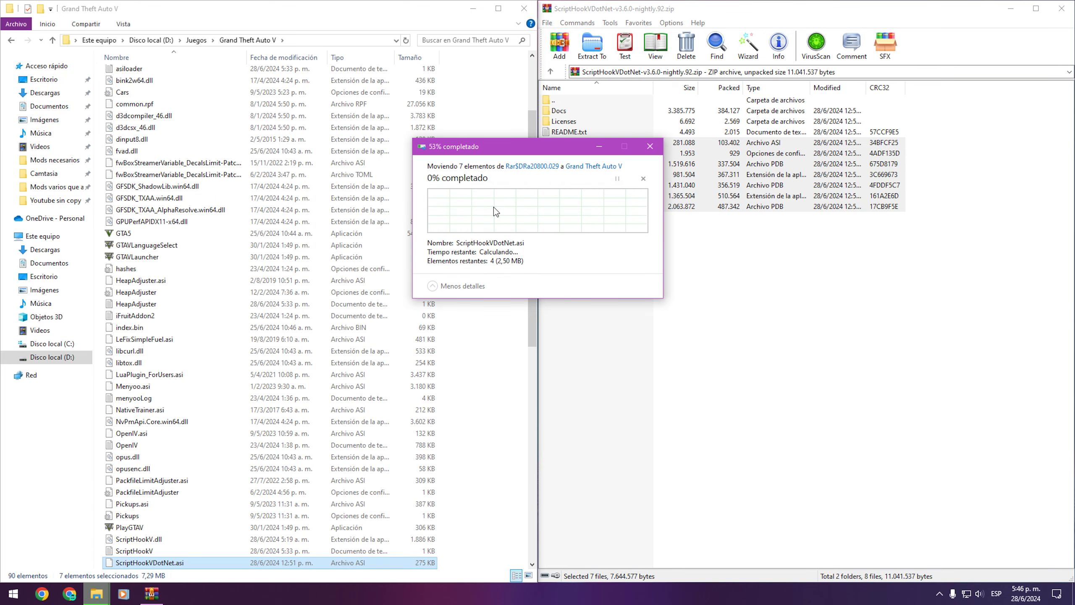
{"action": "left_click", "coordinate": [1071, 7]}
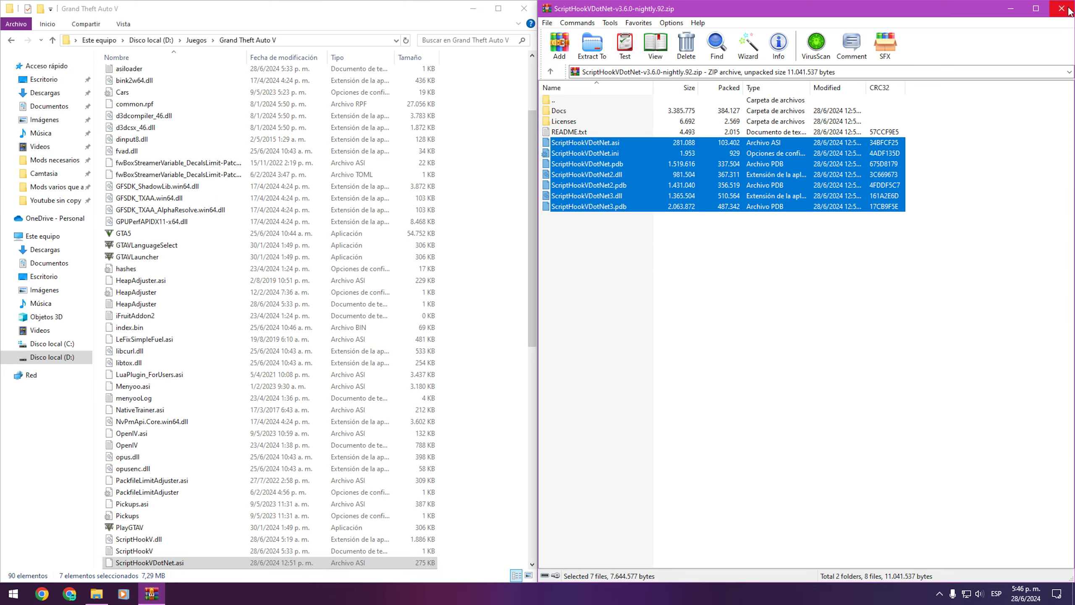
Copy the fwBoxStreamerVariable TOML, HeapAdjuster.ini and PackfileLimitAdjuster.ini from 3d40eb-INI Files.rar into the game folder, replacing existing files, and close the archive.
{"action": "double_click", "coordinate": [886, 163]}
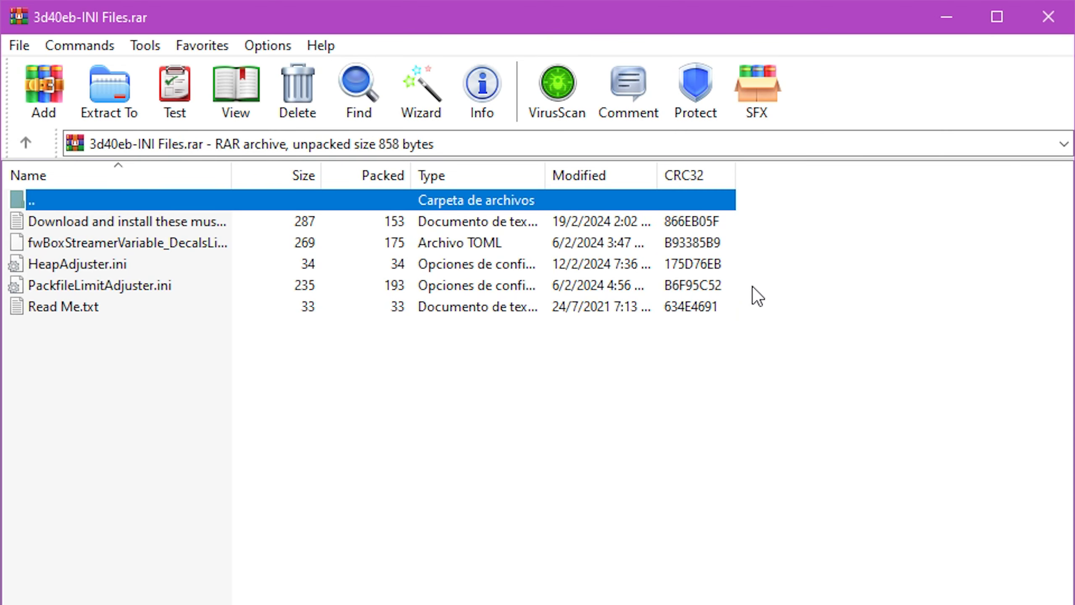
{"action": "left_click_drag", "start_coordinate": [758, 296], "coordinate": [330, 266]}
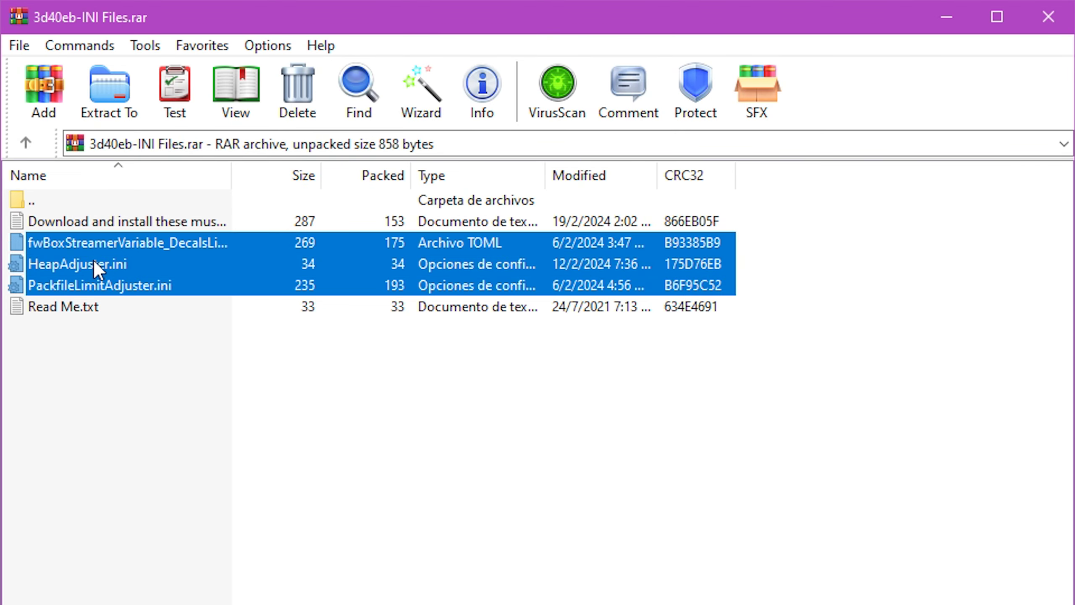
{"action": "left_click_drag", "start_coordinate": [80, 266], "coordinate": [474, 255]}
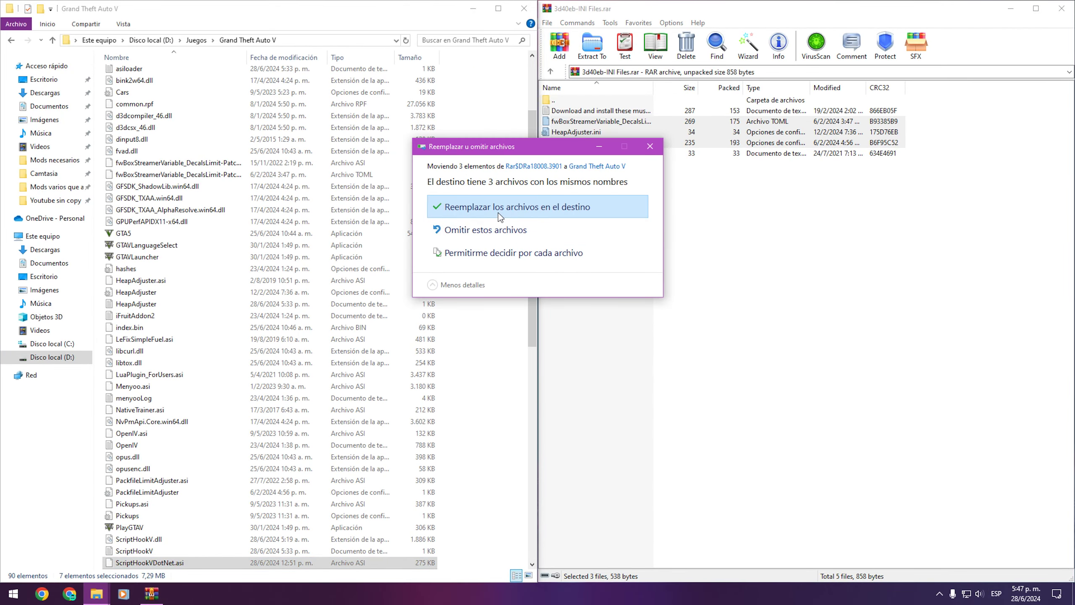
{"action": "left_click", "coordinate": [500, 215]}
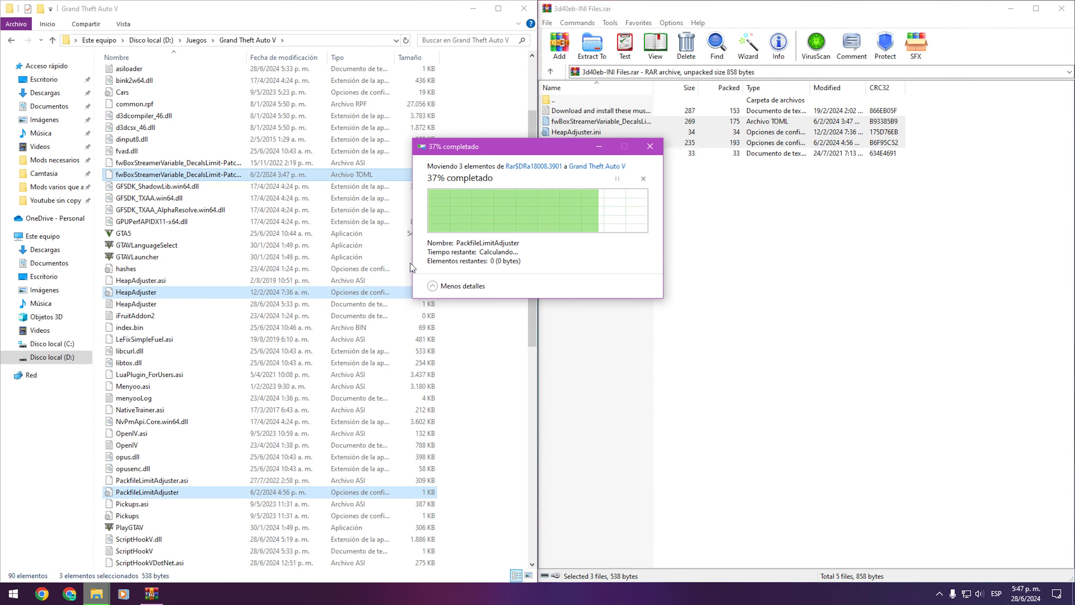
{"action": "left_click", "coordinate": [1062, 8]}
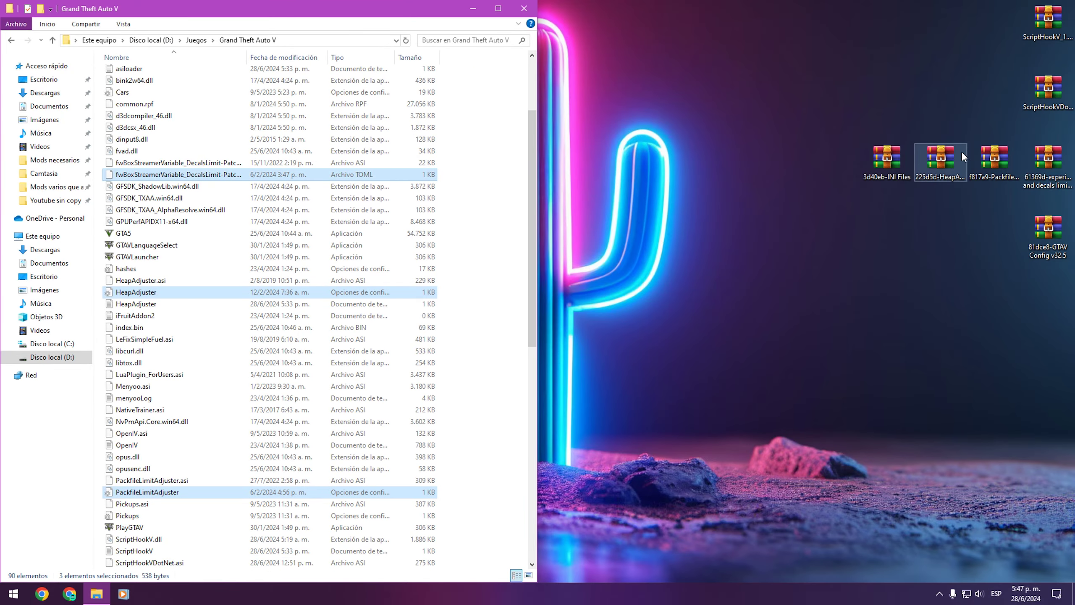
Copy HeapAdjuster.asi from 225d5d-HeapAdjuster-ini.zip into the Grand Theft Auto V folder, replacing the existing file, and close the archive.
{"action": "double_click", "coordinate": [940, 161]}
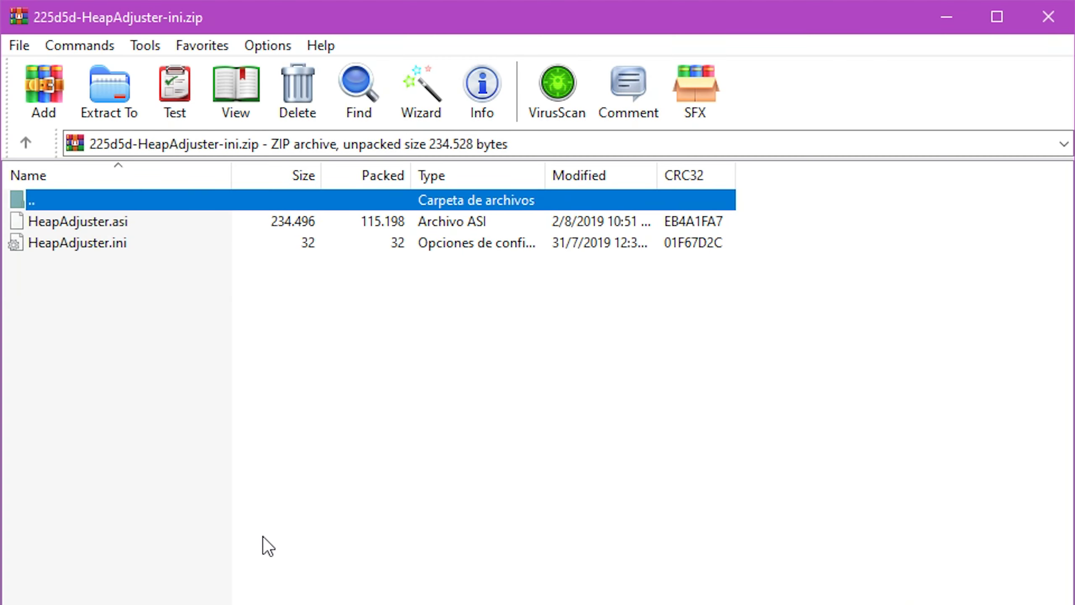
{"action": "left_click", "coordinate": [716, 302]}
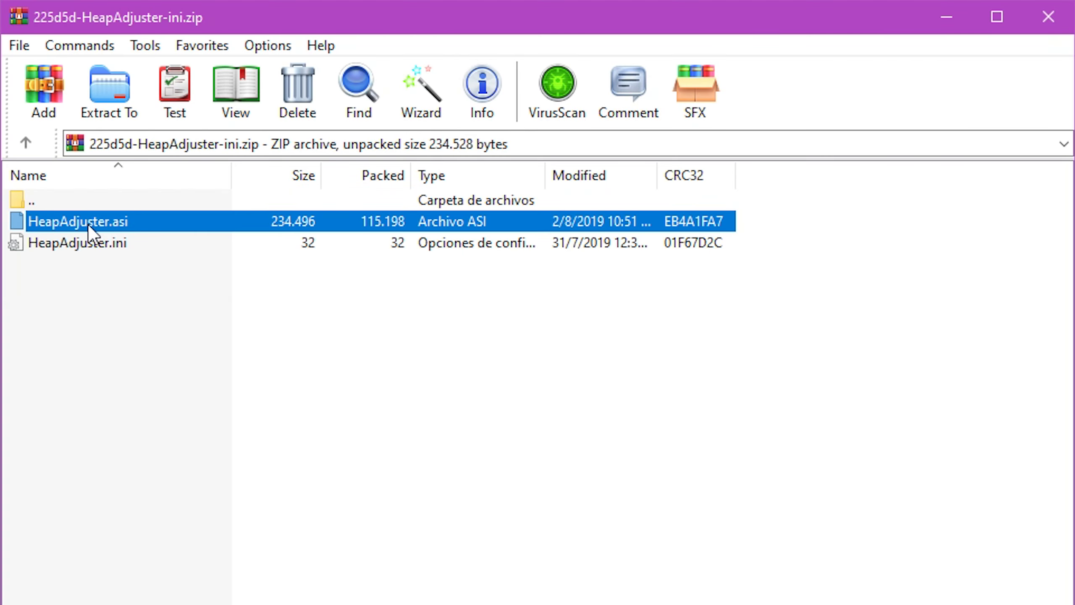
{"action": "left_click_drag", "start_coordinate": [87, 224], "coordinate": [494, 257]}
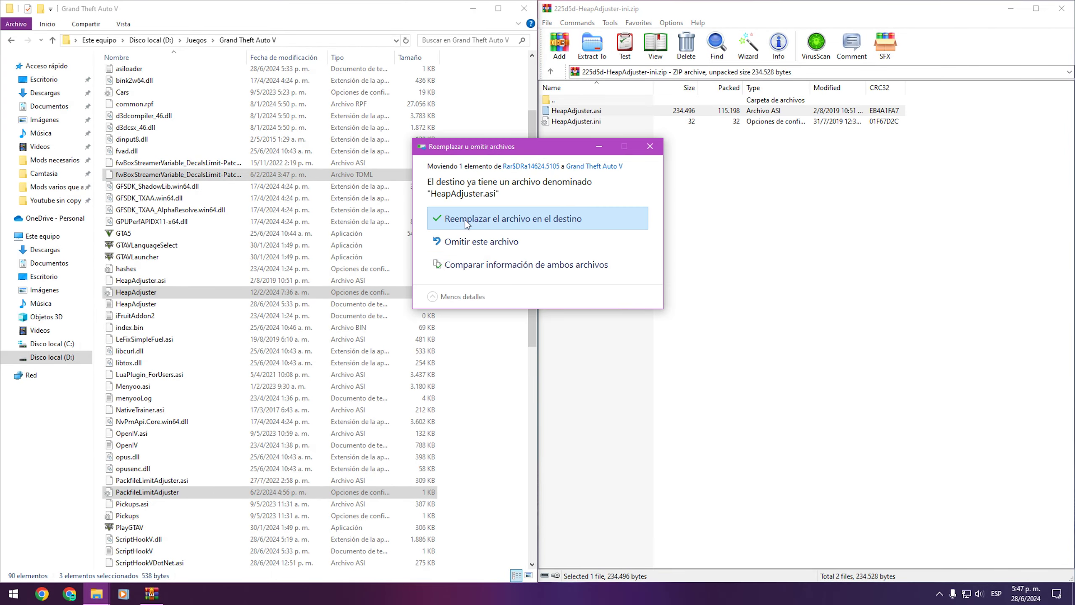
{"action": "left_click", "coordinate": [467, 223]}
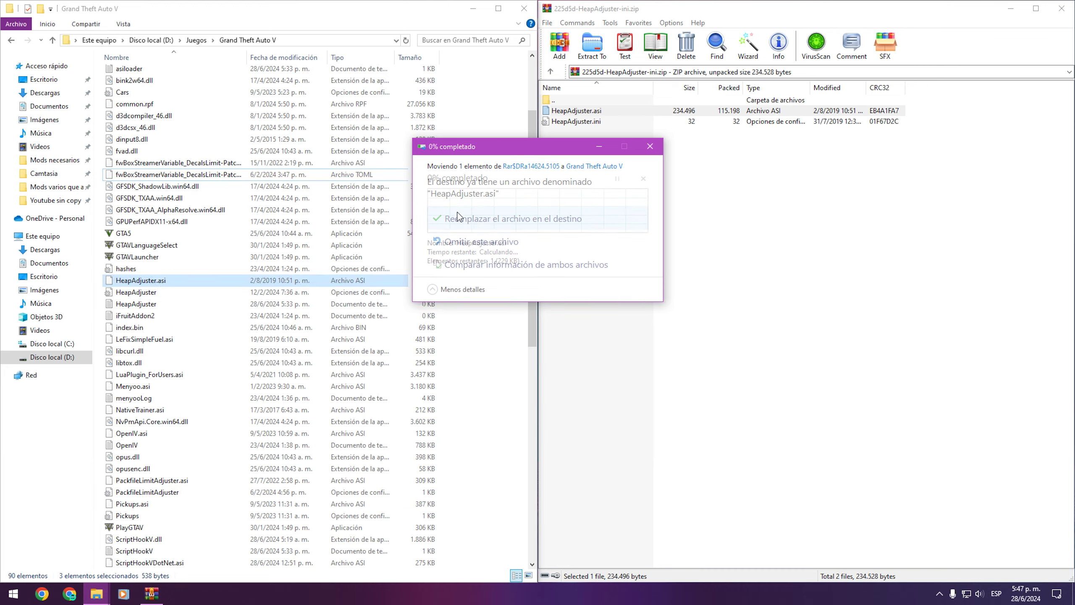
{"action": "left_click", "coordinate": [1062, 8]}
Copy PackfileLimitAdjuster.asi from f817a9-PackfileLimitAdjuster.zip into the game folder, replacing the existing file, and close the archive.
{"action": "double_click", "coordinate": [994, 161]}
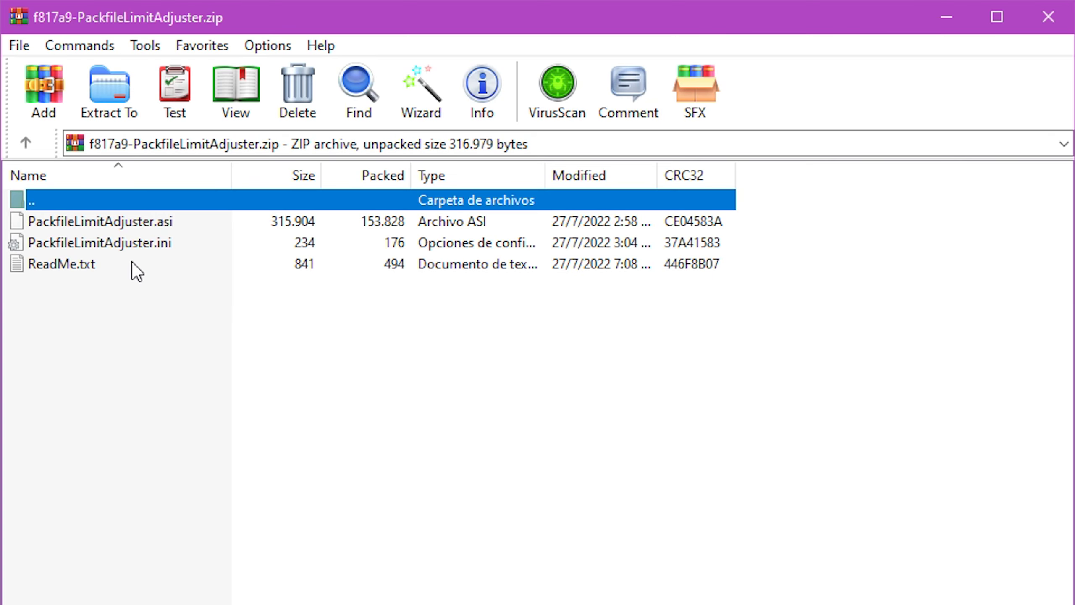
{"action": "left_click", "coordinate": [97, 229]}
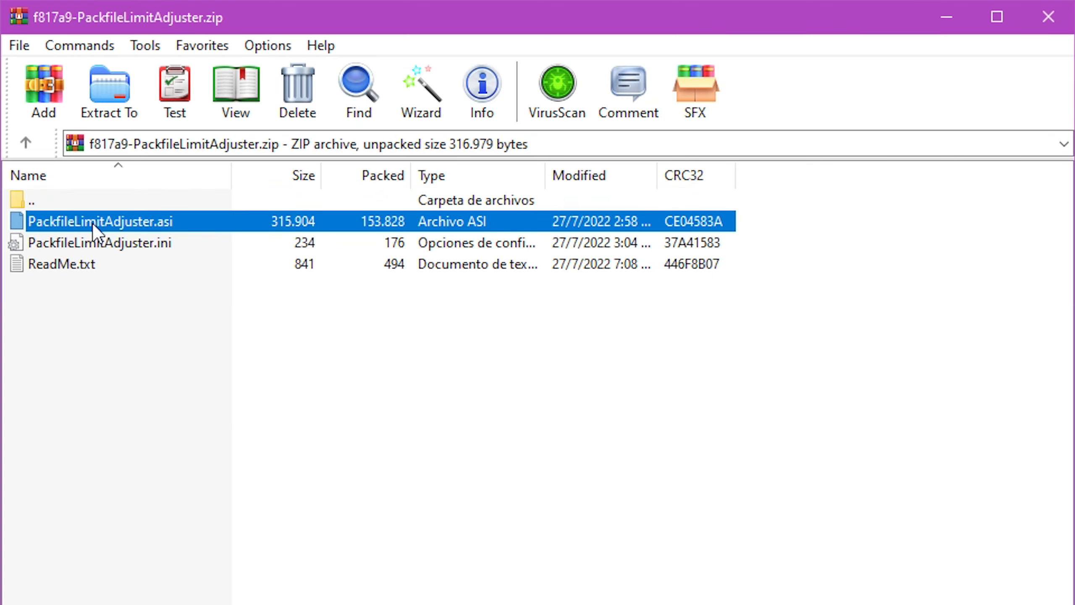
{"action": "left_click_drag", "start_coordinate": [90, 221], "coordinate": [496, 245]}
{"action": "left_click", "coordinate": [486, 216]}
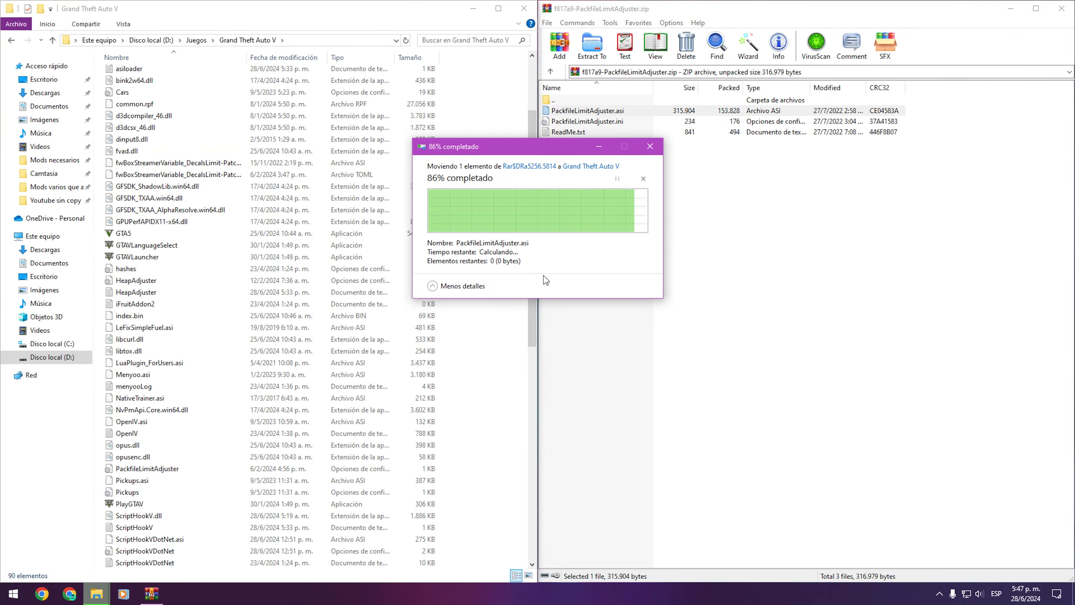
{"action": "left_click", "coordinate": [1062, 9]}
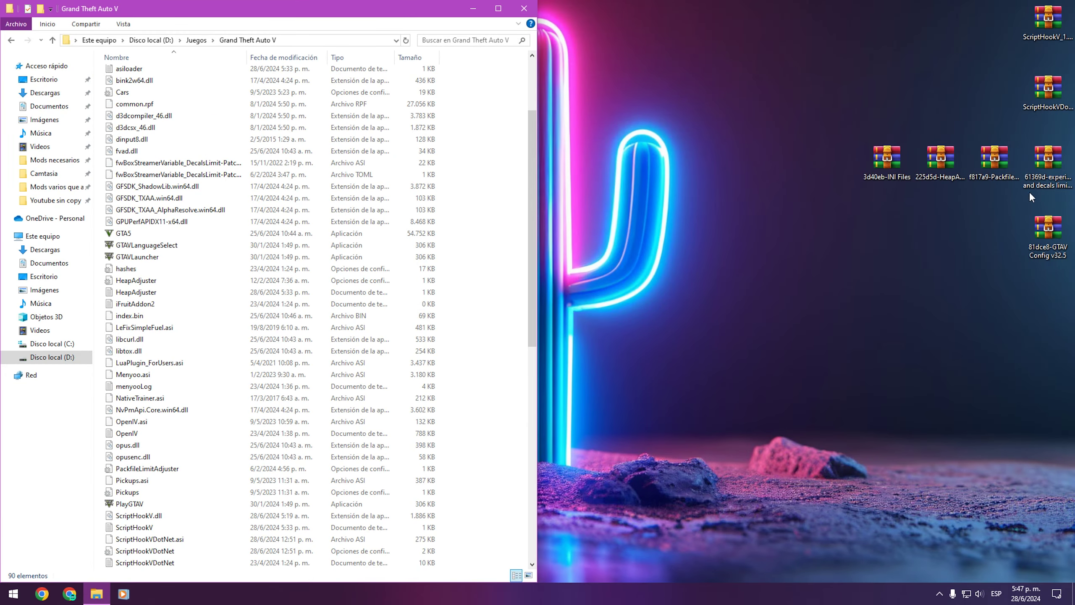
Copy fwBoxStreamerVariable_DecalsLimit-Patch.asi from the 61369d fwBoxStreamerVariable and decals limit Patch.7z into the game folder, replacing the existing file, and close the archive.
{"action": "left_click", "coordinate": [1049, 172]}
{"action": "double_click", "coordinate": [1049, 171]}
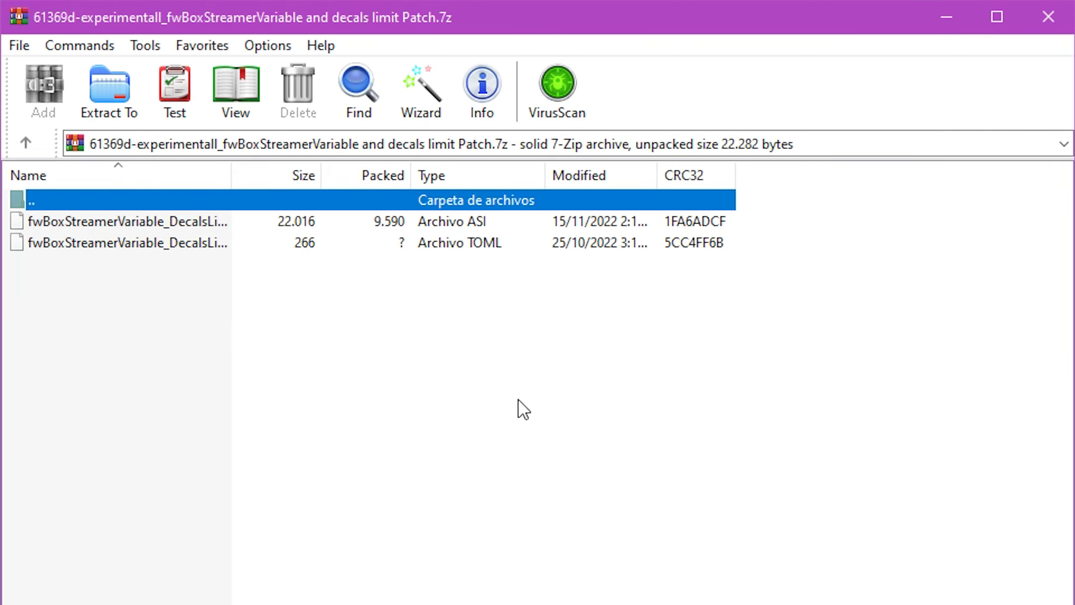
{"action": "left_click", "coordinate": [713, 283]}
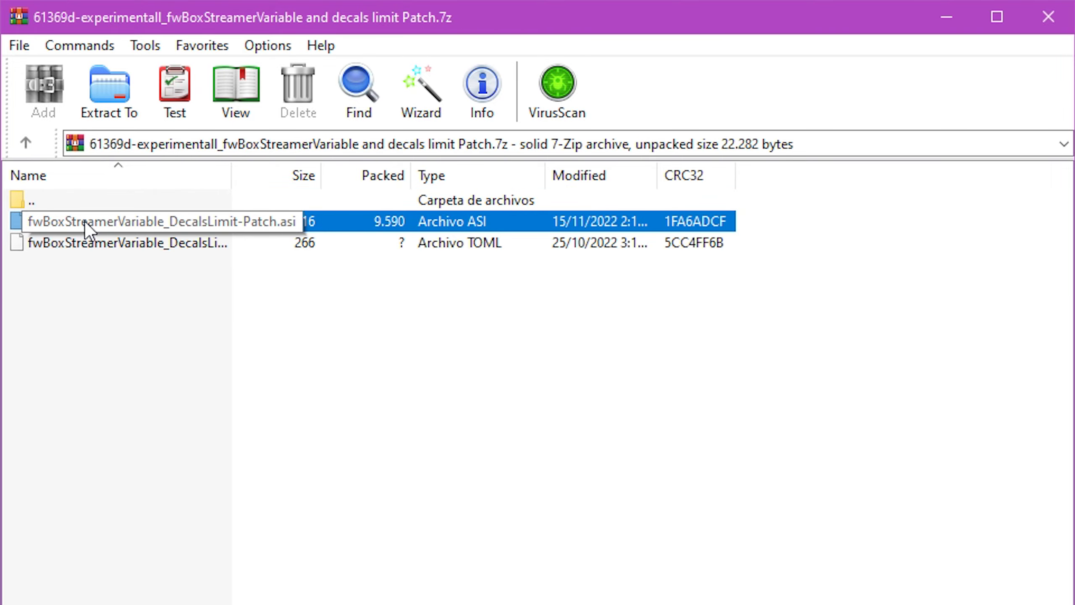
{"action": "left_click_drag", "start_coordinate": [91, 221], "coordinate": [470, 262]}
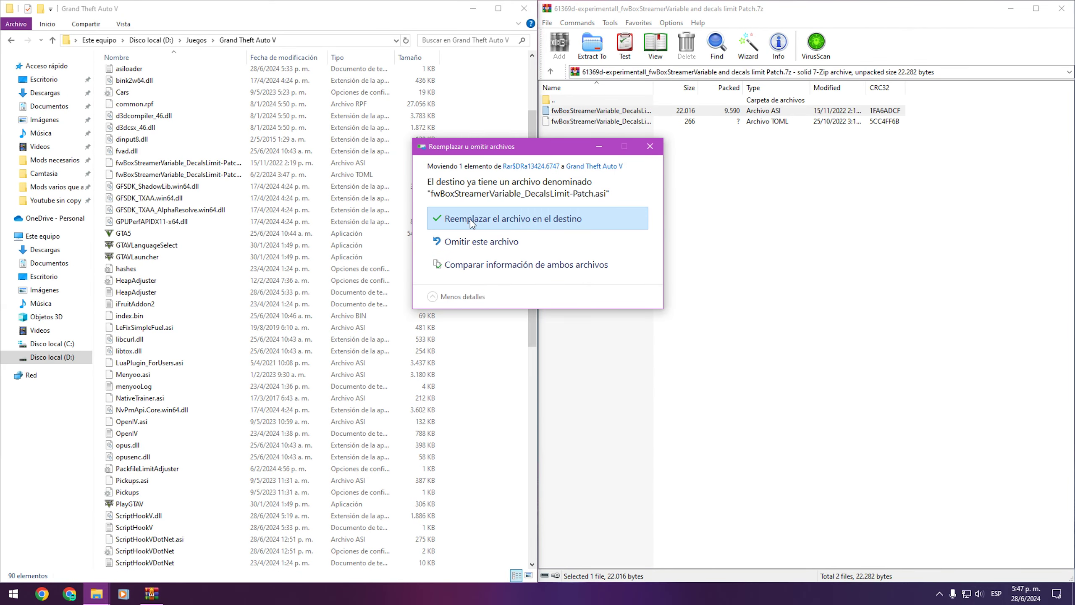
{"action": "left_click", "coordinate": [475, 220]}
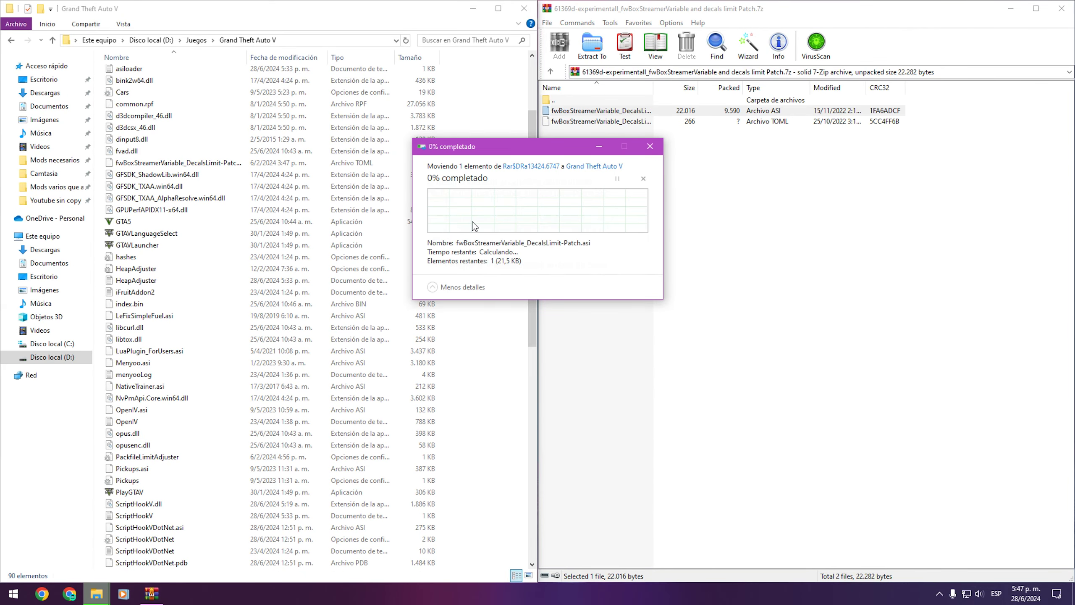
{"action": "left_click", "coordinate": [1062, 9]}
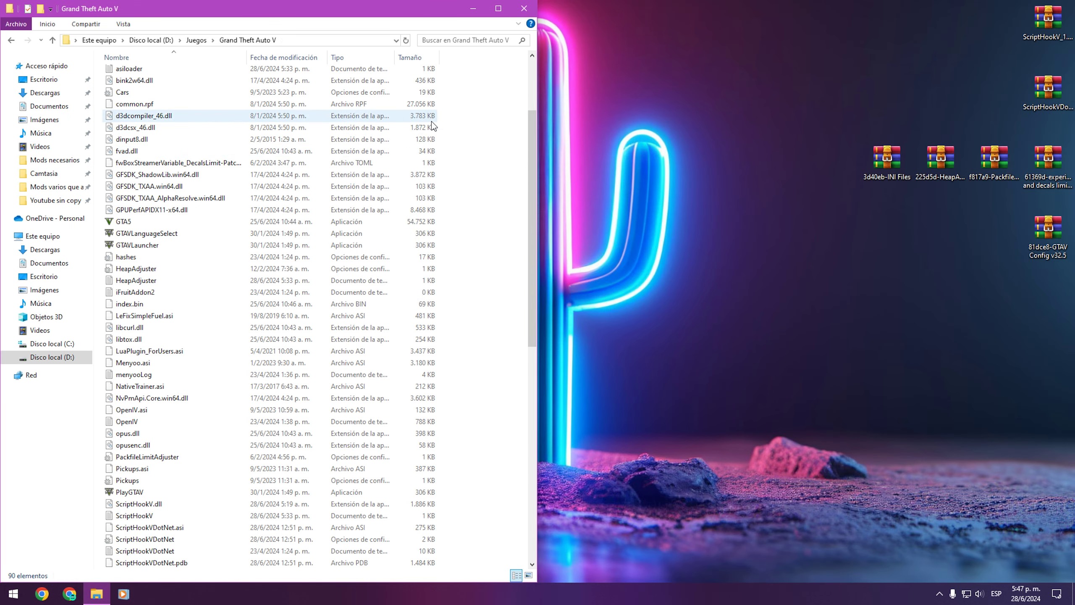
Close the game folder, open Grand Theft Auto V for Windows in OpenIV docked to half the screen, and enable edit mode.
{"action": "left_click", "coordinate": [523, 9]}
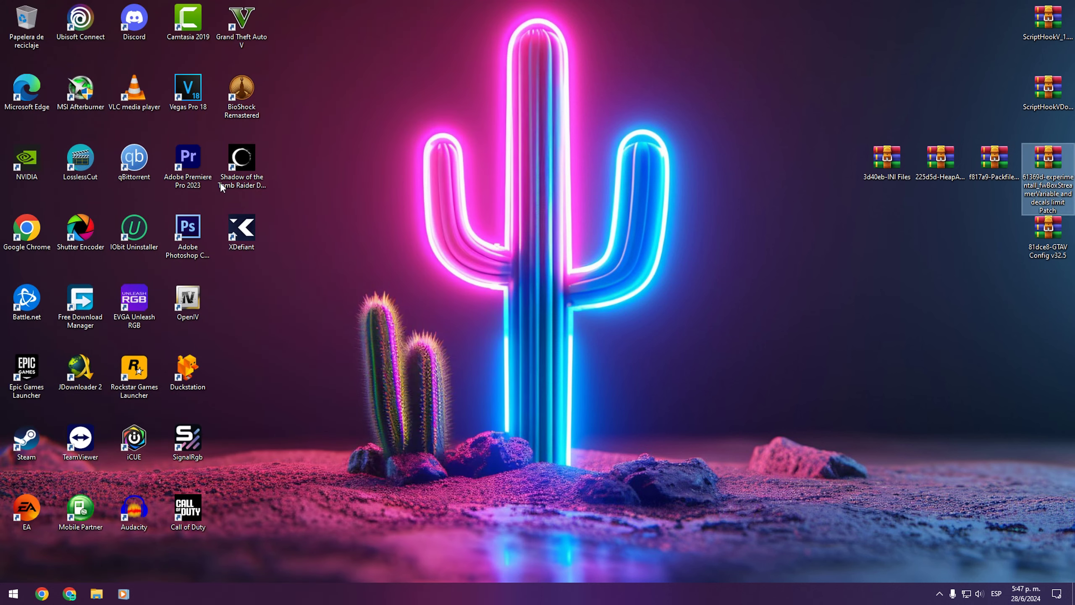
{"action": "left_click", "coordinate": [186, 305]}
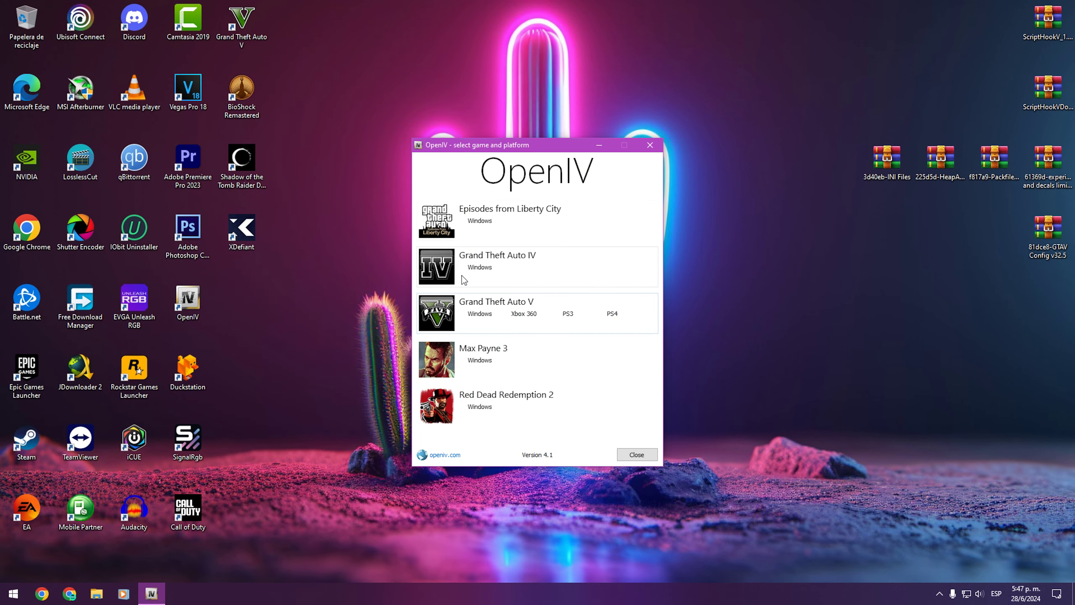
{"action": "left_click", "coordinate": [481, 314]}
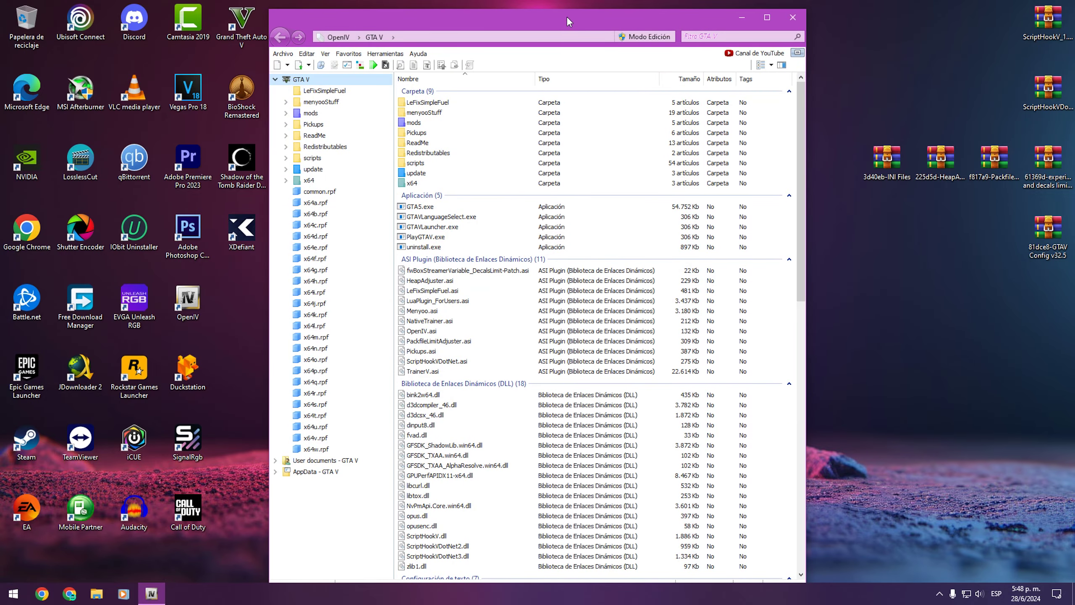
{"action": "left_click_drag", "start_coordinate": [556, 48], "coordinate": [301, 14]}
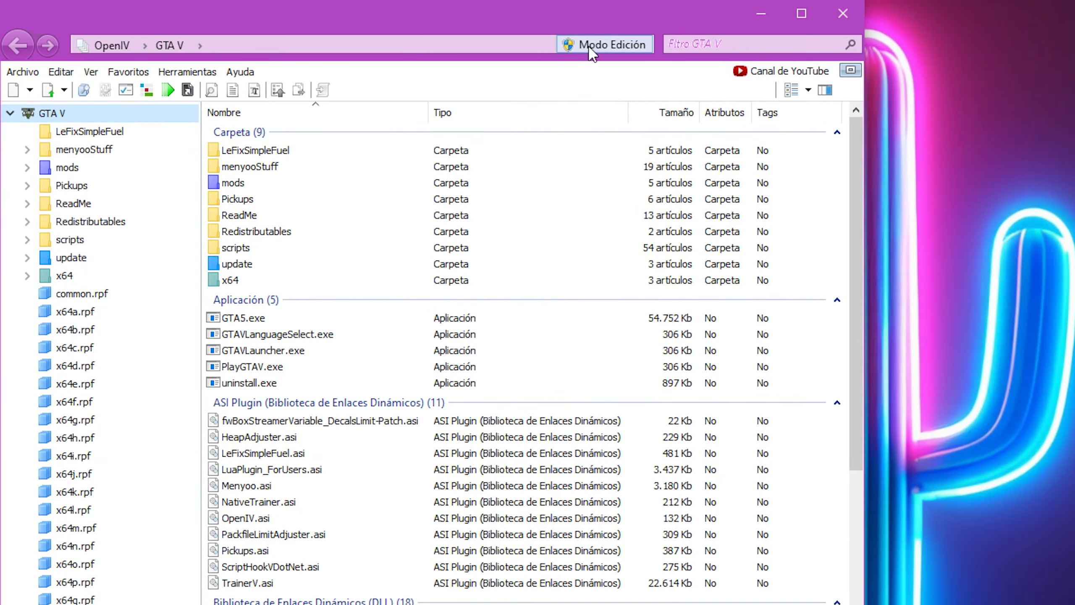
{"action": "left_click", "coordinate": [592, 46]}
{"action": "left_click", "coordinate": [894, 536]}
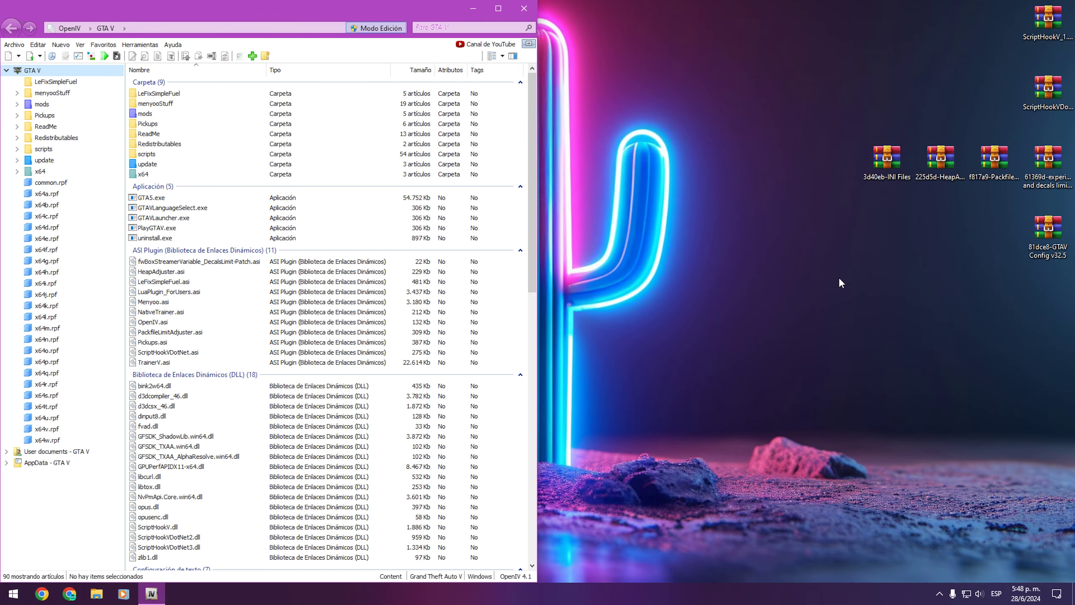
Open 81dce8-GTAV Config v32.5.rar and select gameconfig.xml in Gta Config v32.5\Configs\1,5x traffic 1,5x peds.
{"action": "left_click", "coordinate": [1053, 245]}
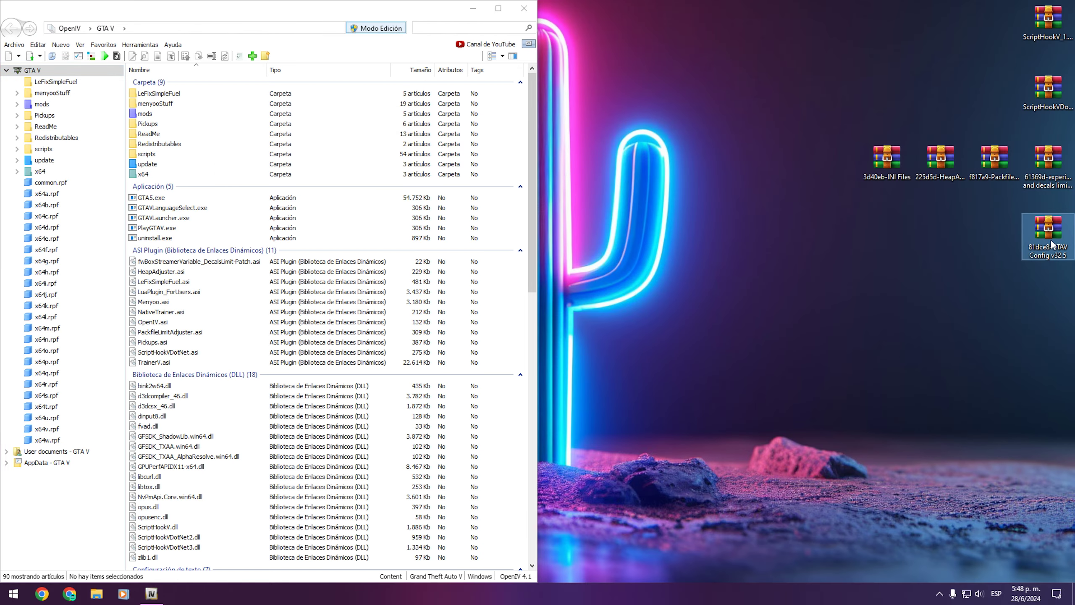
{"action": "double_click", "coordinate": [1052, 231]}
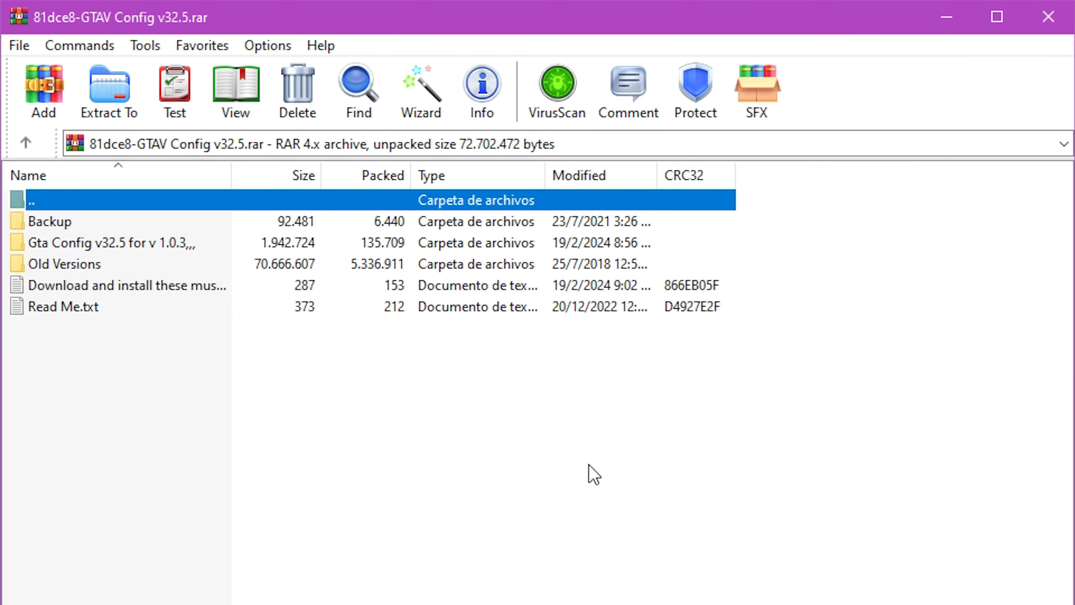
{"action": "left_click", "coordinate": [119, 250]}
{"action": "double_click", "coordinate": [99, 247]}
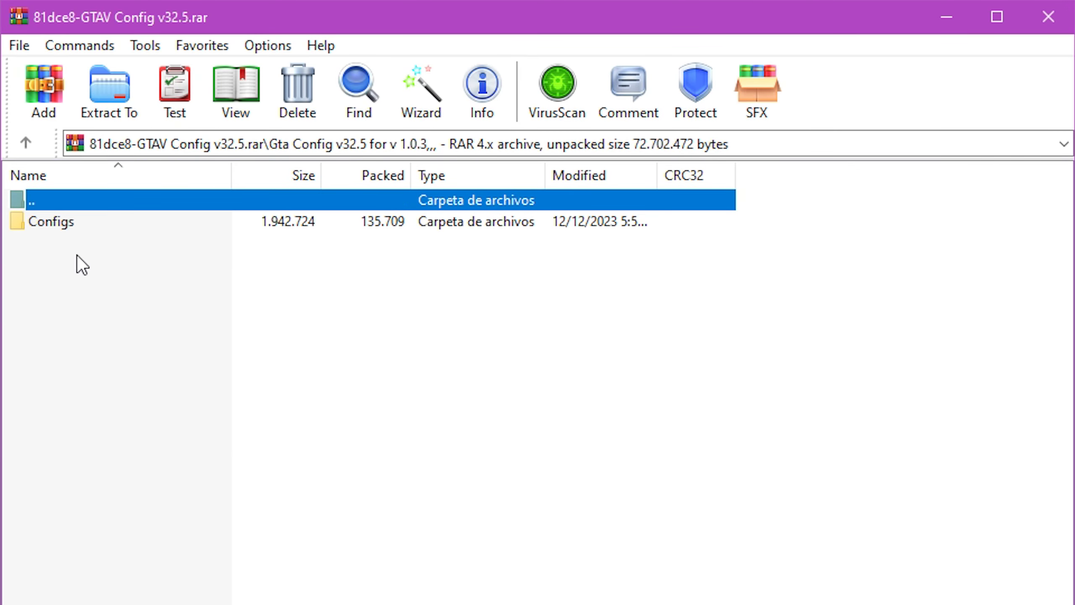
{"action": "double_click", "coordinate": [98, 229]}
{"action": "left_click", "coordinate": [100, 330]}
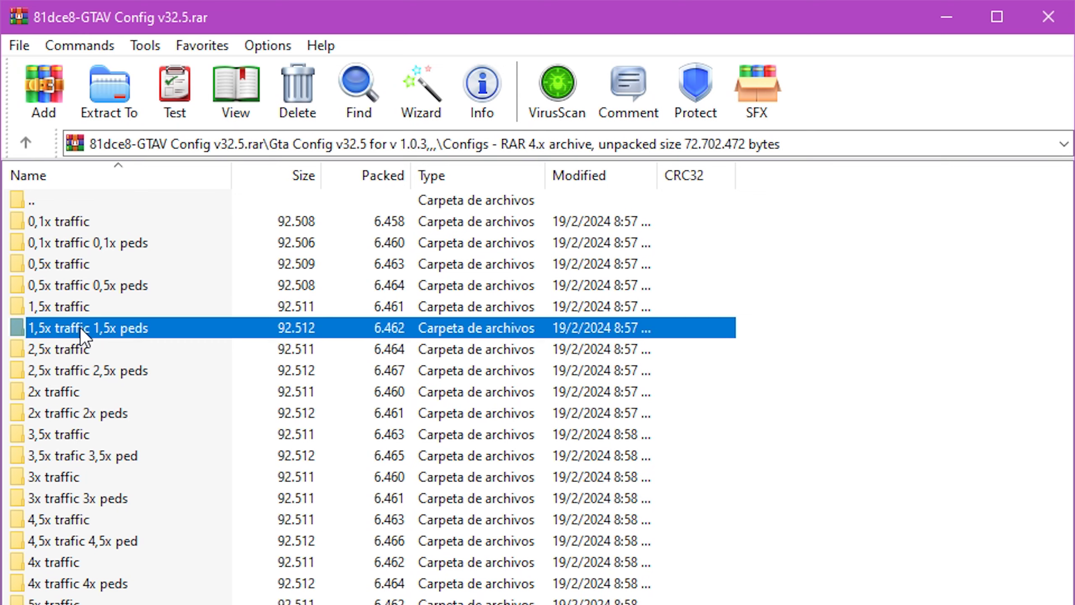
{"action": "double_click", "coordinate": [84, 334]}
{"action": "left_click", "coordinate": [137, 229]}
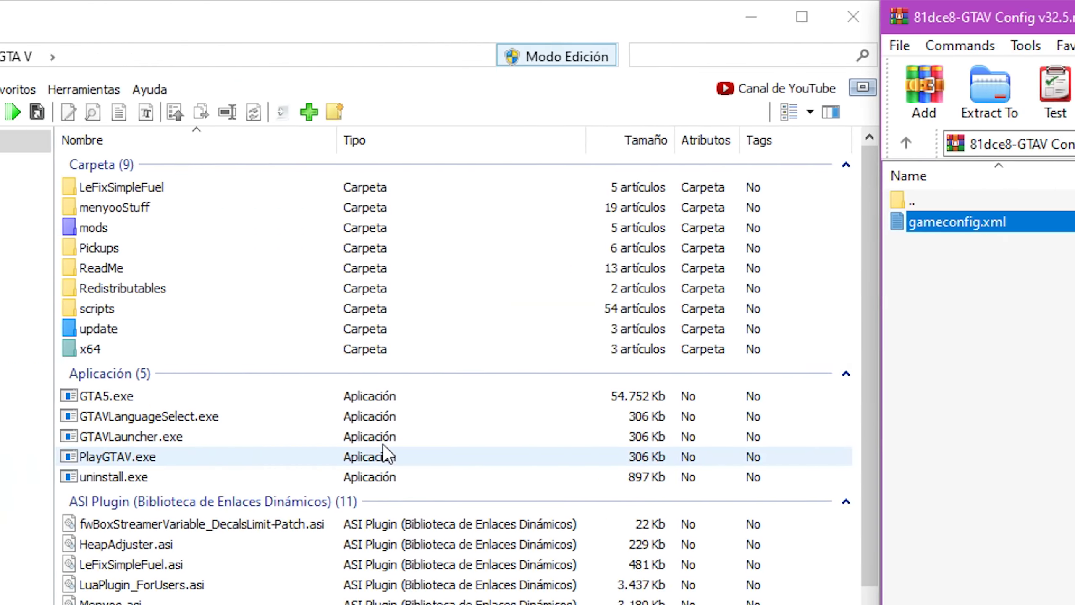
In OpenIV, show the update folder's update.rpf in the mods folder and open its common\data folder.
{"action": "left_click", "coordinate": [297, 329]}
{"action": "double_click", "coordinate": [322, 331]}
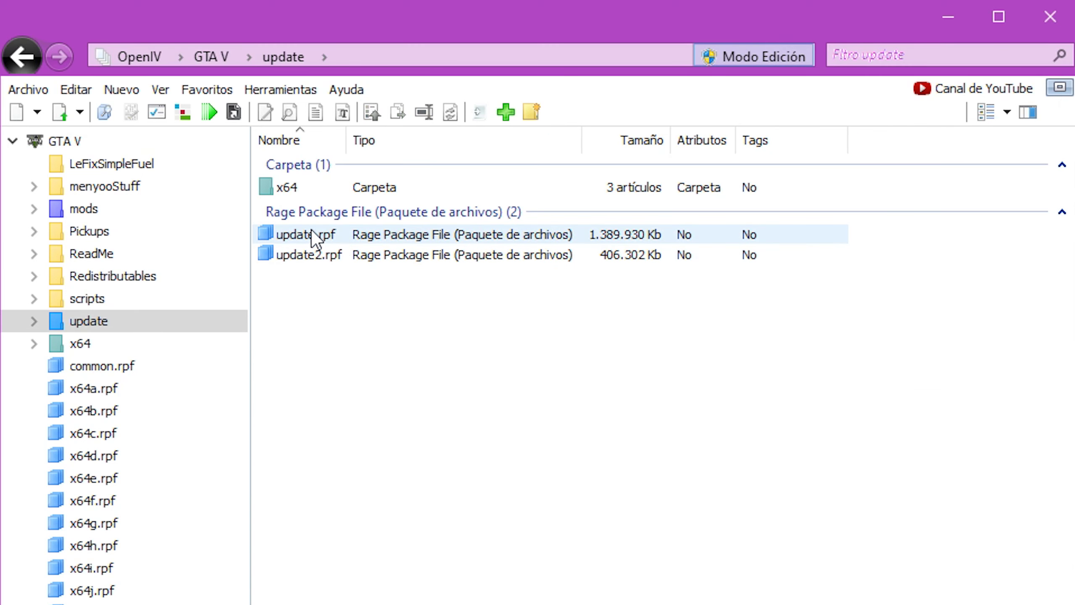
{"action": "left_click", "coordinate": [331, 235]}
{"action": "right_click", "coordinate": [327, 237]}
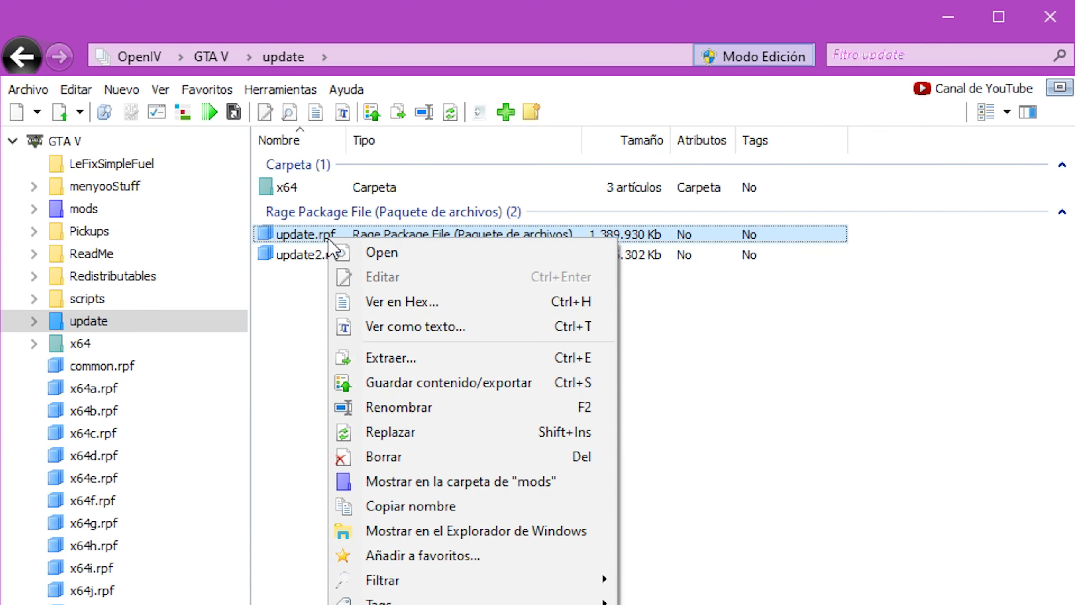
{"action": "left_click", "coordinate": [360, 484]}
{"action": "double_click", "coordinate": [302, 188]}
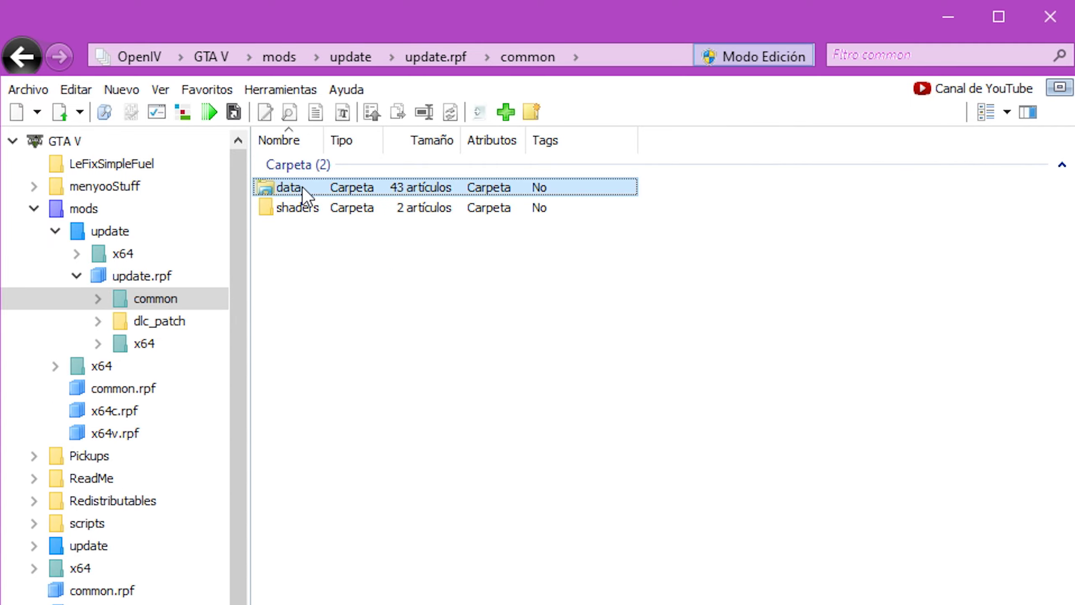
{"action": "double_click", "coordinate": [303, 187]}
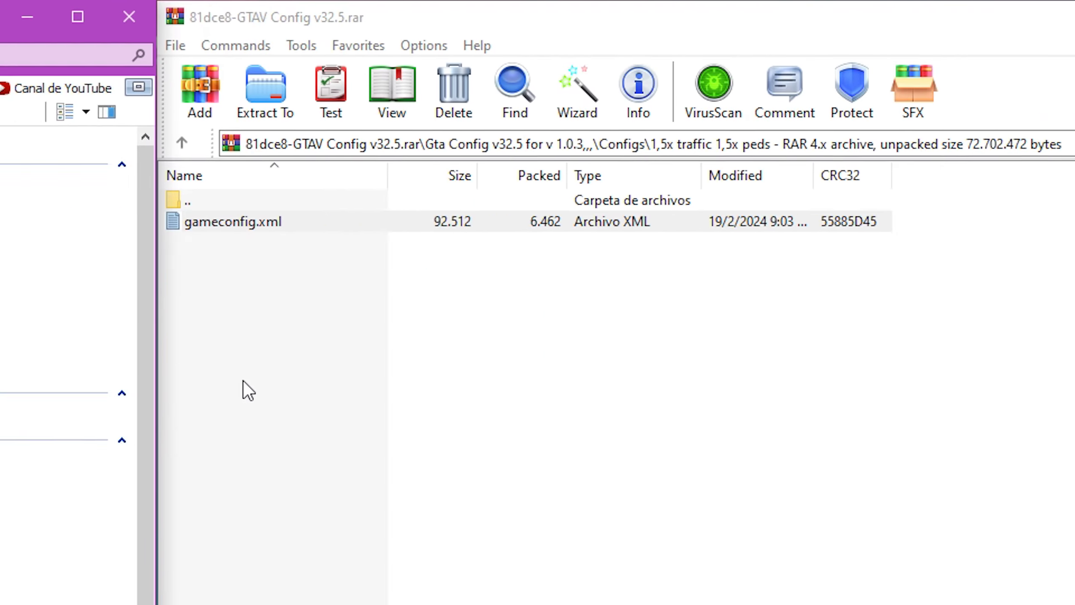
Add gameconfig.xml from the archive to mods\update\update.rpf\common\data, replacing the existing one, and close the archive.
{"action": "left_click_drag", "start_coordinate": [125, 226], "coordinate": [215, 453]}
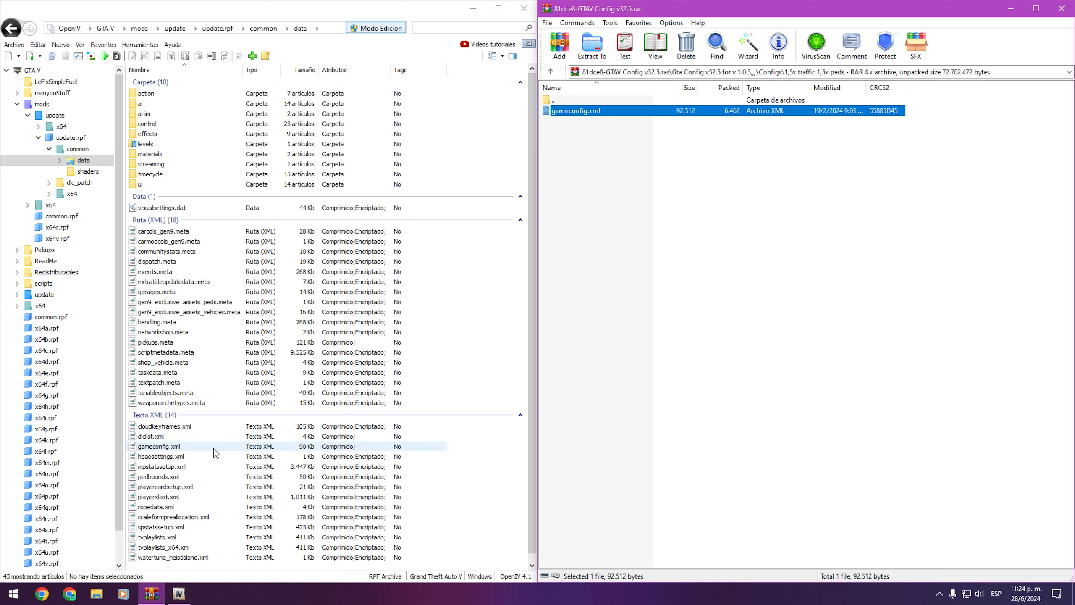
{"action": "left_click_drag", "start_coordinate": [215, 453], "coordinate": [211, 448]}
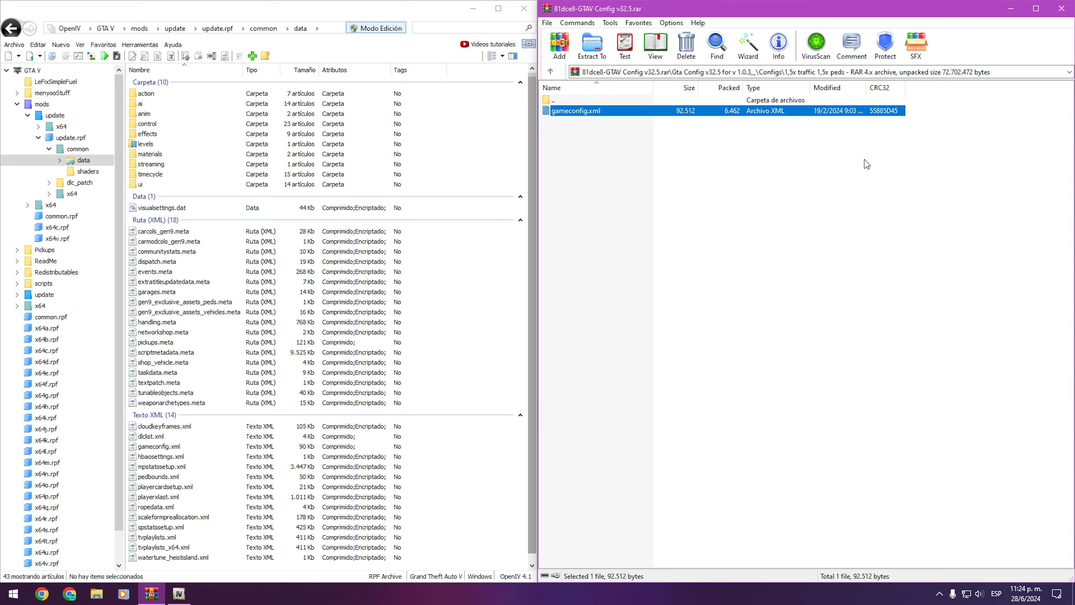
{"action": "left_click", "coordinate": [1061, 9]}
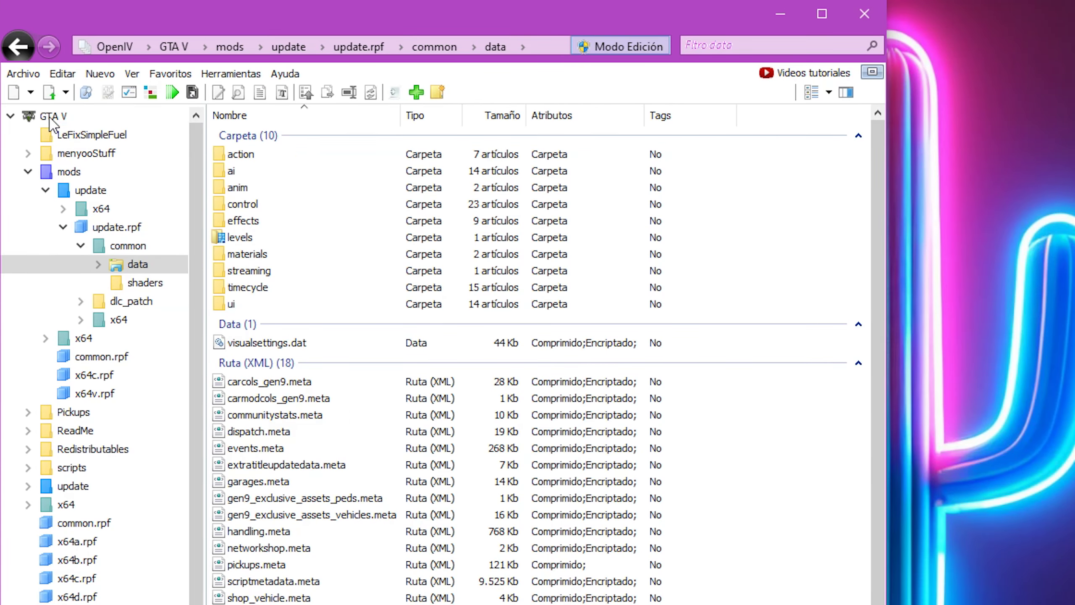
Extract dlclist.xml from the original update\update.rpf\common\data folder, outside mods, to the desktop.
{"action": "left_click", "coordinate": [33, 70]}
{"action": "double_click", "coordinate": [271, 273]}
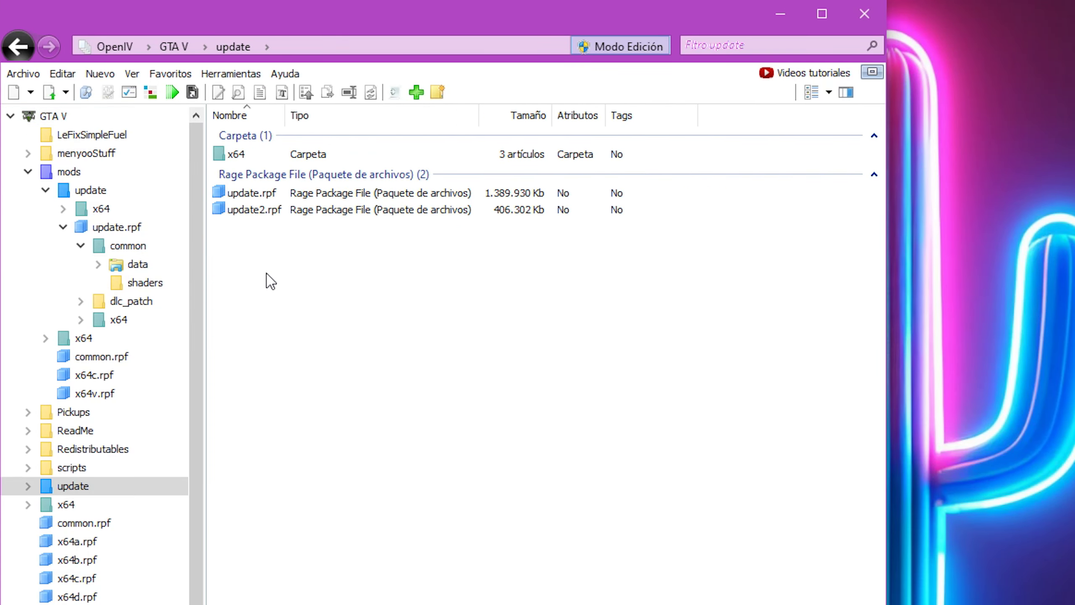
{"action": "left_click", "coordinate": [265, 196]}
{"action": "double_click", "coordinate": [266, 196]}
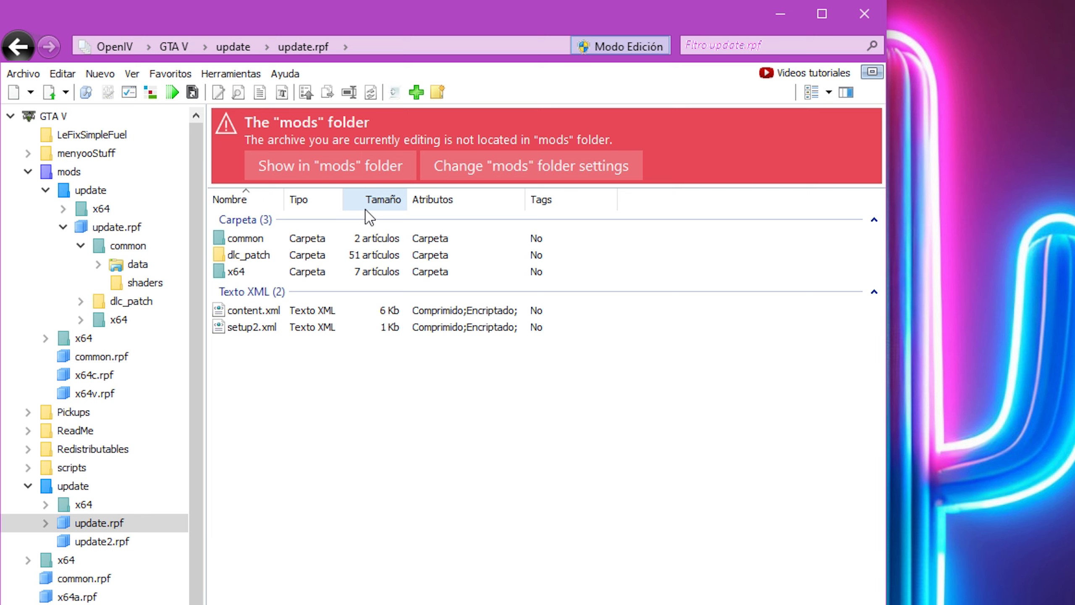
{"action": "double_click", "coordinate": [256, 240]}
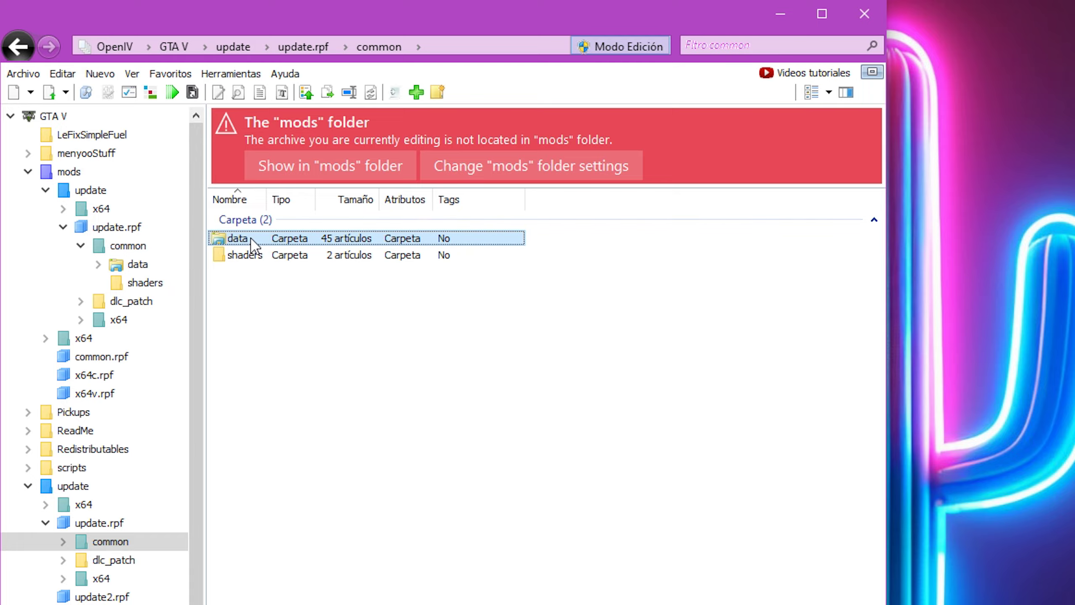
{"action": "double_click", "coordinate": [245, 238]}
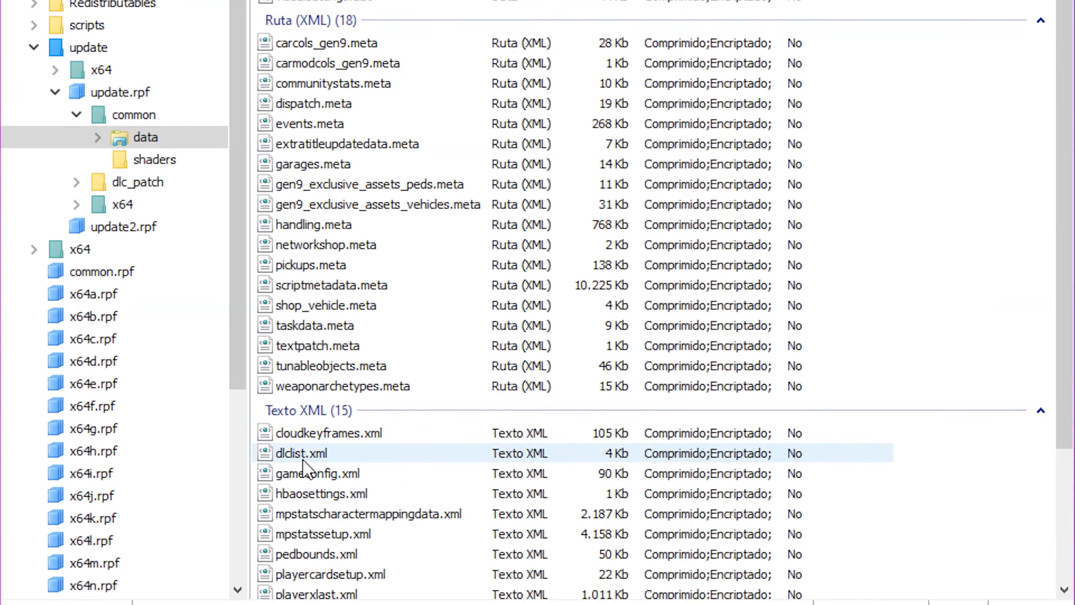
{"action": "left_click", "coordinate": [298, 455]}
{"action": "left_click_drag", "start_coordinate": [298, 452], "coordinate": [682, 231]}
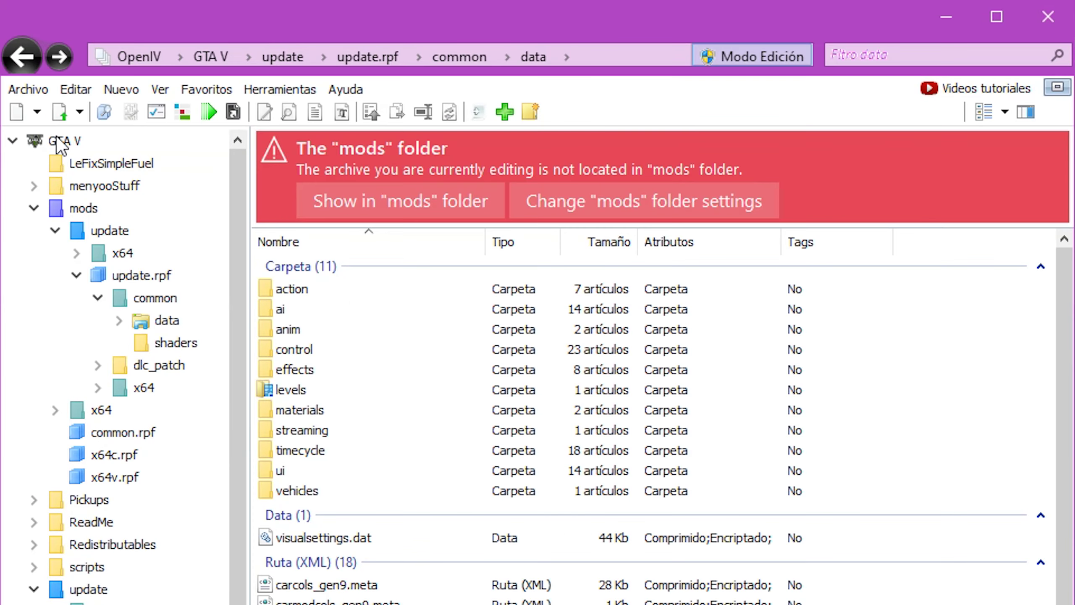
Show the original update folder's update.rpf in the mods folder and open its common\data folder.
{"action": "left_click", "coordinate": [29, 70]}
{"action": "double_click", "coordinate": [314, 332]}
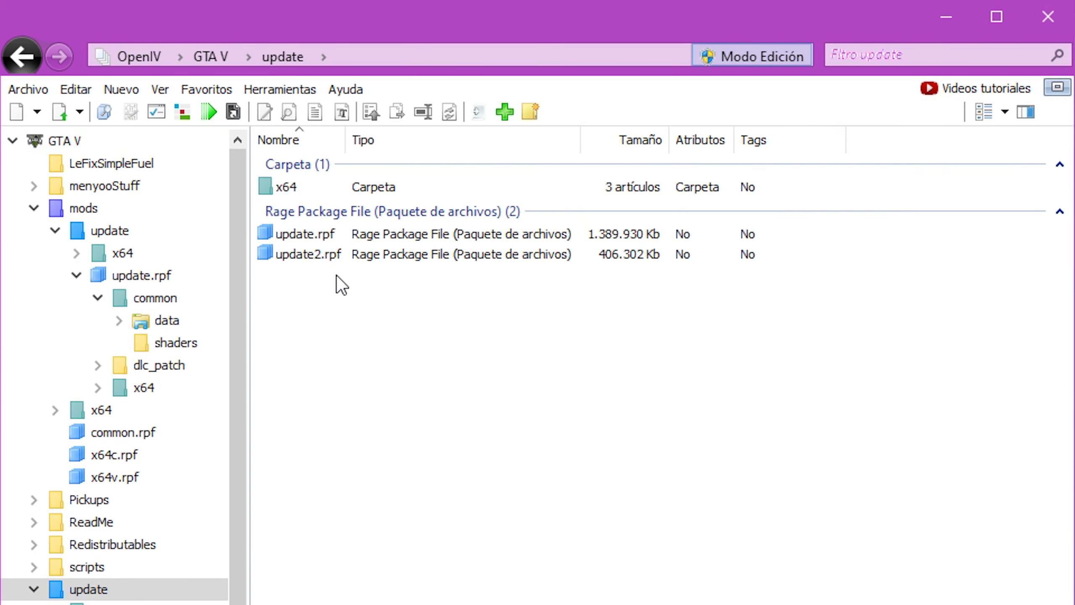
{"action": "left_click", "coordinate": [287, 234]}
{"action": "right_click", "coordinate": [301, 234]}
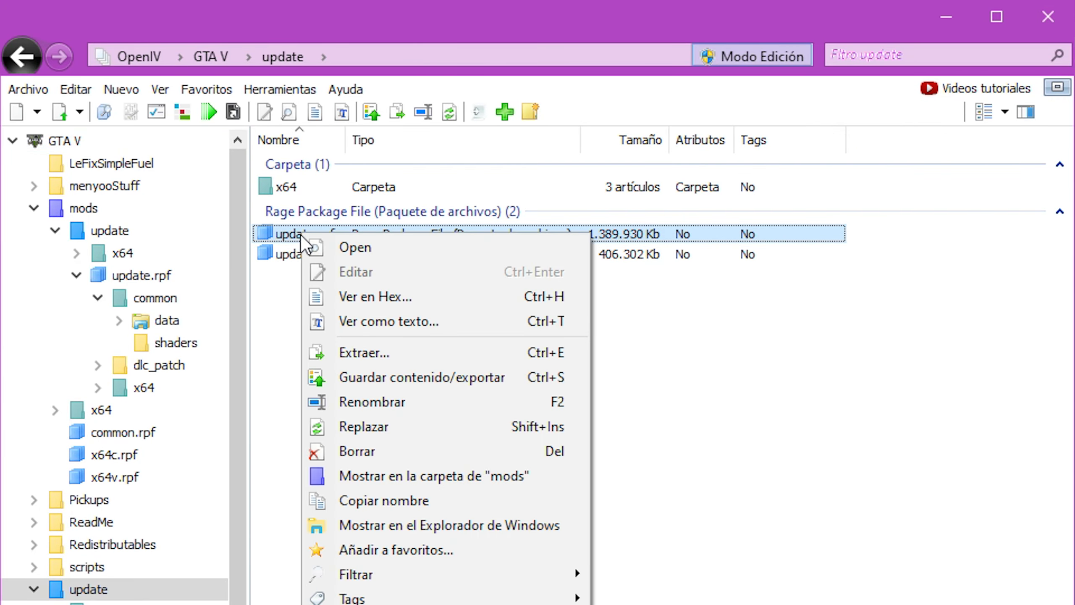
{"action": "left_click", "coordinate": [339, 475]}
{"action": "double_click", "coordinate": [297, 188]}
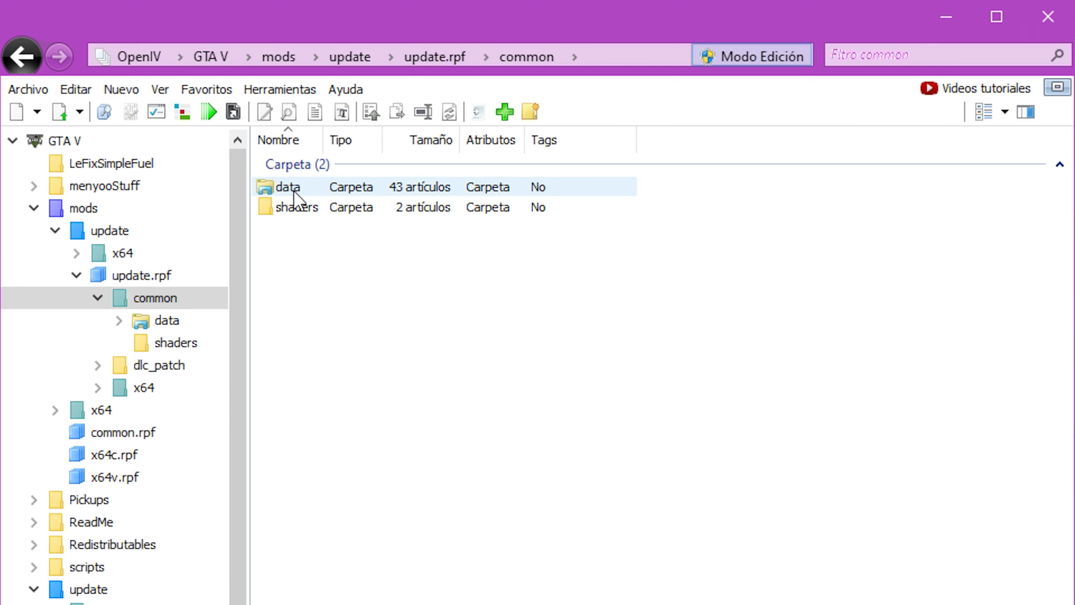
{"action": "double_click", "coordinate": [294, 189]}
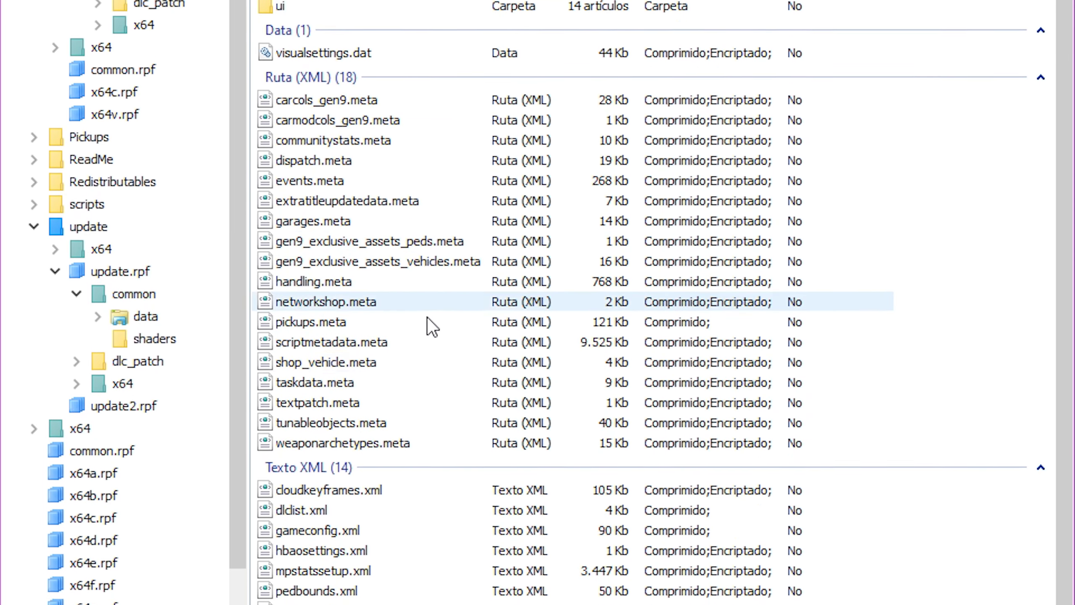
Open dlclist.xml in mods\update\update.rpf\common\data for editing in the text editor.
{"action": "left_click", "coordinate": [298, 494]}
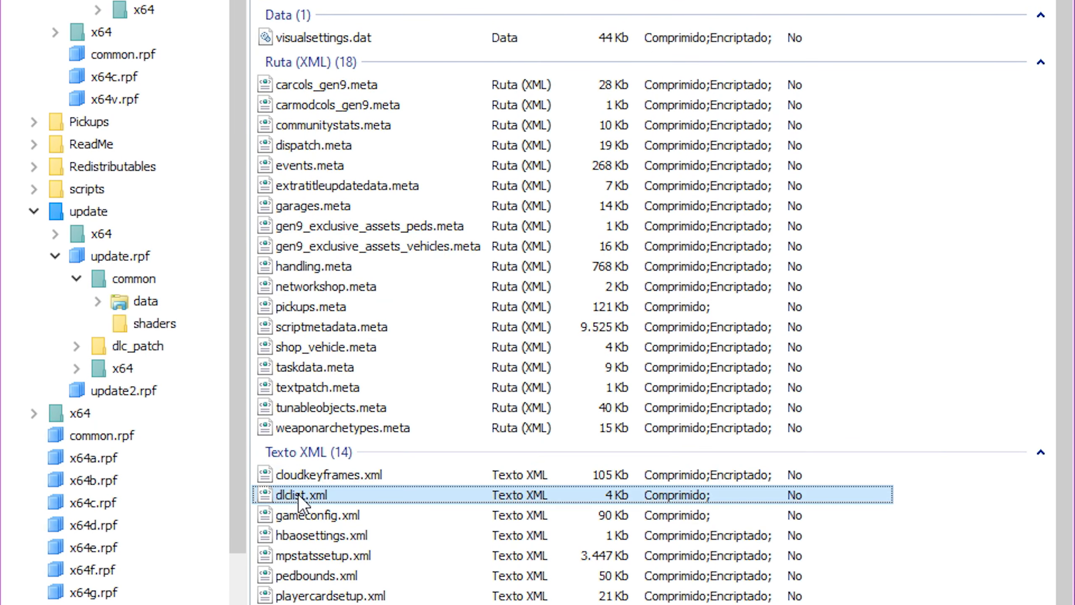
{"action": "right_click", "coordinate": [322, 496]}
{"action": "left_click", "coordinate": [450, 168]}
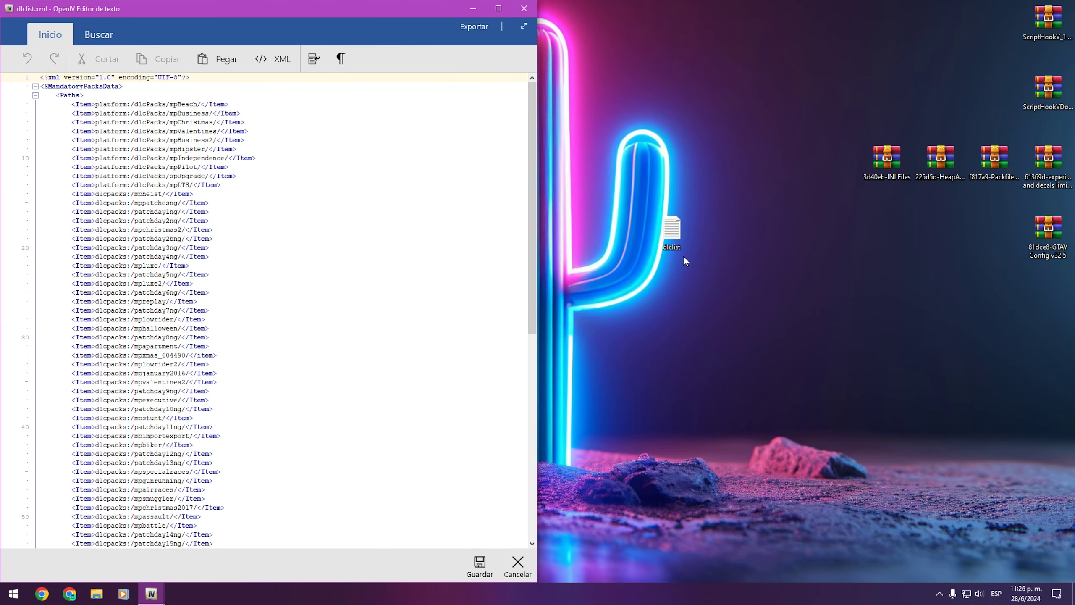
Open the extracted dlclist file from the desktop in Notepad and place its window beside the OpenIV text editor.
{"action": "left_click", "coordinate": [677, 245]}
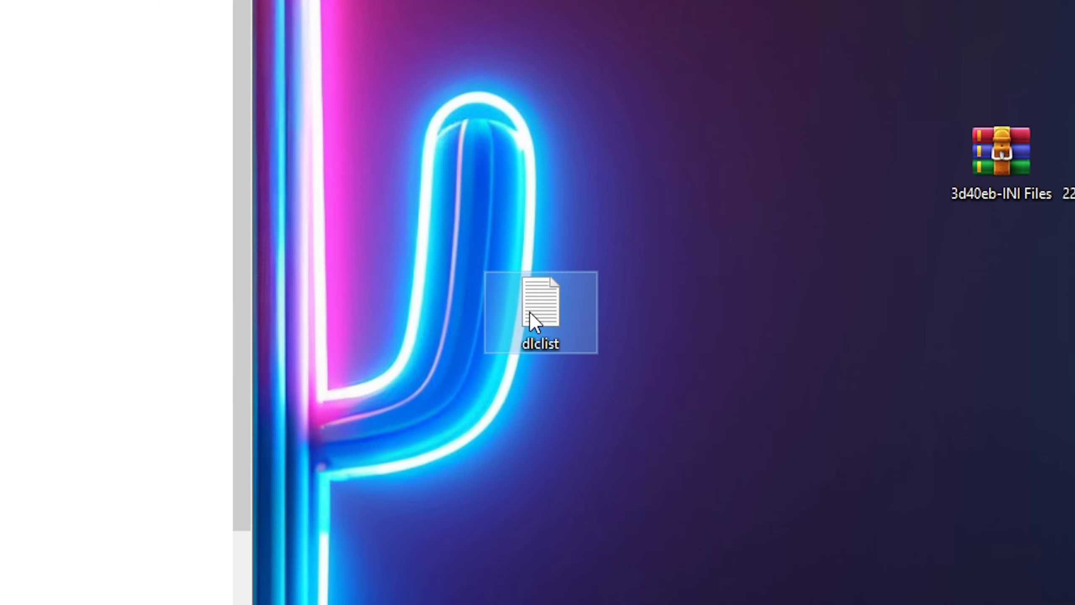
{"action": "right_click", "coordinate": [530, 311]}
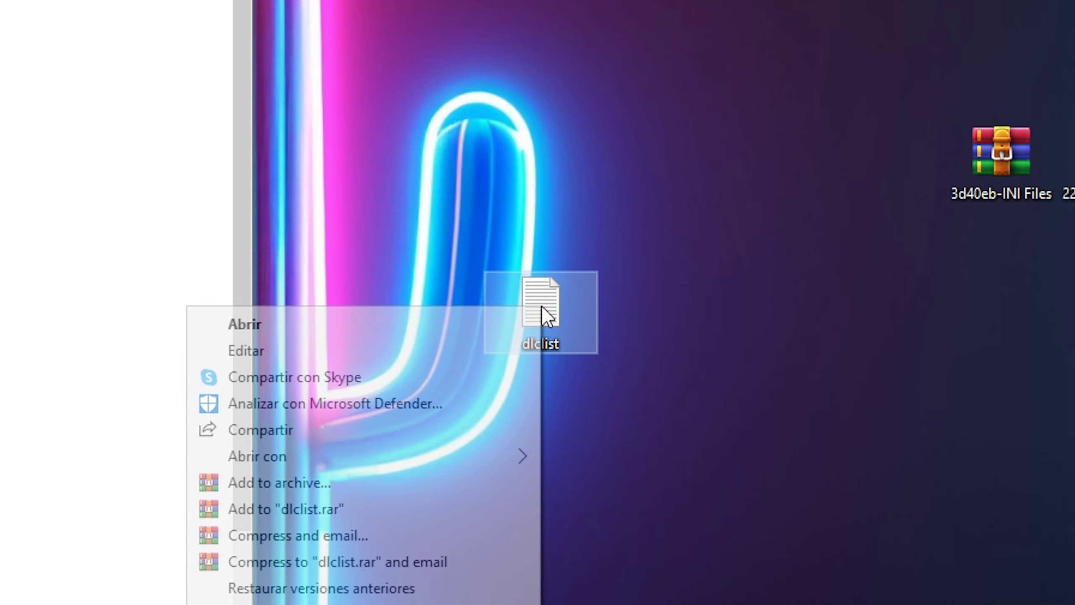
{"action": "mouse_move", "coordinate": [488, 451]}
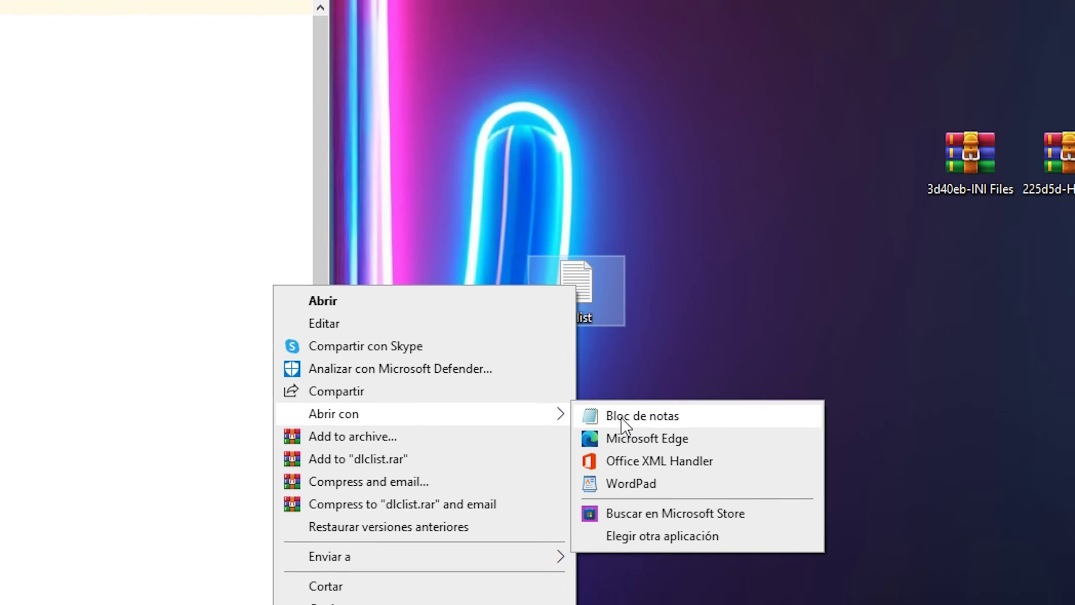
{"action": "left_click", "coordinate": [618, 458]}
{"action": "left_click_drag", "start_coordinate": [902, 82], "coordinate": [1073, 127]}
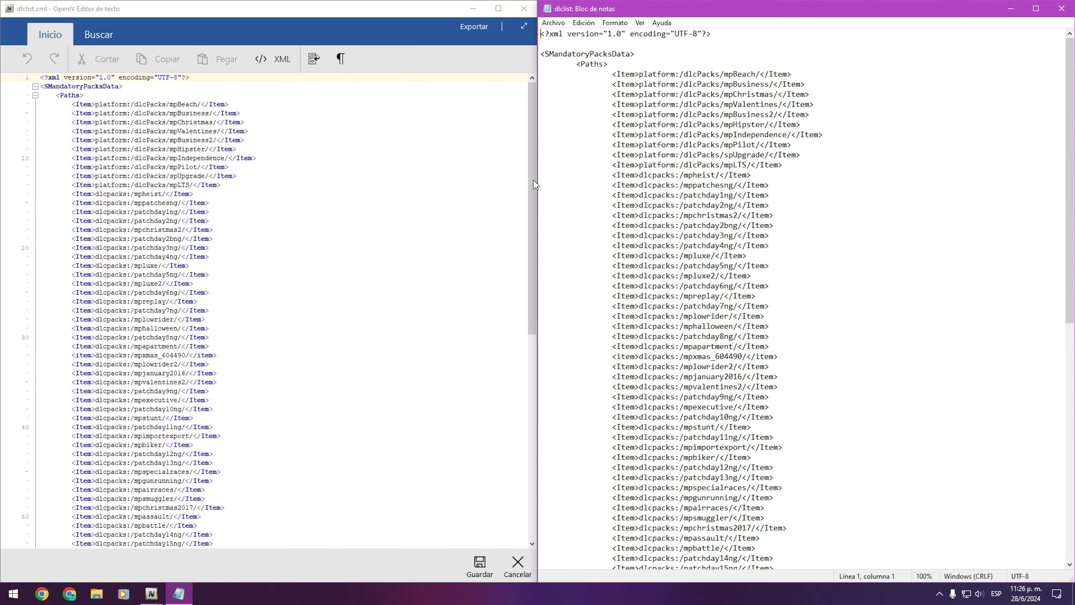
Examine the last entries of the mods dlclist.xml, comparing the mp2023_02_g9ec line with the add-on lines below it.
{"action": "left_click", "coordinate": [345, 11]}
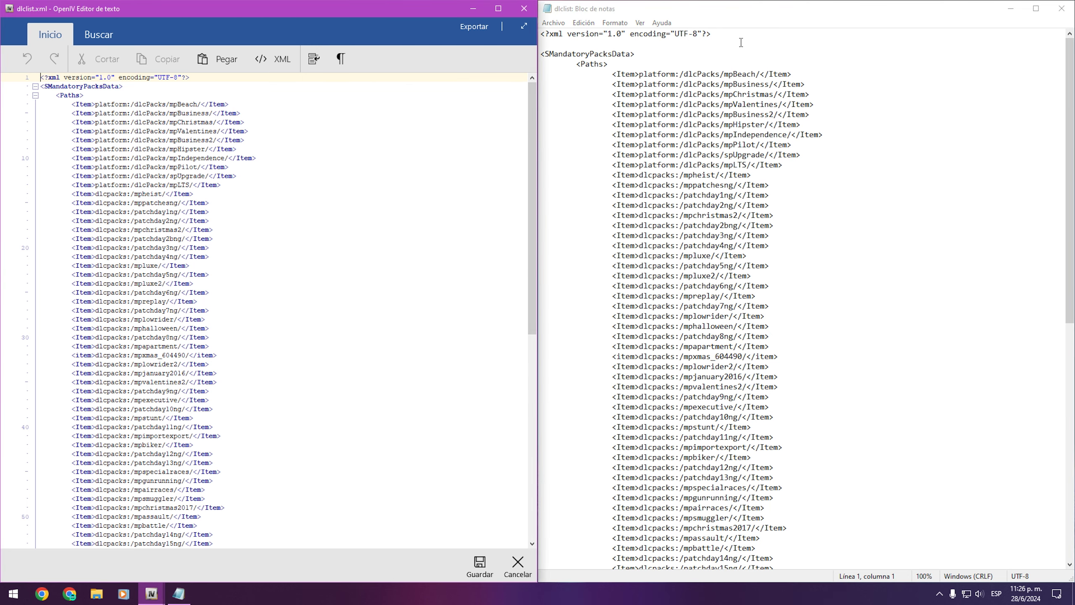
{"action": "left_click", "coordinate": [726, 13]}
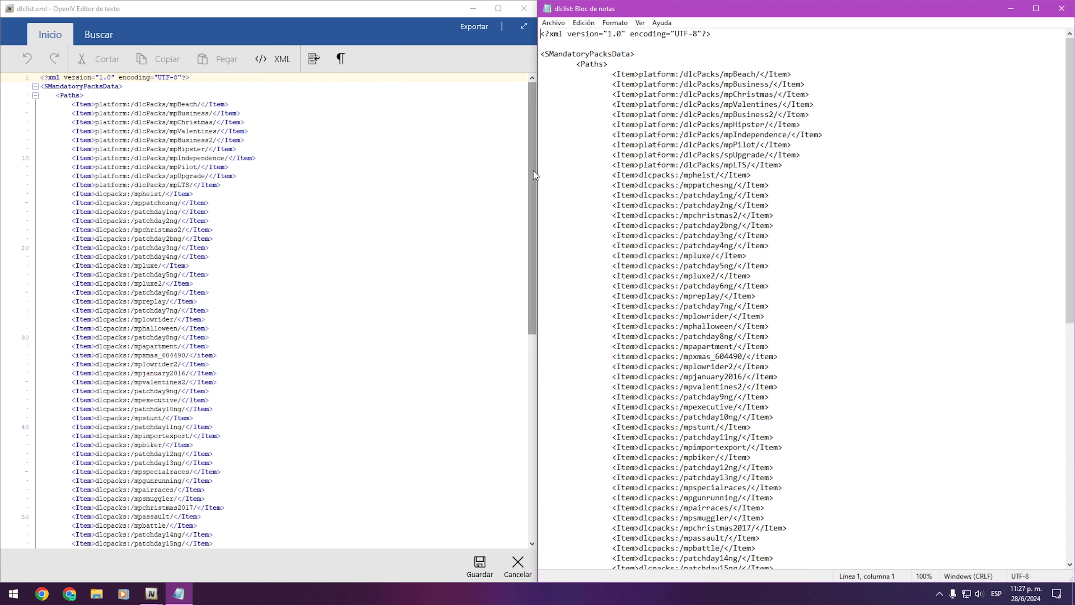
{"action": "left_click_drag", "start_coordinate": [532, 170], "coordinate": [545, 397]}
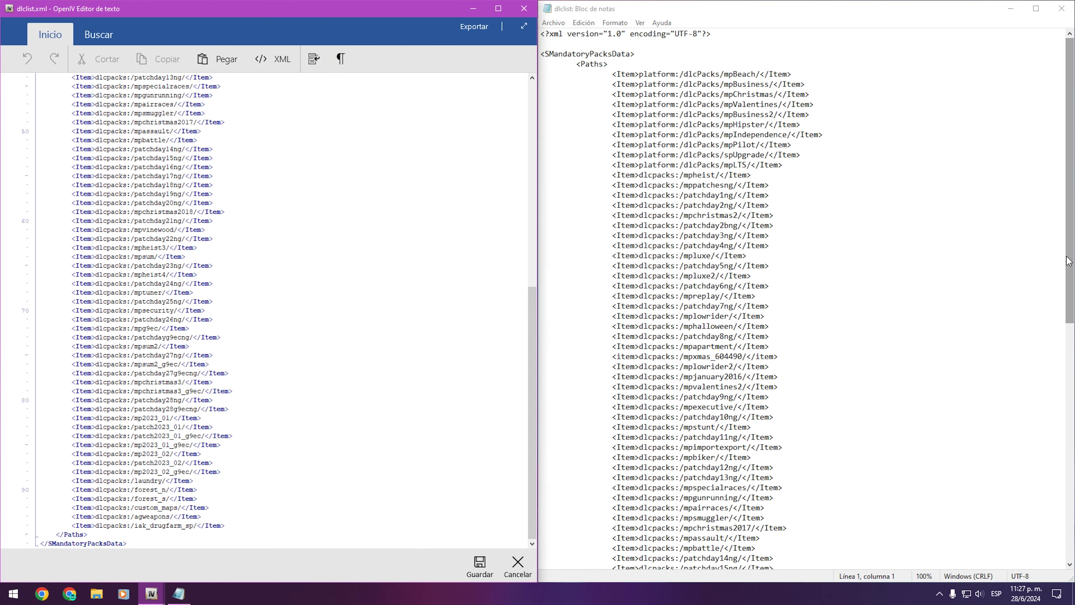
{"action": "left_click_drag", "start_coordinate": [1070, 311], "coordinate": [1070, 549]}
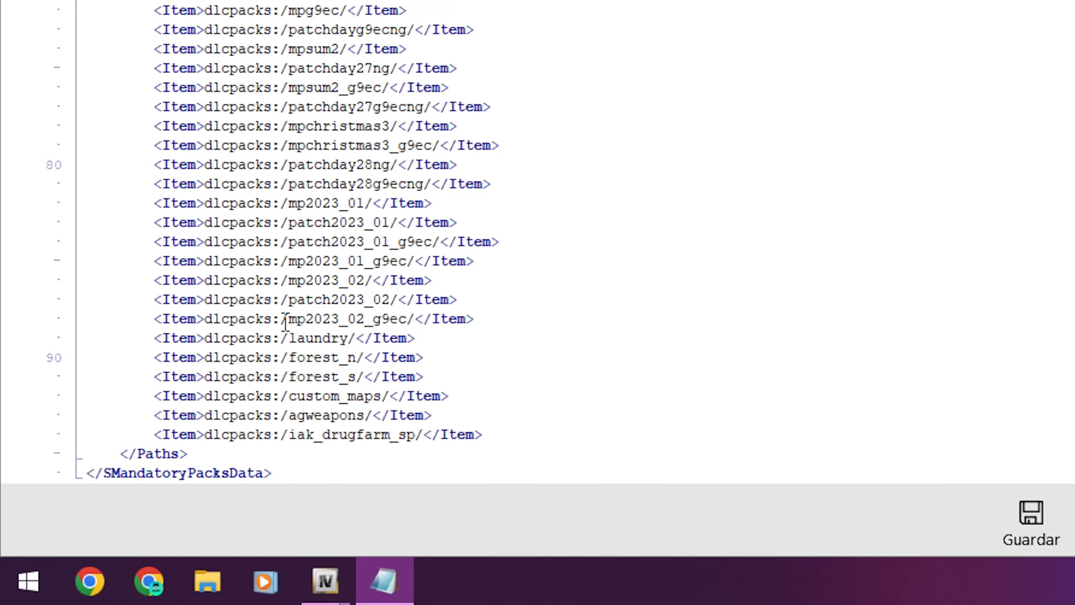
{"action": "left_click", "coordinate": [133, 471]}
{"action": "left_click_drag", "start_coordinate": [133, 471], "coordinate": [147, 472]}
{"action": "left_click_drag", "start_coordinate": [288, 299], "coordinate": [314, 318]}
{"action": "left_click_drag", "start_coordinate": [483, 427], "coordinate": [272, 338]}
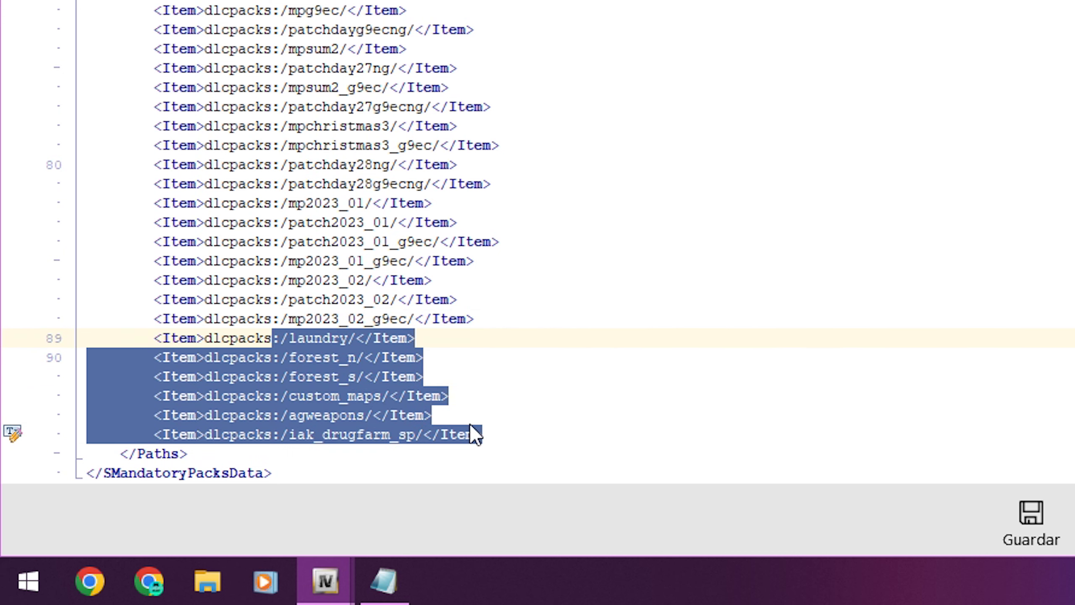
{"action": "left_click", "coordinate": [332, 338]}
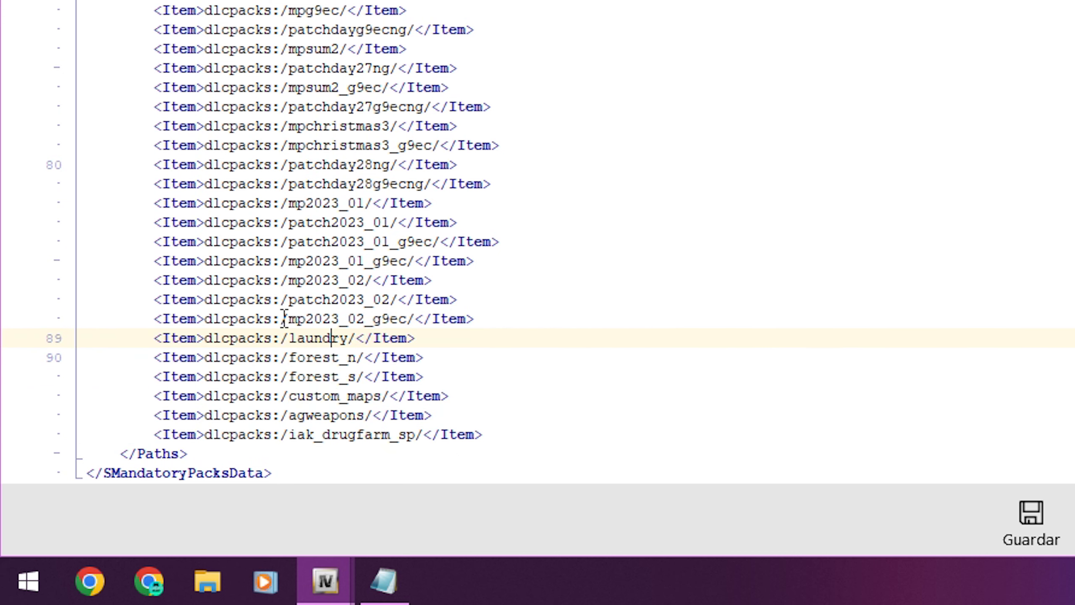
{"action": "left_click_drag", "start_coordinate": [280, 318], "coordinate": [425, 326]}
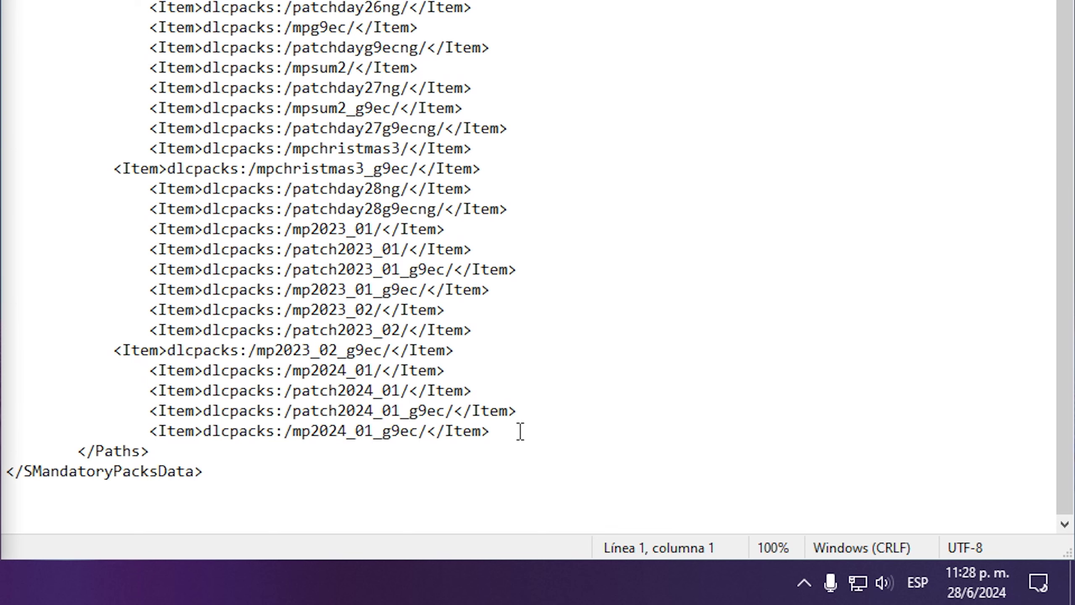
Examine the last entries of the extracted dlclist in Notepad, from the mp2023_02_g9ec line down.
{"action": "left_click_drag", "start_coordinate": [518, 433], "coordinate": [231, 309]}
{"action": "left_click", "coordinate": [321, 370]}
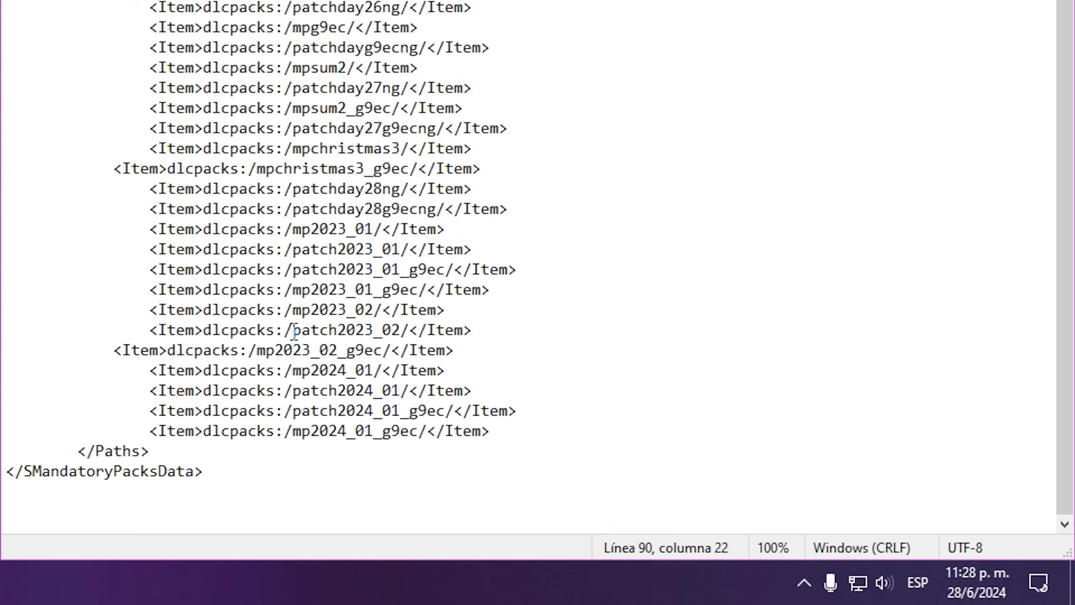
{"action": "left_click_drag", "start_coordinate": [479, 352], "coordinate": [238, 350]}
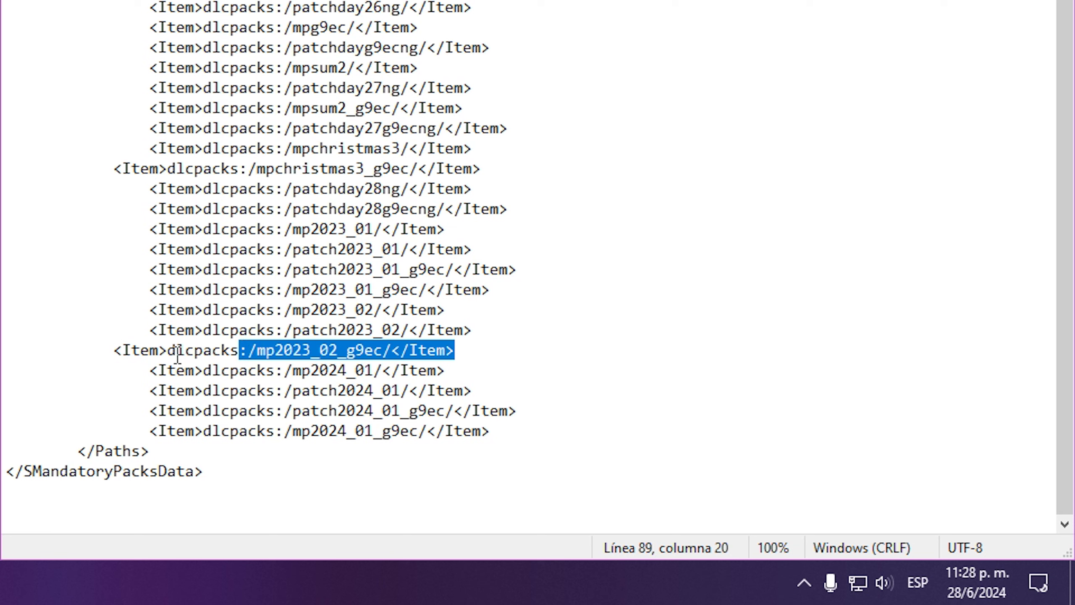
{"action": "left_click", "coordinate": [301, 351]}
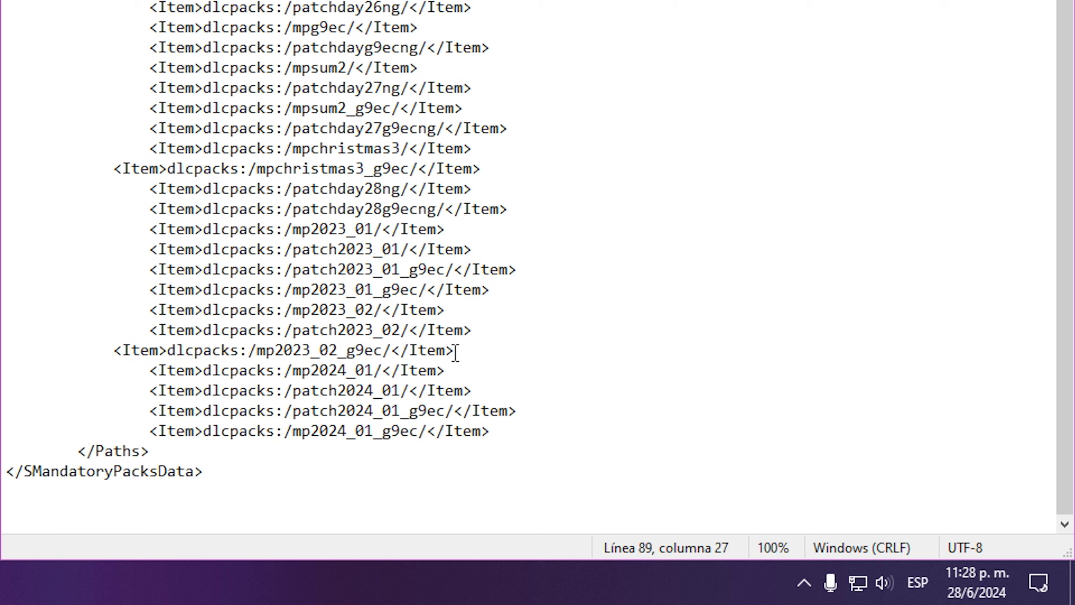
{"action": "left_click_drag", "start_coordinate": [455, 350], "coordinate": [221, 351]}
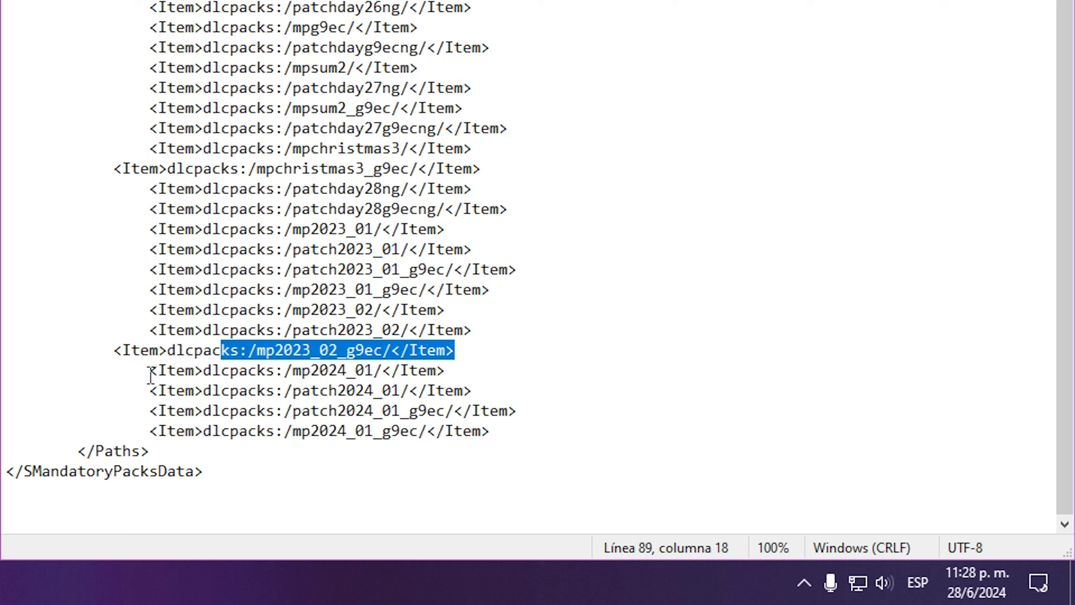
Copy the mp2024_01, patch2024_01, patch2024_01_g9ec and mp2024_01_g9ec lines from the extracted dlclist in Notepad.
{"action": "left_click_drag", "start_coordinate": [150, 371], "coordinate": [495, 426]}
{"action": "key", "text": "super+c"}
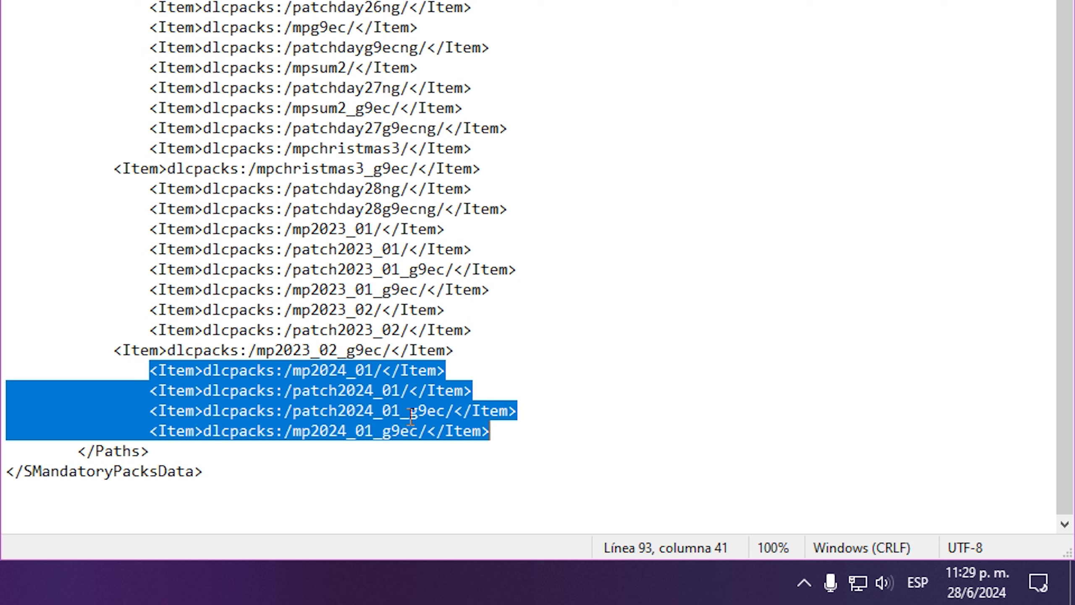
{"action": "right_click", "coordinate": [326, 390]}
{"action": "left_click", "coordinate": [97, 119]}
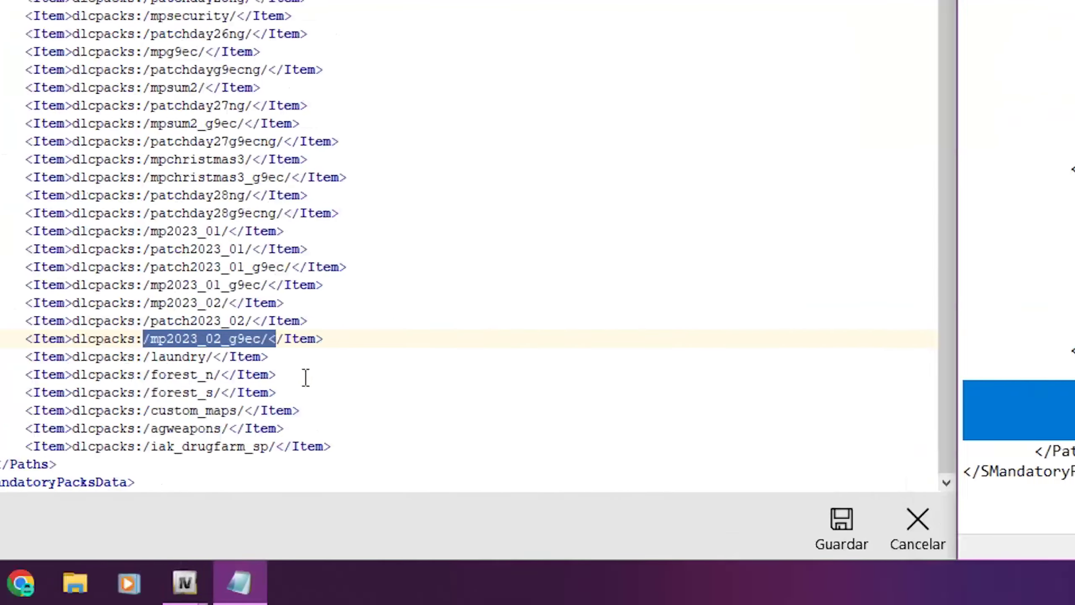
Paste the four copied 2024 lines on a new line below iak_drugfarm_sp in the mods dlclist.xml and save it.
{"action": "left_click", "coordinate": [451, 446]}
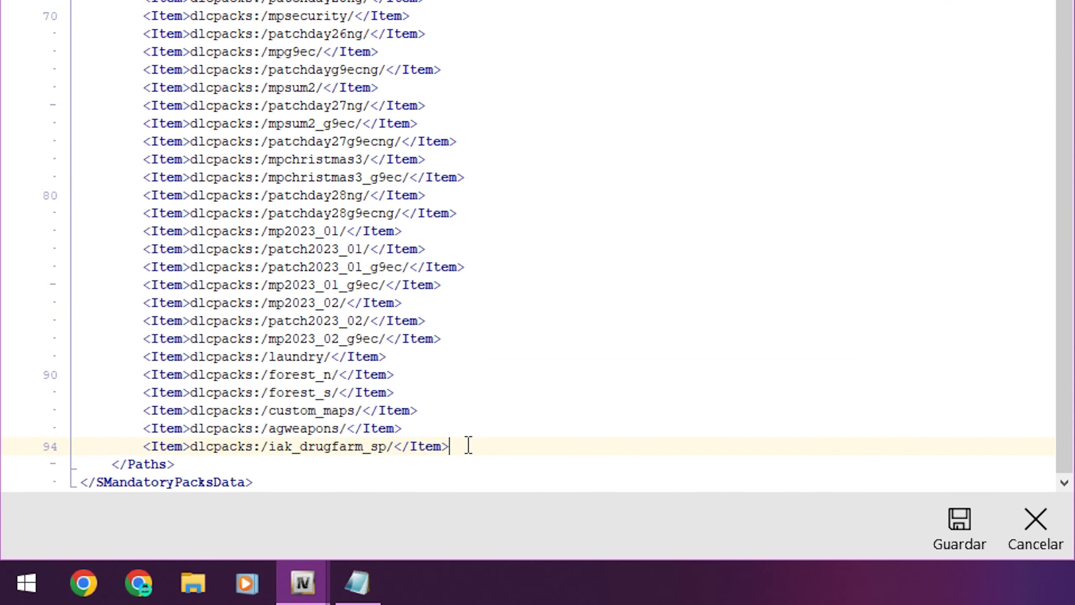
{"action": "key", "text": "Return"}
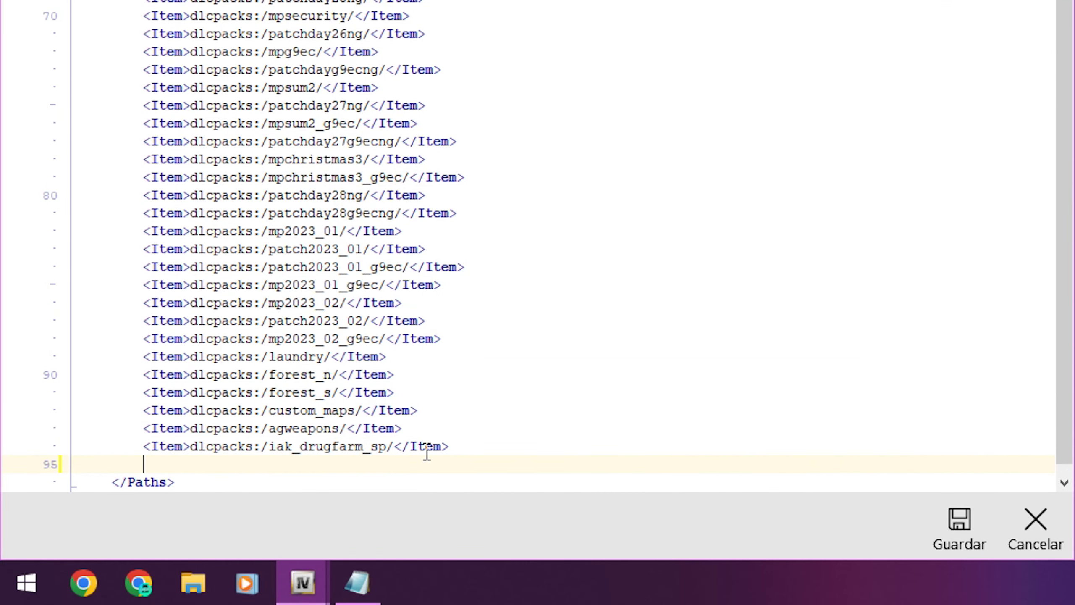
{"action": "right_click", "coordinate": [179, 469]}
{"action": "left_click", "coordinate": [228, 256]}
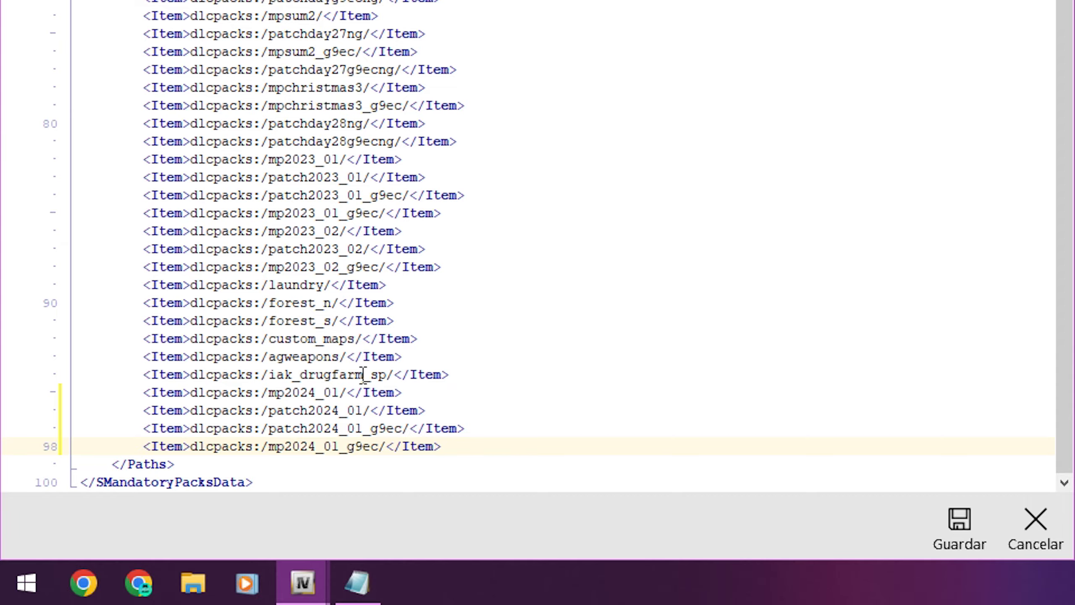
{"action": "left_click", "coordinate": [973, 524]}
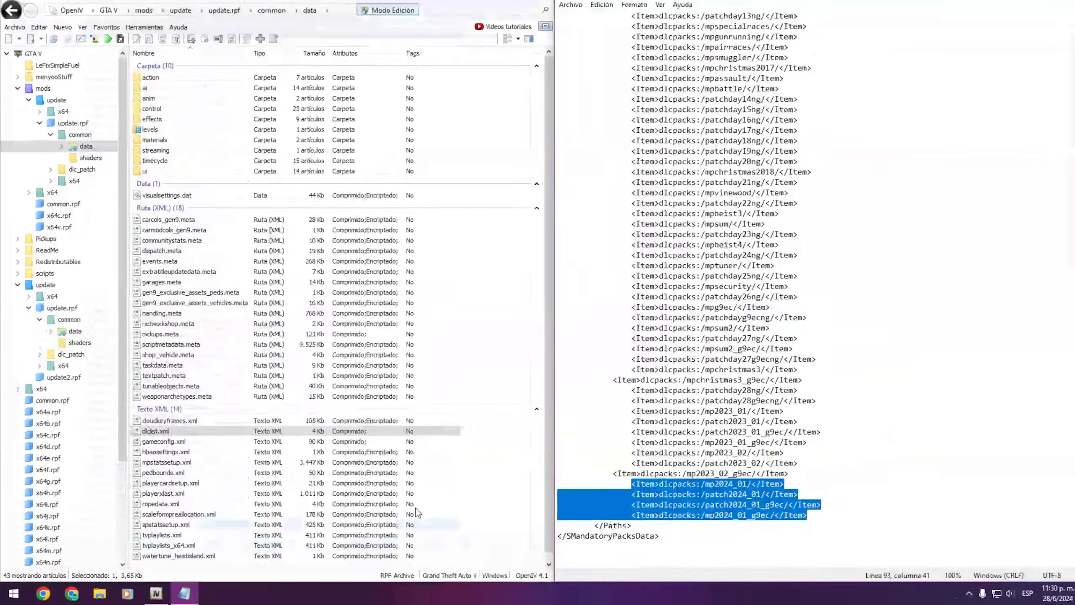
Delete the extracted dlclist file from the desktop and close both Notepad and OpenIV.
{"action": "left_click", "coordinate": [1062, 8]}
{"action": "left_click_drag", "start_coordinate": [151, 436], "coordinate": [678, 226]}
{"action": "right_click", "coordinate": [679, 226]}
{"action": "left_click", "coordinate": [550, 432]}
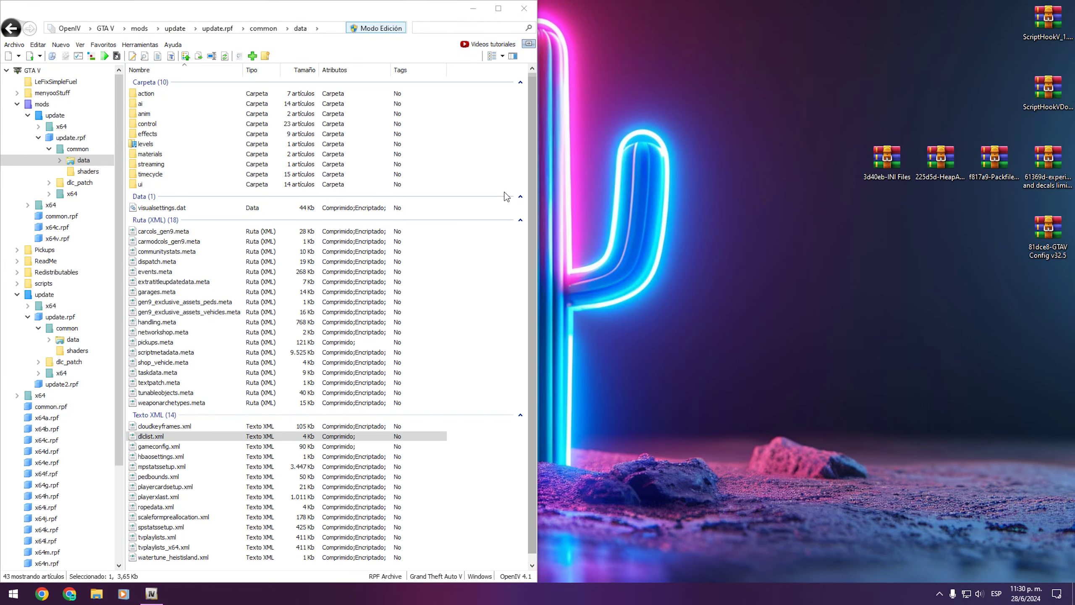
{"action": "left_click", "coordinate": [524, 8]}
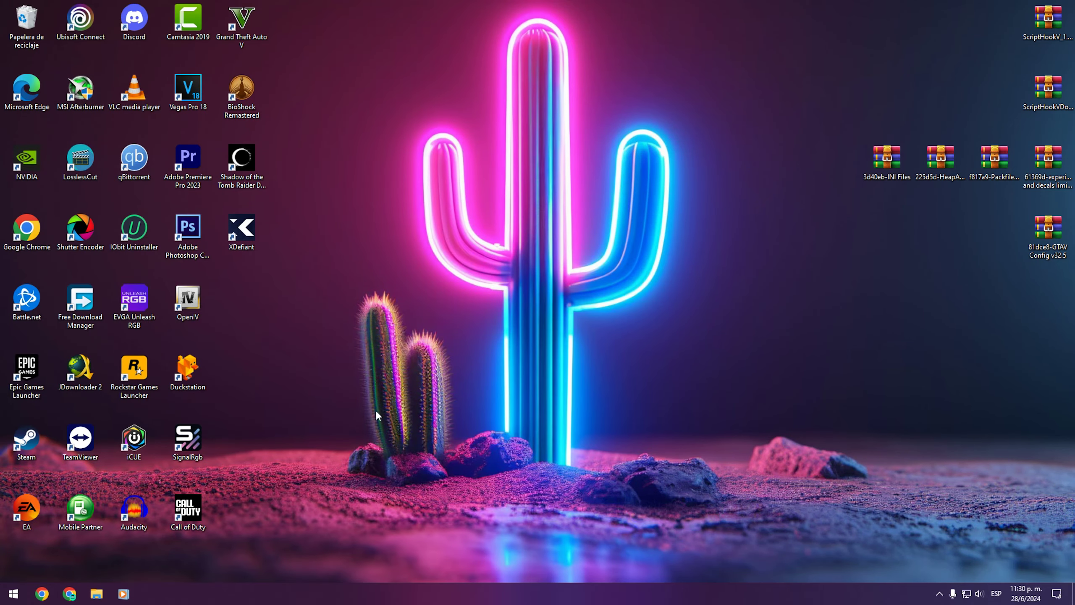
Launch GTA V to test the modded game by walking the character forward and viewing the map.
{"action": "key", "text": "r"}
{"action": "key", "text": "Return"}
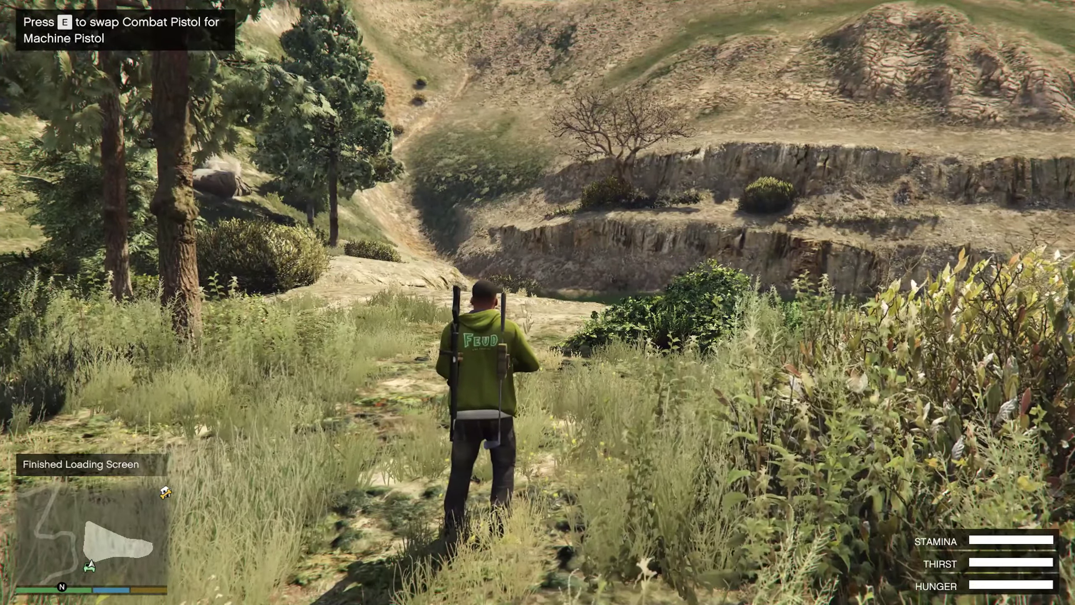
{"action": "key", "text": "w"}
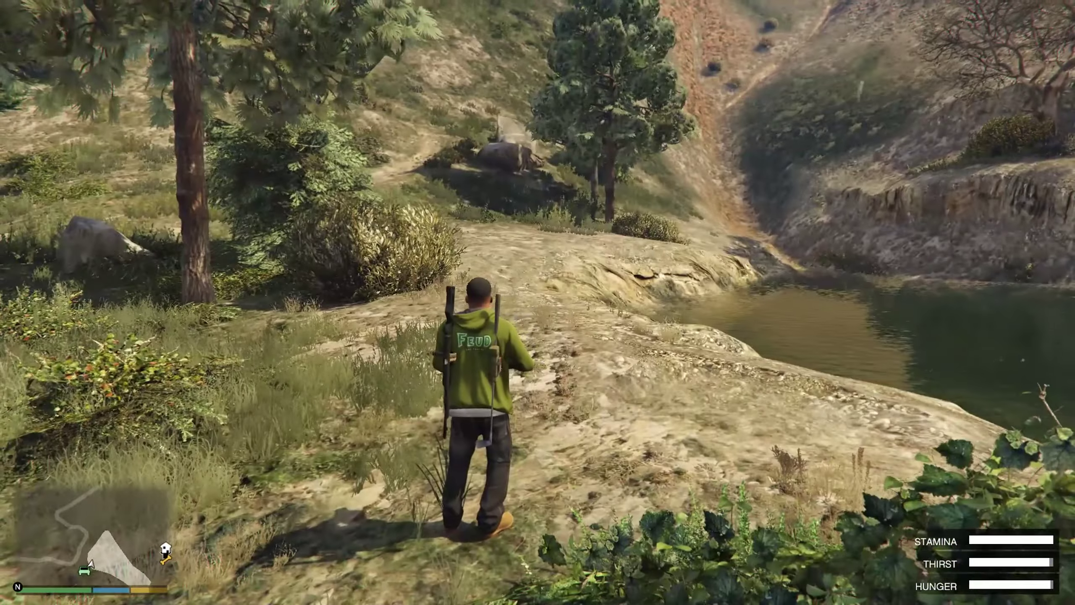
{"action": "key", "text": "Escape"}
{"action": "left_click", "coordinate": [272, 204]}
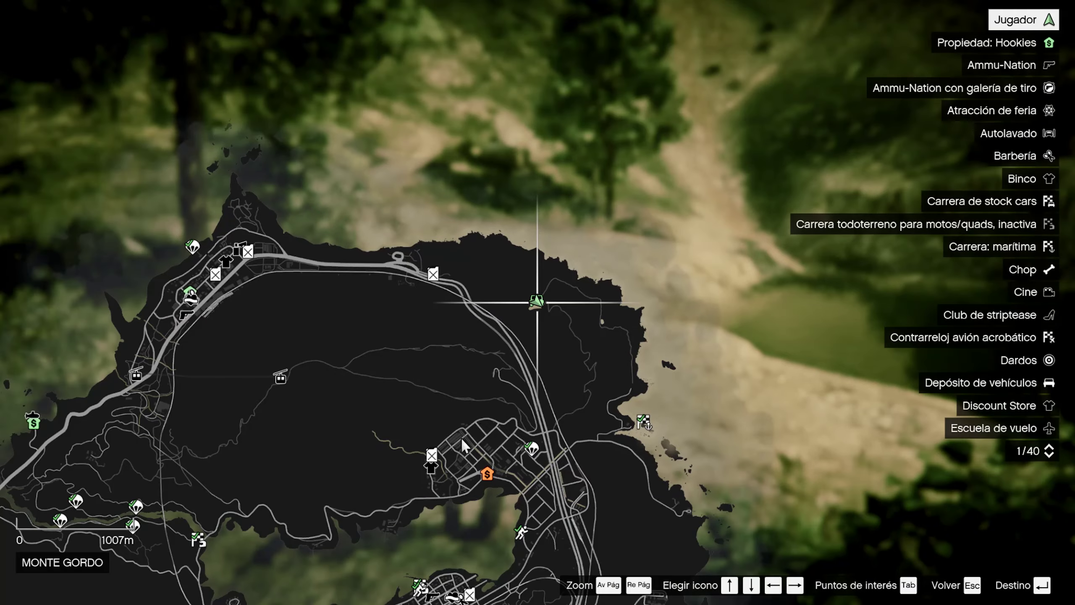
{"action": "scroll", "coordinate": [323, 402], "scroll_direction": "down", "scroll_amount": 5}
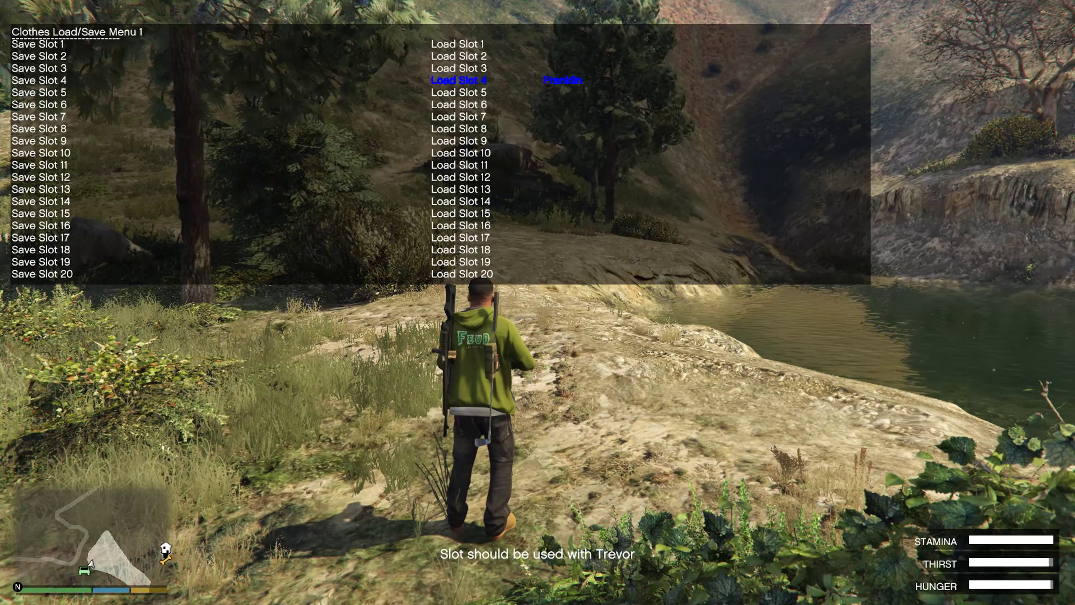
Load outfit slot 4 from the trainer's Clothes Load/Save menu and close the trainer.
{"action": "key", "text": "KP_5"}
{"action": "key", "text": "KP_0"}
{"action": "key", "text": "KP_0"}
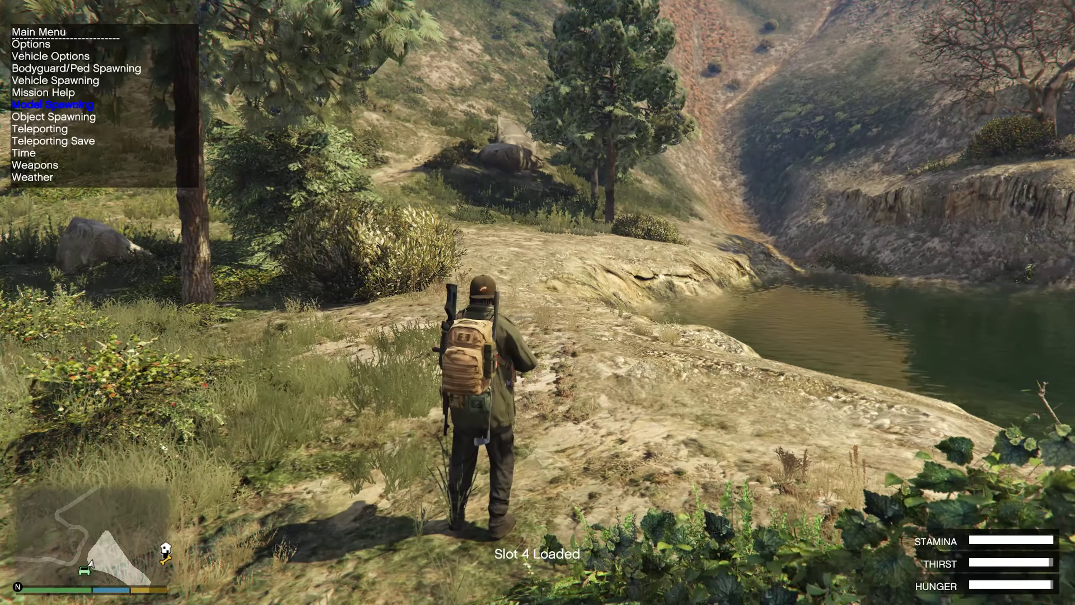
{"action": "key", "text": "KP_0"}
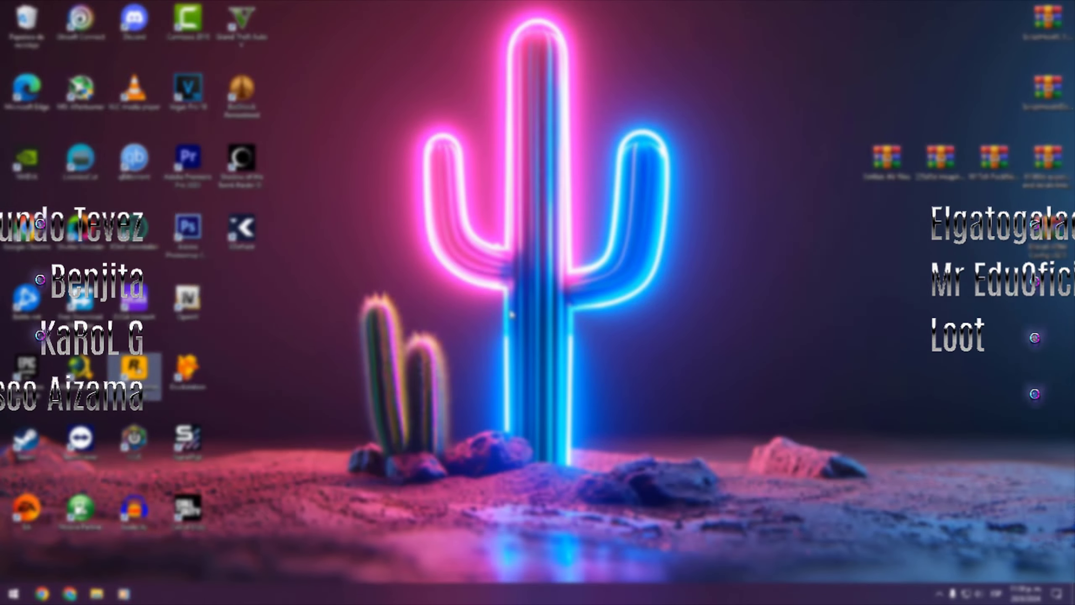
Switch to Discord, view the GameStep server's general subscriber chat, and close it.
{"action": "left_click", "coordinate": [939, 592]}
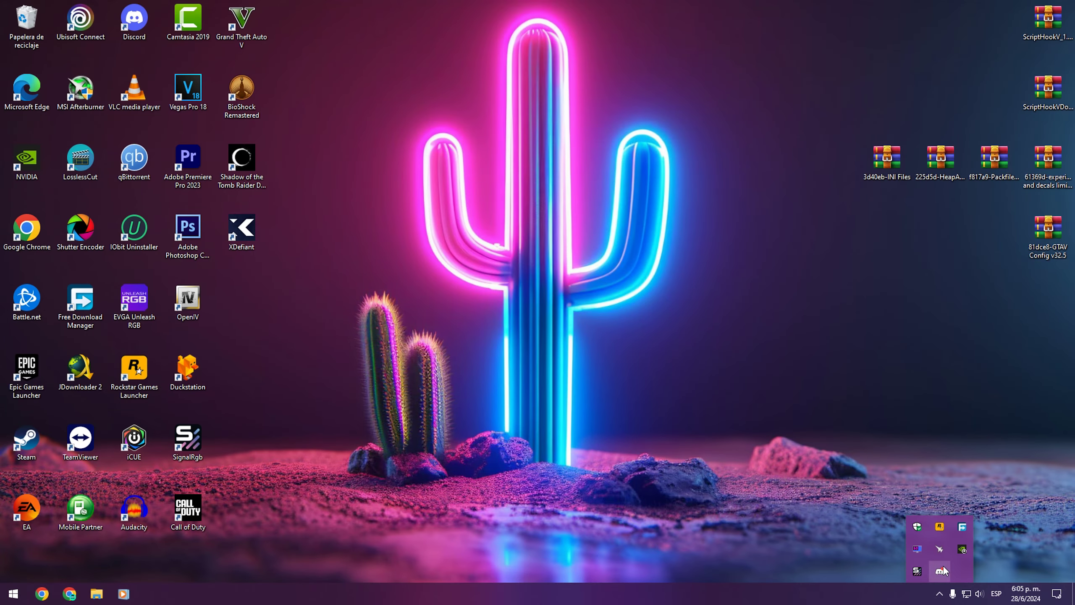
{"action": "left_click", "coordinate": [939, 572]}
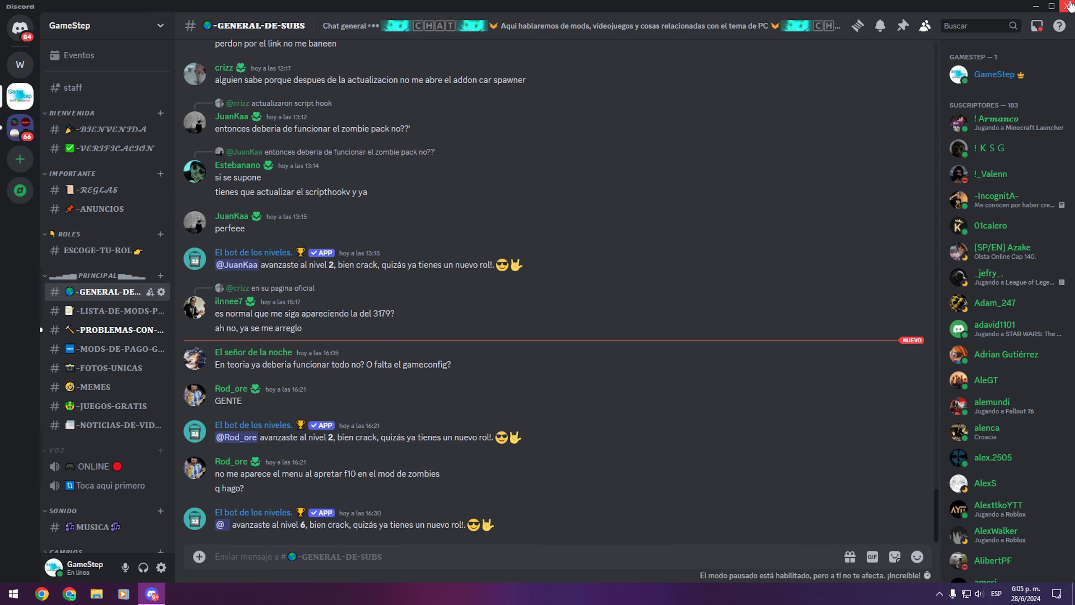
{"action": "key", "text": "alt+F4"}
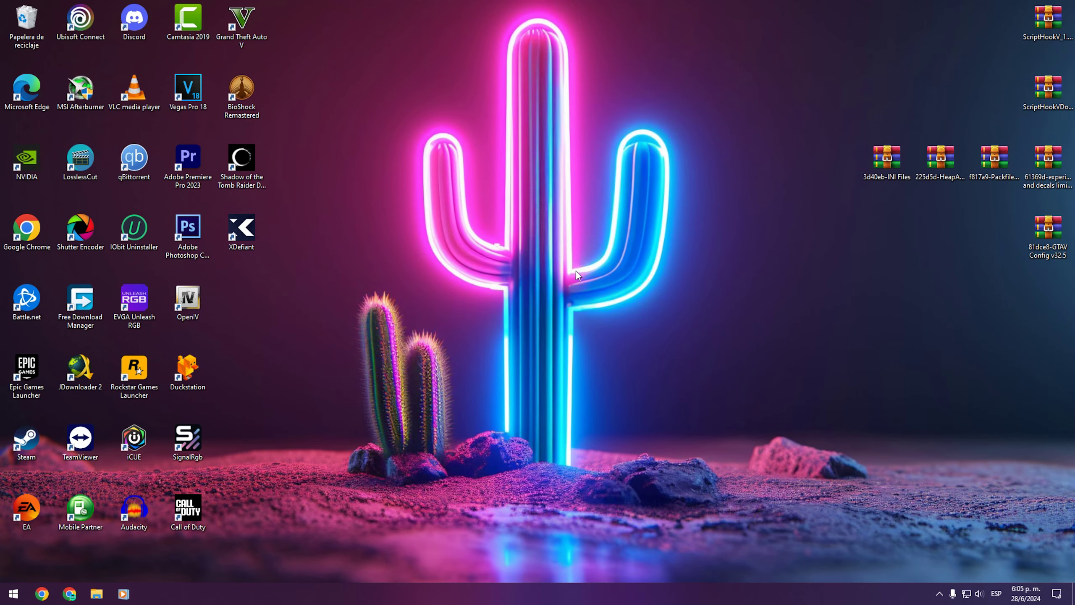